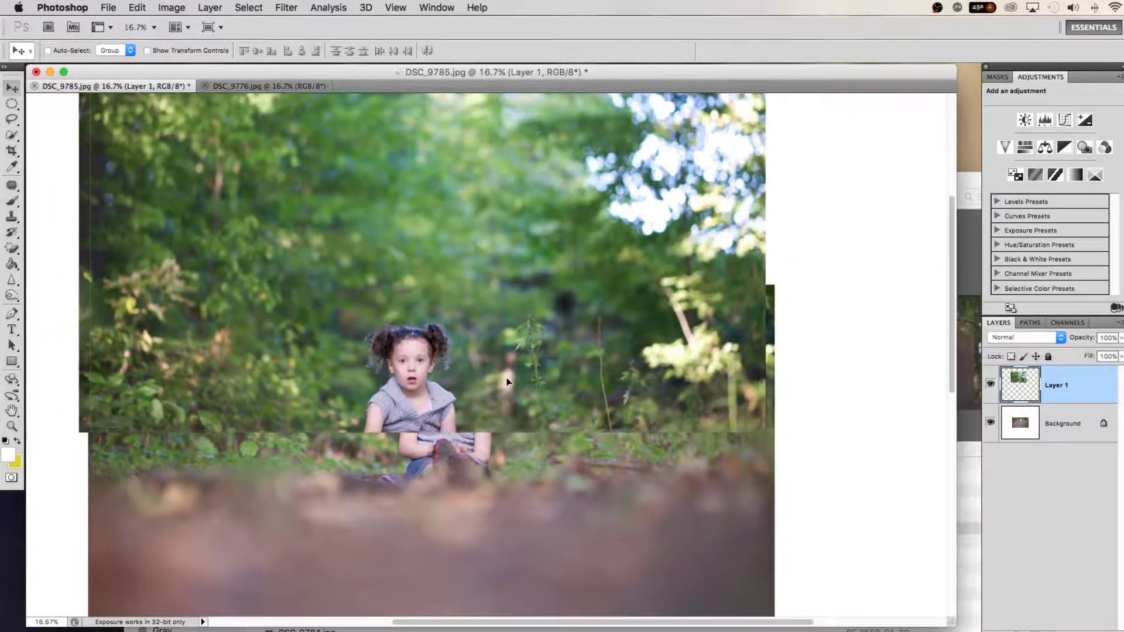
Step: Drop Layer 1 to 82% opacity and align its foliage with the background
{"action": "key", "text": "8"}
{"action": "key", "text": "2"}
{"action": "left_click_drag", "start_coordinate": [559, 374], "coordinate": [704, 354]}
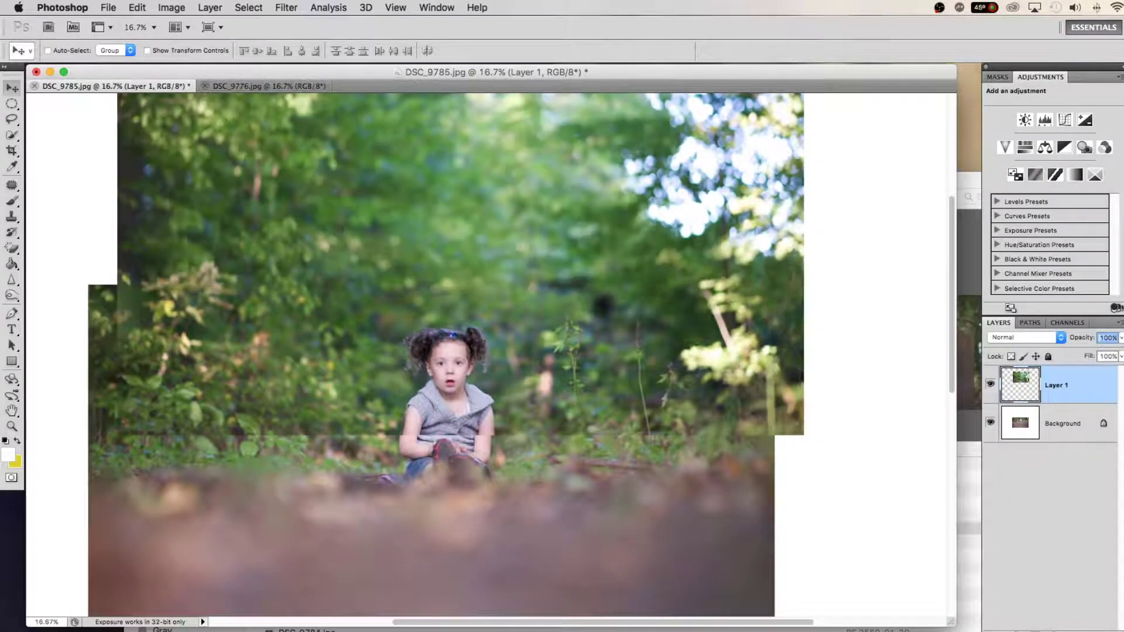
Step: Give Layer 1 a black mask and paint white with a large brush to reveal the top foliage
{"action": "key", "text": "ctrl+i"}
{"action": "key", "text": "b"}
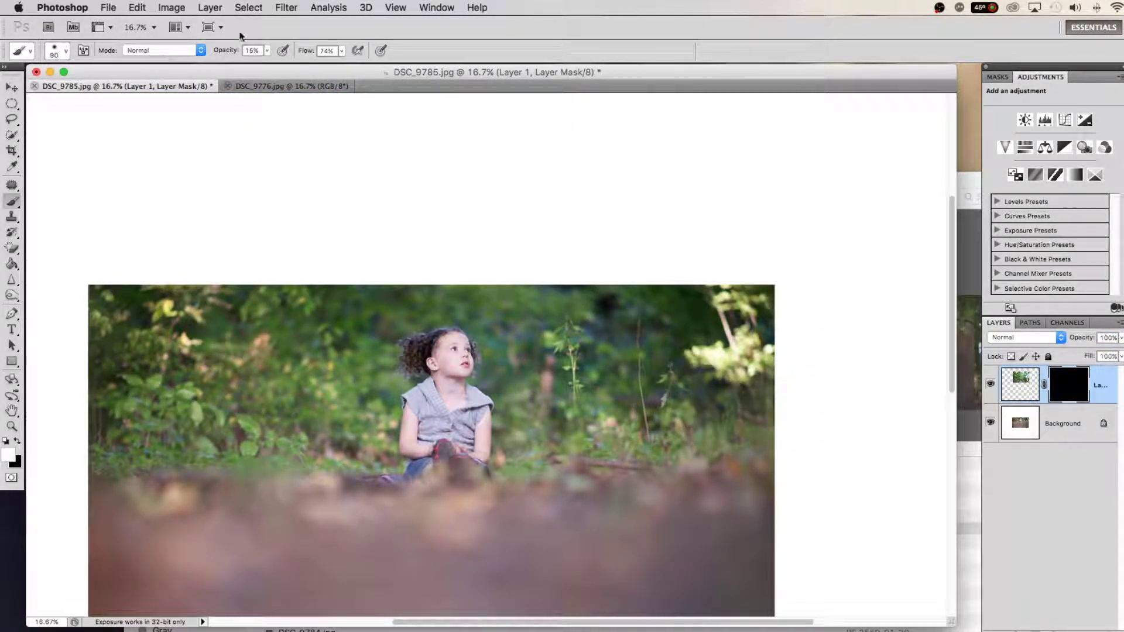
{"action": "key", "text": "bracketright"}
{"action": "key", "text": "bracketright"}
{"action": "key", "text": "bracketright"}
{"action": "mouse_move", "coordinate": [137, 267]}
{"action": "left_mouse_down"}
{"action": "mouse_move", "coordinate": [777, 363]}
{"action": "mouse_move", "coordinate": [820, 306]}
{"action": "left_mouse_up"}
{"action": "scroll", "coordinate": [790, 235], "scroll_direction": "up", "scroll_amount": 5}
{"action": "mouse_move", "coordinate": [759, 118]}
{"action": "left_mouse_down"}
{"action": "mouse_move", "coordinate": [176, 264]}
{"action": "mouse_move", "coordinate": [391, 344]}
{"action": "mouse_move", "coordinate": [426, 262]}
{"action": "left_mouse_up"}
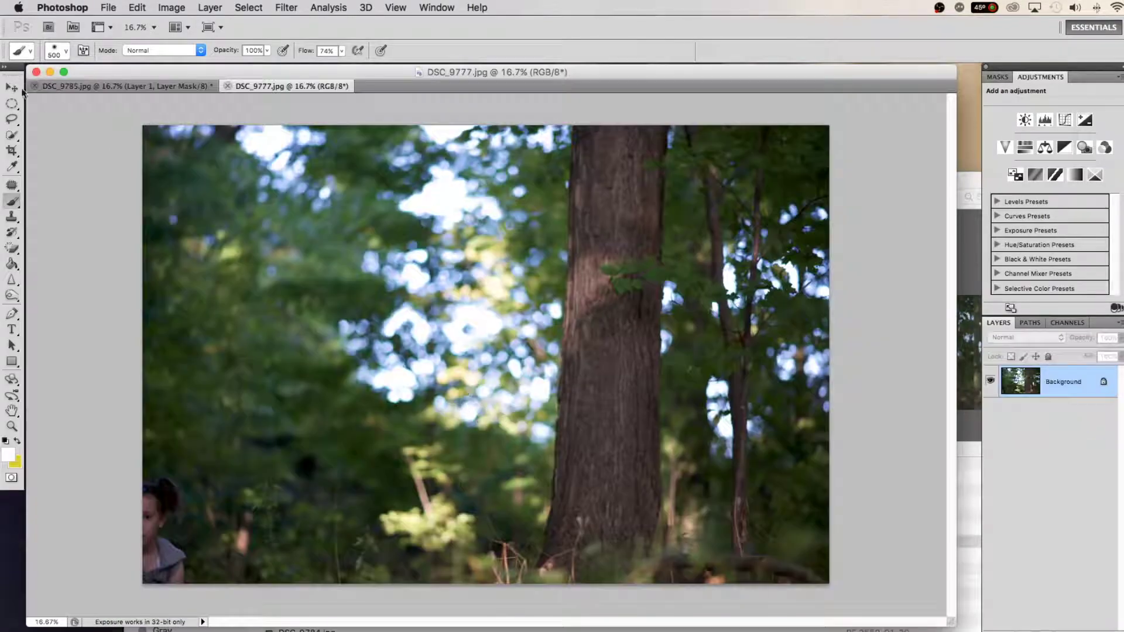
Step: Bring the tree photo in as Layer 2 and brighten it with Curves, lifting midtones and shadows
{"action": "key", "text": "v"}
{"action": "mouse_move", "coordinate": [410, 292]}
{"action": "left_mouse_down"}
{"action": "mouse_move", "coordinate": [414, 243]}
{"action": "mouse_move", "coordinate": [526, 257]}
{"action": "left_mouse_up"}
{"action": "left_click", "coordinate": [171, 7]}
{"action": "left_click", "coordinate": [315, 76]}
{"action": "left_click_drag", "start_coordinate": [998, 277], "coordinate": [994, 261]}
{"action": "left_click_drag", "start_coordinate": [940, 333], "coordinate": [943, 318]}
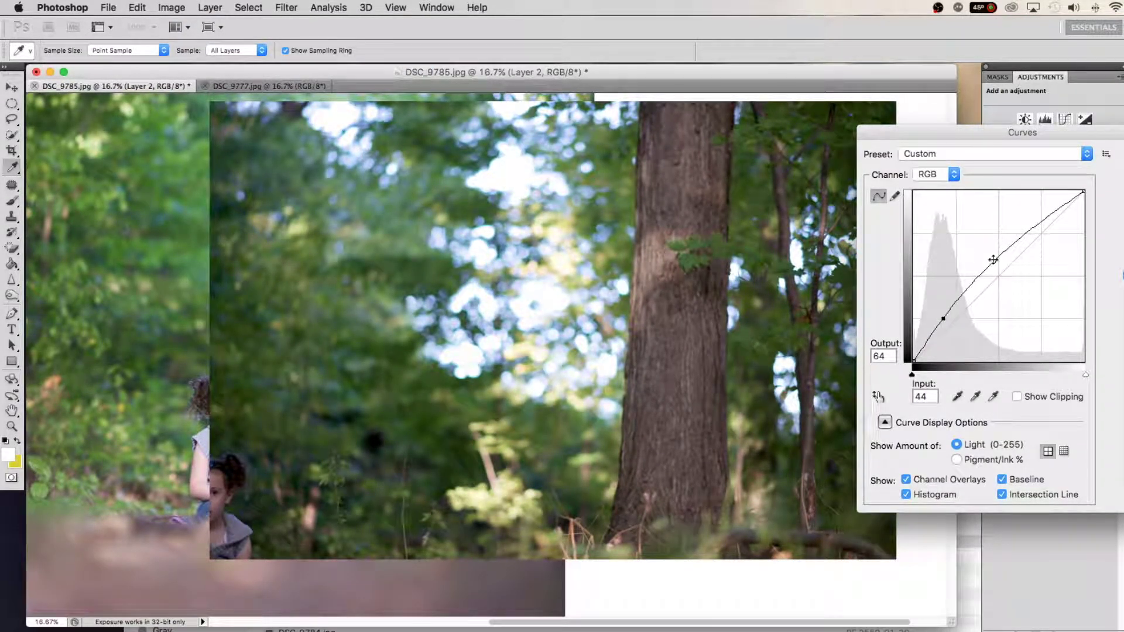
{"action": "key", "text": "Return"}
Step: Align Layer 2 up and right at 59% opacity, then restore full opacity
{"action": "key", "text": "v"}
{"action": "left_click_drag", "start_coordinate": [527, 293], "coordinate": [567, 199]}
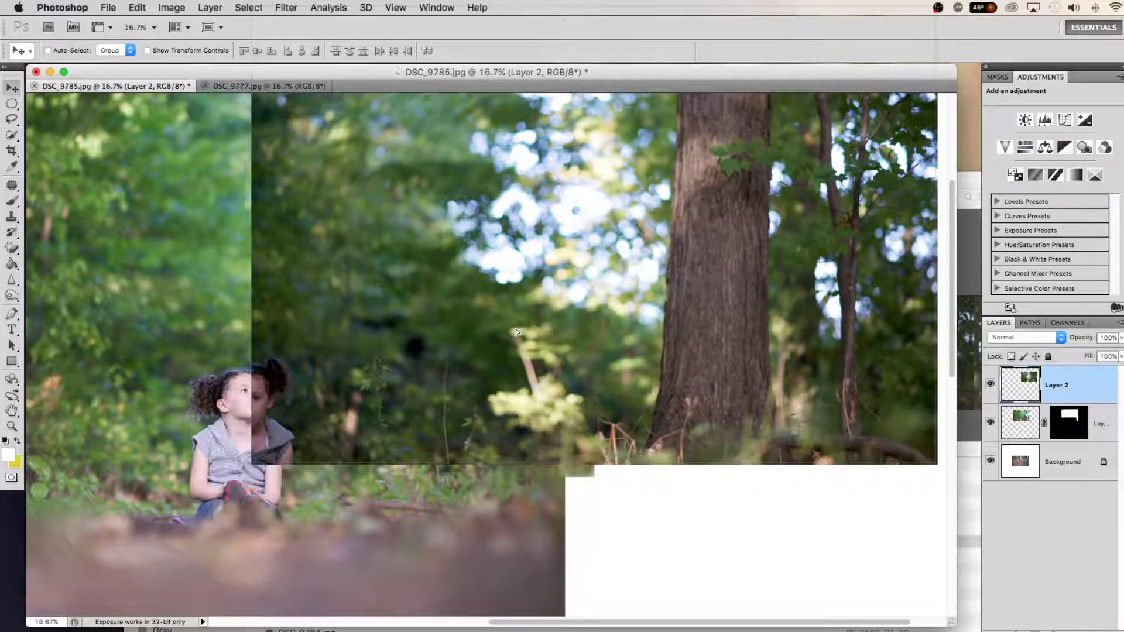
{"action": "key", "text": "8"}
{"action": "key", "text": "5"}
{"action": "key", "text": "5"}
{"action": "key", "text": "9"}
{"action": "left_click_drag", "start_coordinate": [661, 369], "coordinate": [646, 363]}
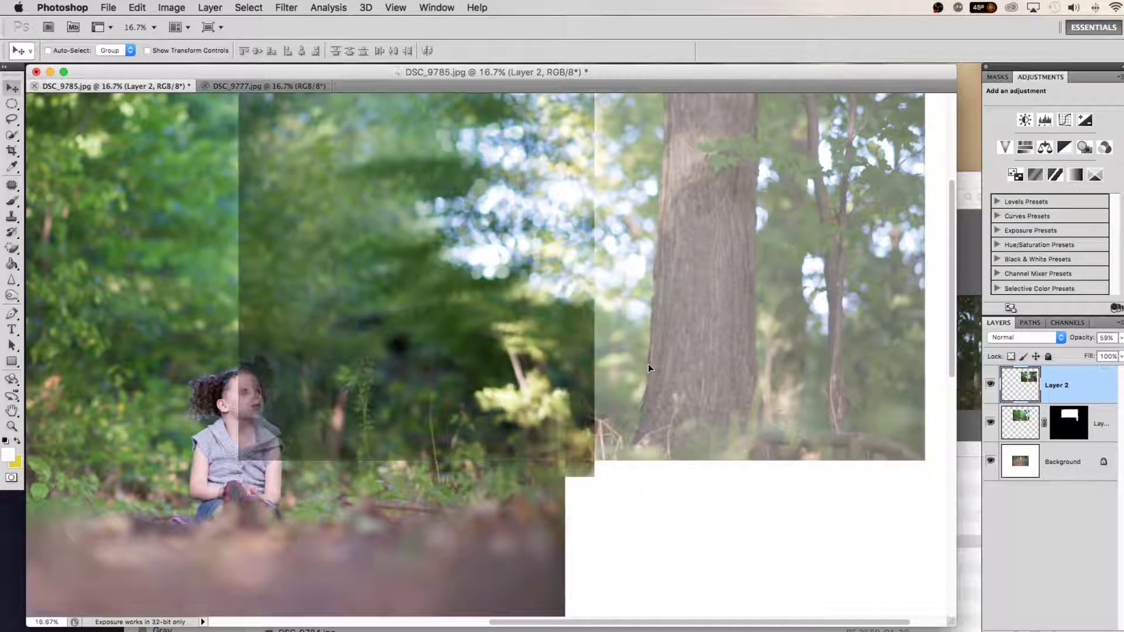
{"action": "scroll", "coordinate": [646, 365], "scroll_direction": "up", "scroll_amount": 5}
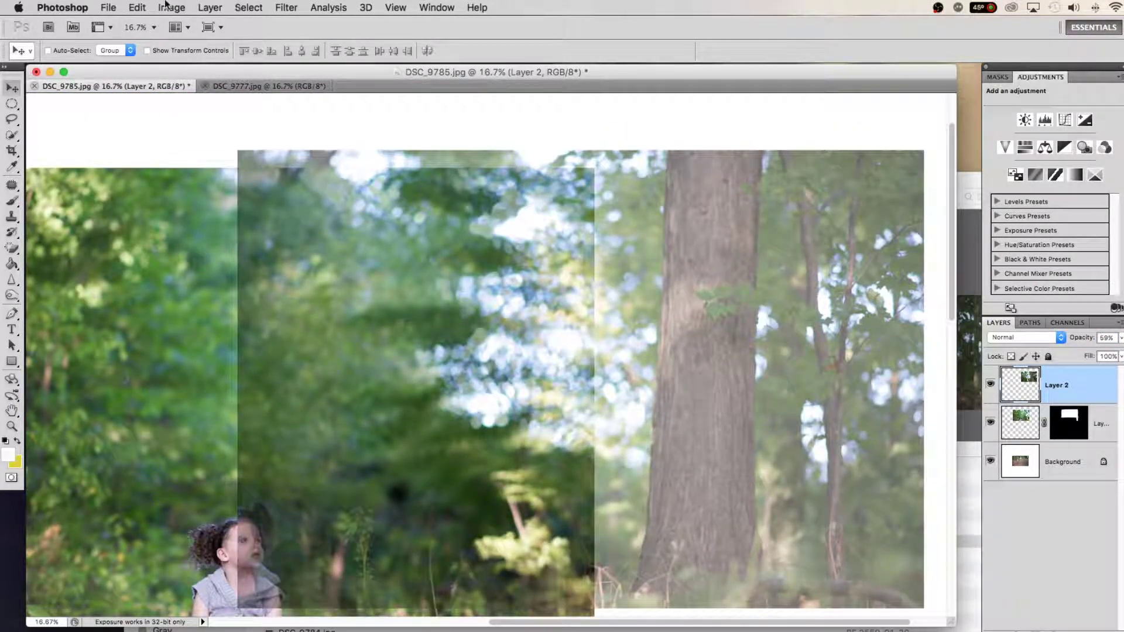
{"action": "key", "text": "0"}
Step: Mask Layer 2 black and paint in the tree trunk over the right white patch
{"action": "left_click", "coordinate": [1038, 612], "text": "alt"}
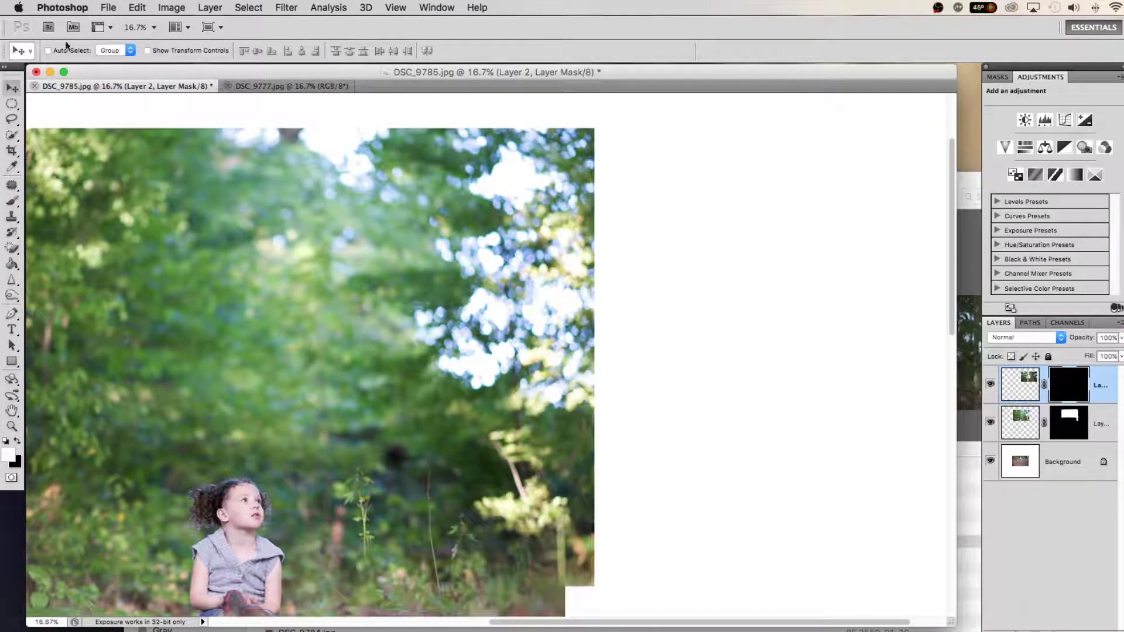
{"action": "key", "text": "b"}
{"action": "mouse_move", "coordinate": [609, 126]}
{"action": "left_mouse_down"}
{"action": "mouse_move", "coordinate": [613, 486]}
{"action": "mouse_move", "coordinate": [795, 469]}
{"action": "mouse_move", "coordinate": [929, 356]}
{"action": "mouse_move", "coordinate": [485, 108]}
{"action": "mouse_move", "coordinate": [494, 113]}
{"action": "left_mouse_up"}
{"action": "mouse_move", "coordinate": [679, 152]}
{"action": "left_mouse_down"}
{"action": "mouse_move", "coordinate": [684, 386]}
{"action": "mouse_move", "coordinate": [813, 123]}
{"action": "mouse_move", "coordinate": [715, 385]}
{"action": "left_mouse_up"}
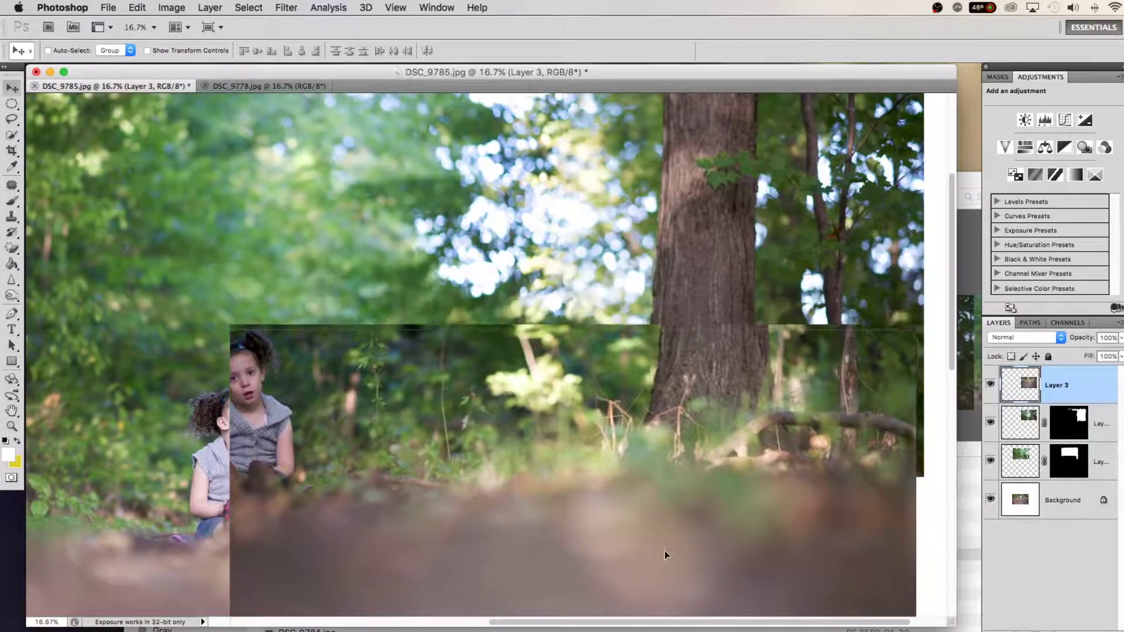
Step: Bring DSC_9778 in as Layer 3 and align it behind the girl at reduced opacity
{"action": "left_click_drag", "start_coordinate": [665, 555], "coordinate": [606, 392]}
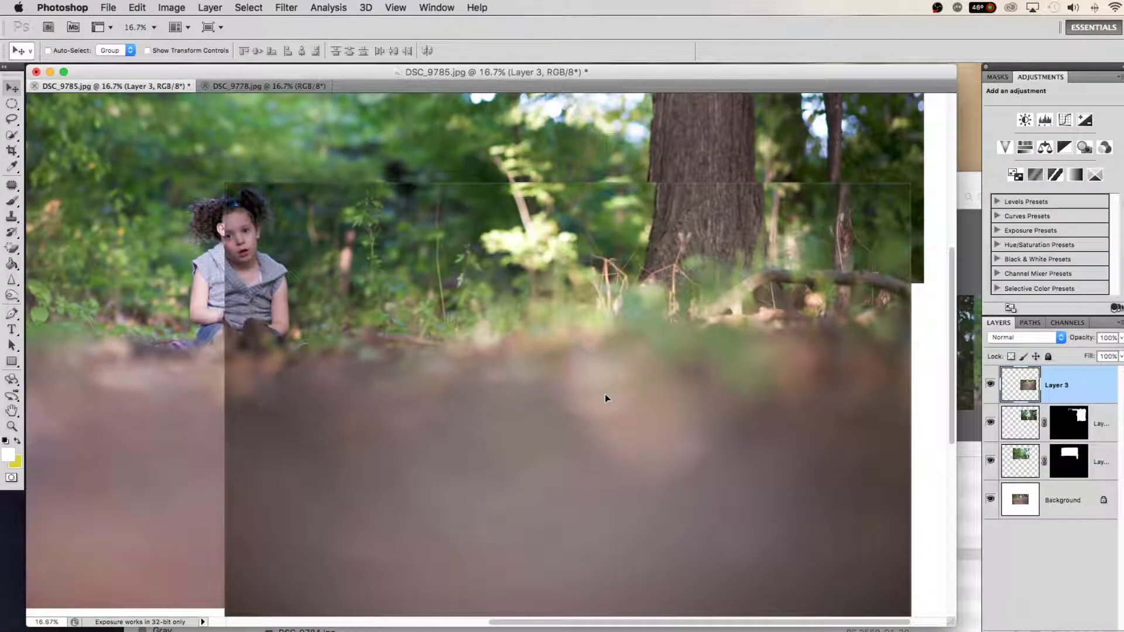
{"action": "left_click_drag", "start_coordinate": [1083, 339], "coordinate": [1074, 339]}
{"action": "left_click_drag", "start_coordinate": [700, 326], "coordinate": [704, 308]}
{"action": "key", "text": "0"}
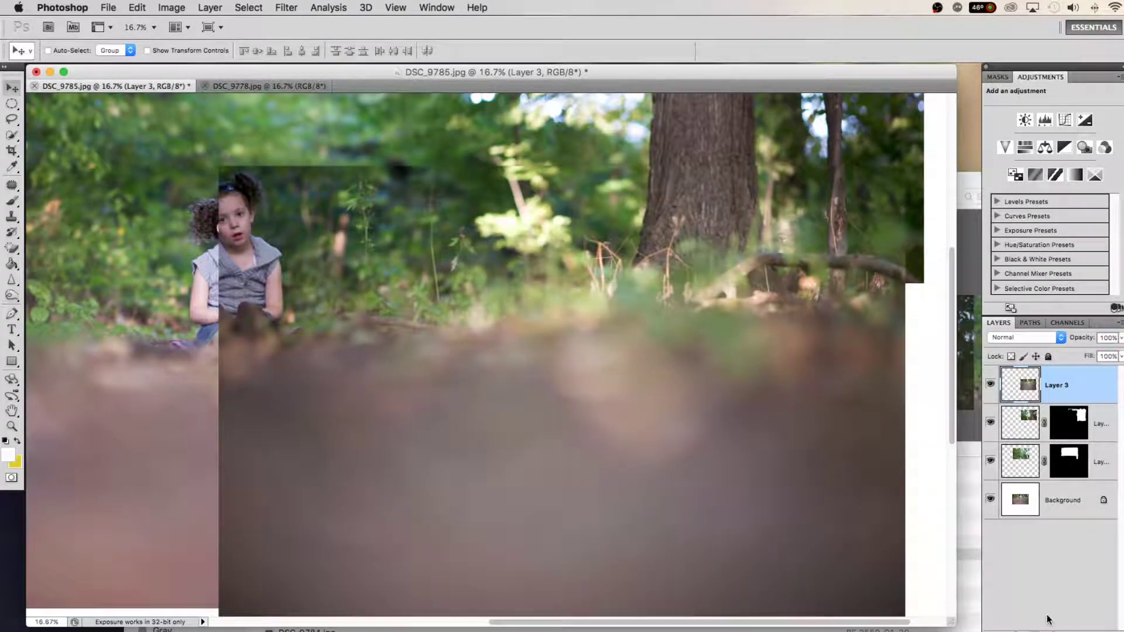
Step: Add an inverted mask to Layer 3 and paint blurred ground into the lower-right gaps
{"action": "left_click", "coordinate": [1048, 615]}
{"action": "key", "text": "ctrl+i"}
{"action": "key", "text": "b"}
{"action": "mouse_move", "coordinate": [579, 316]}
{"action": "left_mouse_down"}
{"action": "mouse_move", "coordinate": [602, 289]}
{"action": "mouse_move", "coordinate": [908, 296]}
{"action": "mouse_move", "coordinate": [584, 401]}
{"action": "mouse_move", "coordinate": [644, 449]}
{"action": "mouse_move", "coordinate": [831, 322]}
{"action": "left_mouse_up"}
{"action": "scroll", "coordinate": [881, 276], "scroll_direction": "down", "scroll_amount": 5}
{"action": "mouse_move", "coordinate": [880, 276]}
{"action": "left_mouse_down"}
{"action": "mouse_move", "coordinate": [220, 464]}
{"action": "mouse_move", "coordinate": [845, 346]}
{"action": "mouse_move", "coordinate": [276, 381]}
{"action": "mouse_move", "coordinate": [231, 452]}
{"action": "left_mouse_up"}
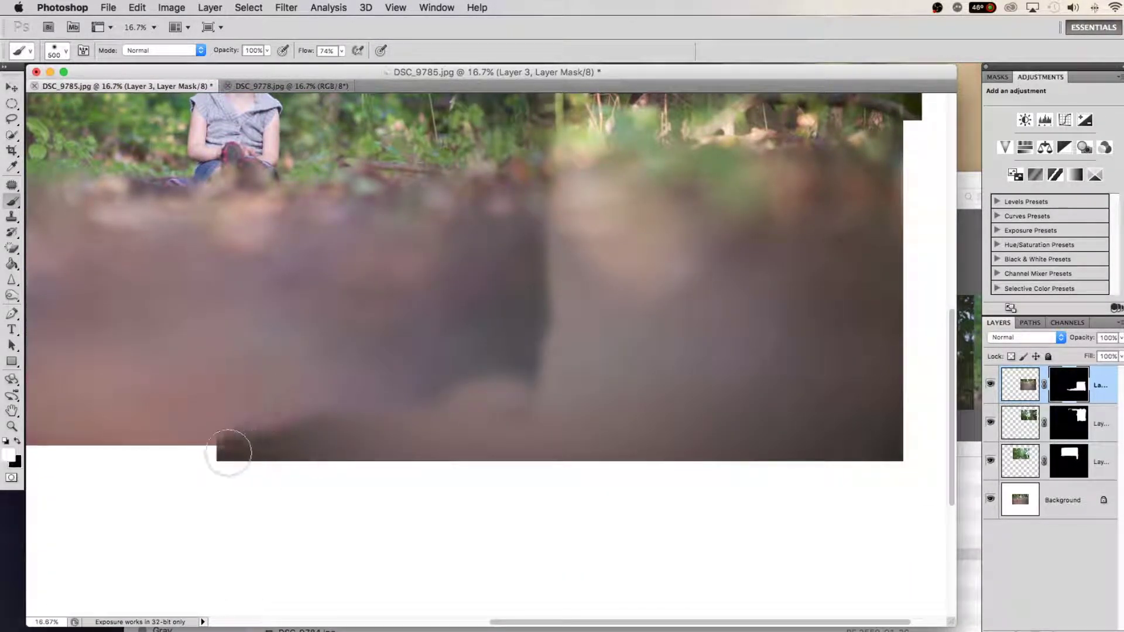
{"action": "scroll", "coordinate": [253, 232], "scroll_direction": "up", "scroll_amount": 5}
{"action": "key", "text": "super+minus"}
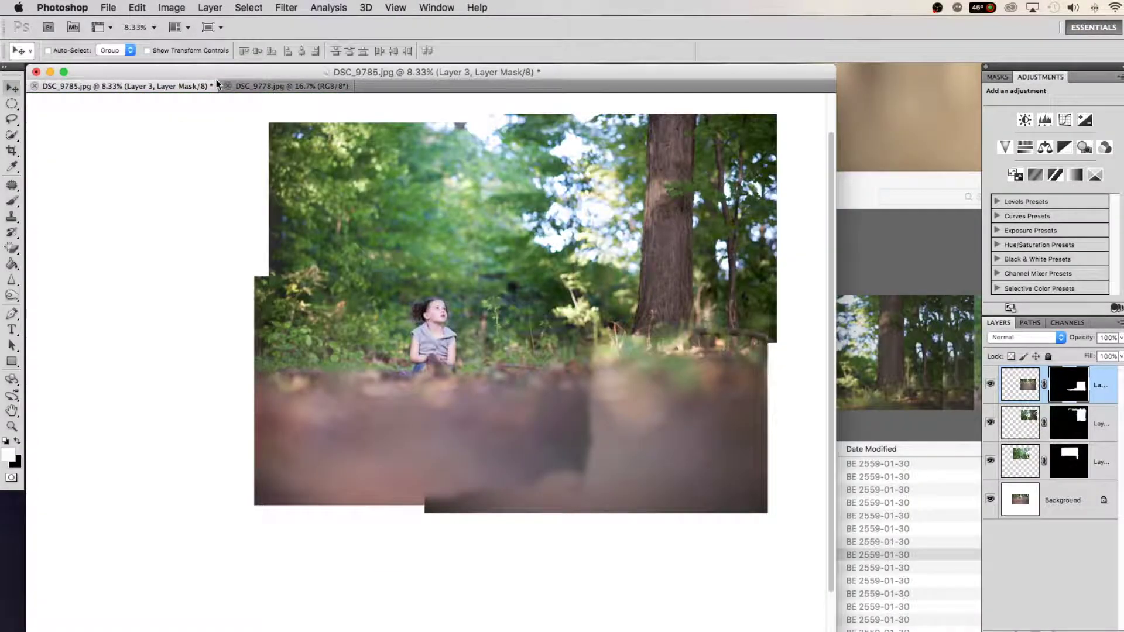
Step: Open DSC_9781 from the folder and bring it into the composite as Layer 4
{"action": "key", "text": "super+Tab"}
{"action": "key", "text": "Down"}
{"action": "key", "text": "Down"}
{"action": "key", "text": "Down"}
{"action": "double_click", "coordinate": [718, 339]}
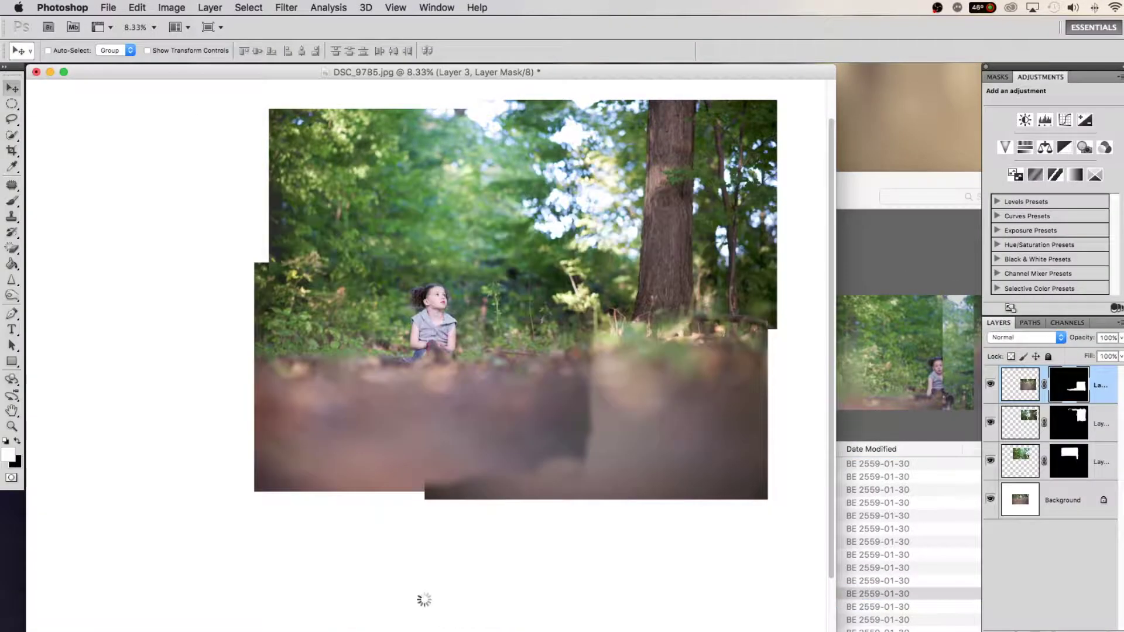
{"action": "mouse_move", "coordinate": [143, 100]}
{"action": "left_mouse_down"}
{"action": "mouse_move", "coordinate": [281, 241]}
{"action": "mouse_move", "coordinate": [316, 297]}
{"action": "left_mouse_up"}
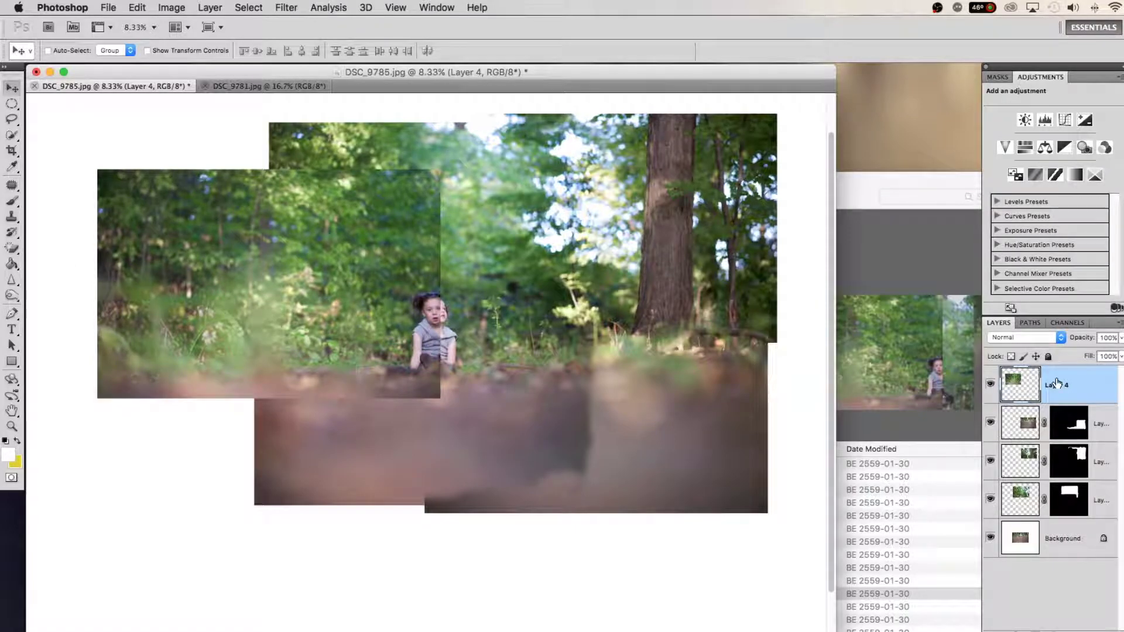
Step: Align Layer 4 at 65% opacity, then return it to full opacity
{"action": "key", "text": "6"}
{"action": "key", "text": "5"}
{"action": "key", "text": "super+plus"}
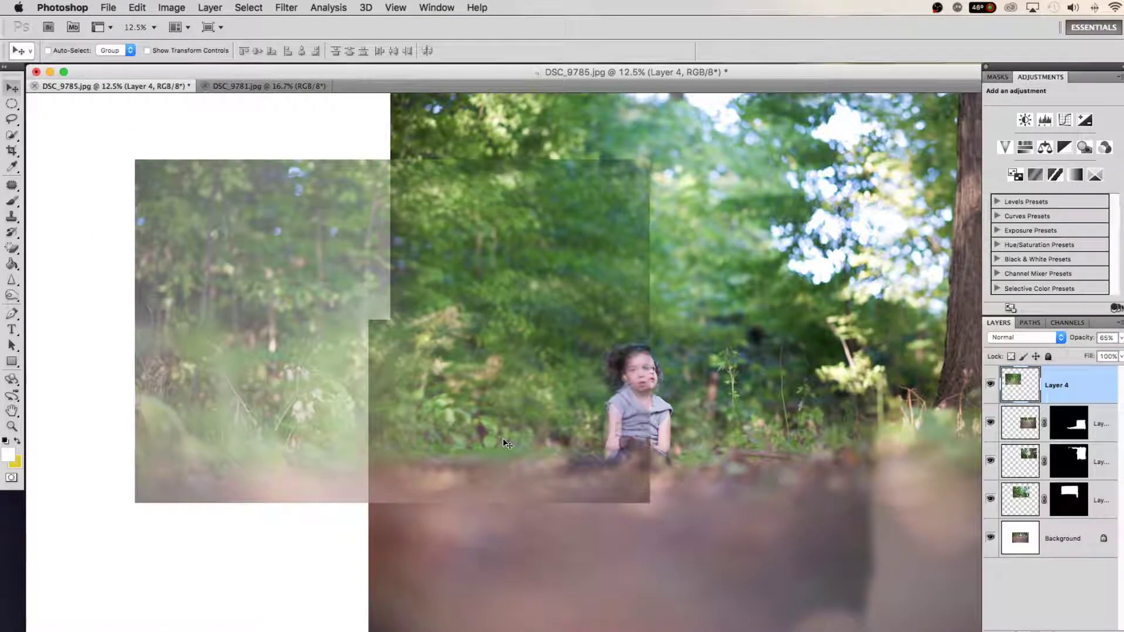
{"action": "left_click_drag", "start_coordinate": [507, 444], "coordinate": [510, 440]}
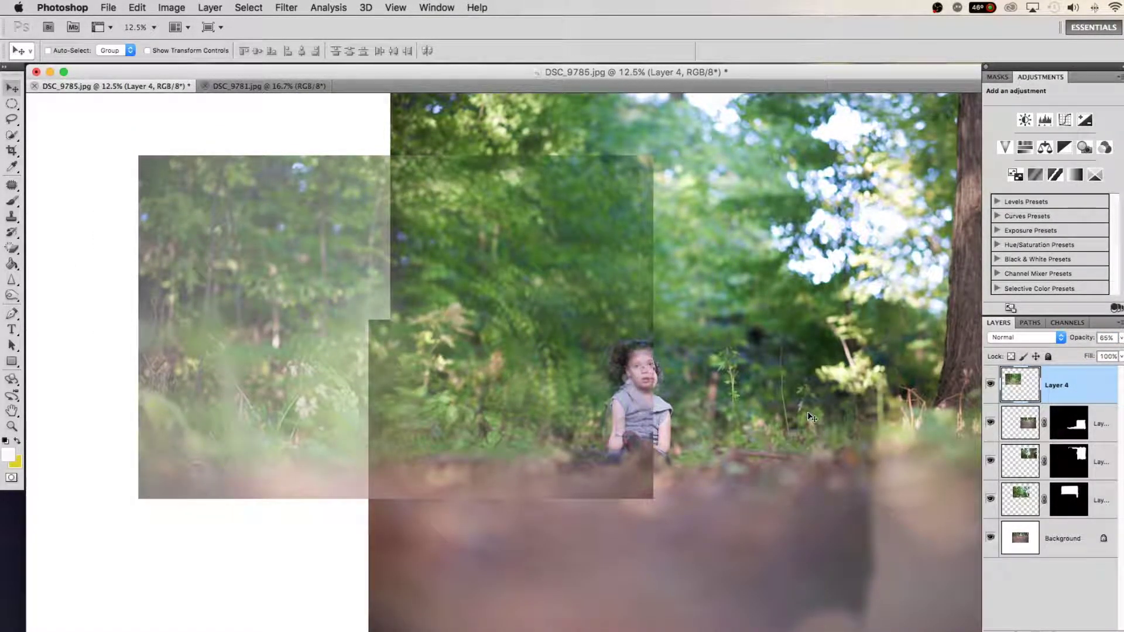
{"action": "key", "text": "0"}
Step: Mask Layer 4 black, brush in the grassy foliage on the left, and close DSC_9781
{"action": "key", "text": "ctrl+i"}
{"action": "key", "text": "b"}
{"action": "mouse_move", "coordinate": [368, 256]}
{"action": "left_mouse_down"}
{"action": "mouse_move", "coordinate": [328, 170]}
{"action": "mouse_move", "coordinate": [138, 289]}
{"action": "mouse_move", "coordinate": [334, 479]}
{"action": "mouse_move", "coordinate": [349, 326]}
{"action": "mouse_move", "coordinate": [164, 462]}
{"action": "mouse_move", "coordinate": [328, 275]}
{"action": "mouse_move", "coordinate": [398, 410]}
{"action": "mouse_move", "coordinate": [182, 460]}
{"action": "left_mouse_up"}
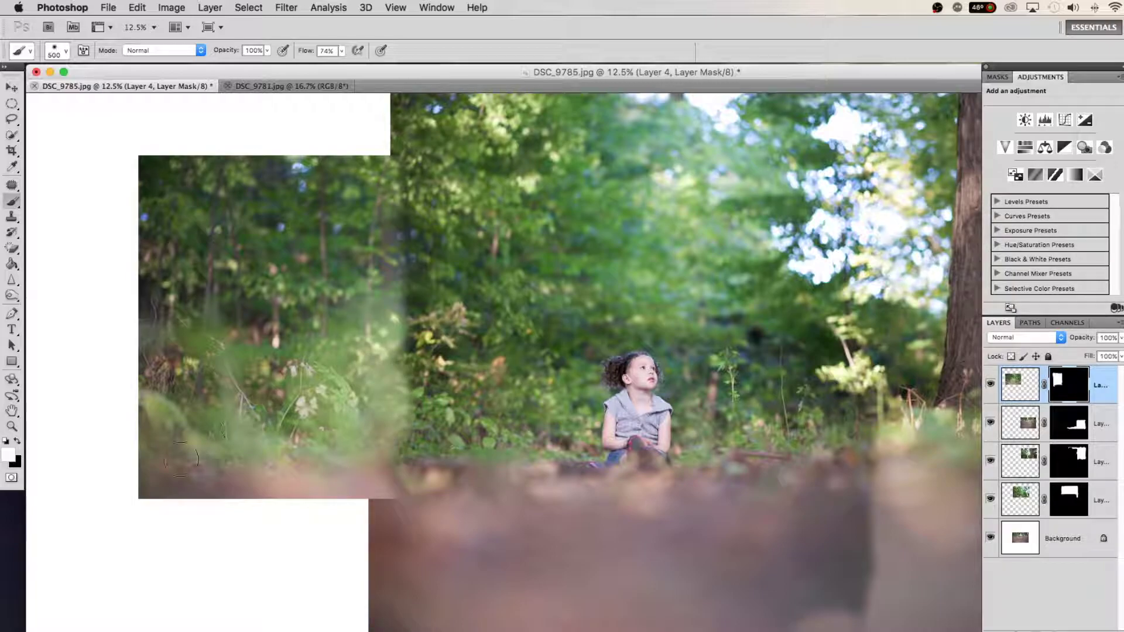
{"action": "key", "text": "v"}
{"action": "left_click", "coordinate": [228, 86]}
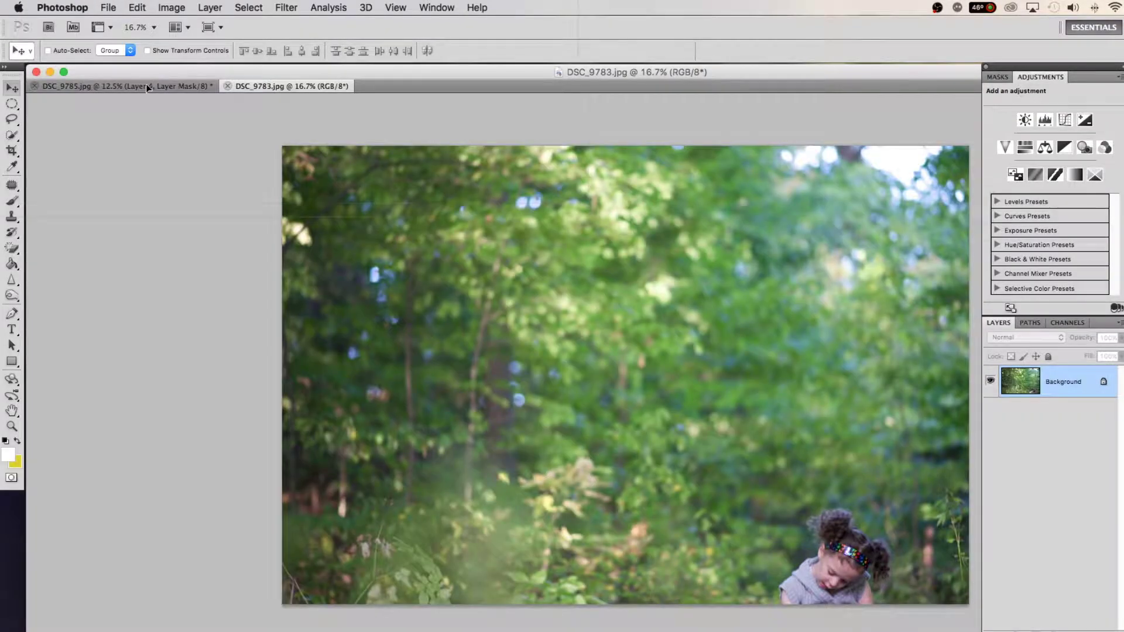
Step: Bring DSC_9783 in as Layer 5 and position it at 60% opacity
{"action": "mouse_move", "coordinate": [562, 380]}
{"action": "left_mouse_down"}
{"action": "mouse_move", "coordinate": [299, 246]}
{"action": "mouse_move", "coordinate": [398, 304]}
{"action": "left_mouse_up"}
{"action": "key", "text": "6"}
{"action": "mouse_move", "coordinate": [516, 367]}
{"action": "left_mouse_down"}
{"action": "mouse_move", "coordinate": [583, 312]}
{"action": "mouse_move", "coordinate": [608, 390]}
{"action": "left_mouse_up"}
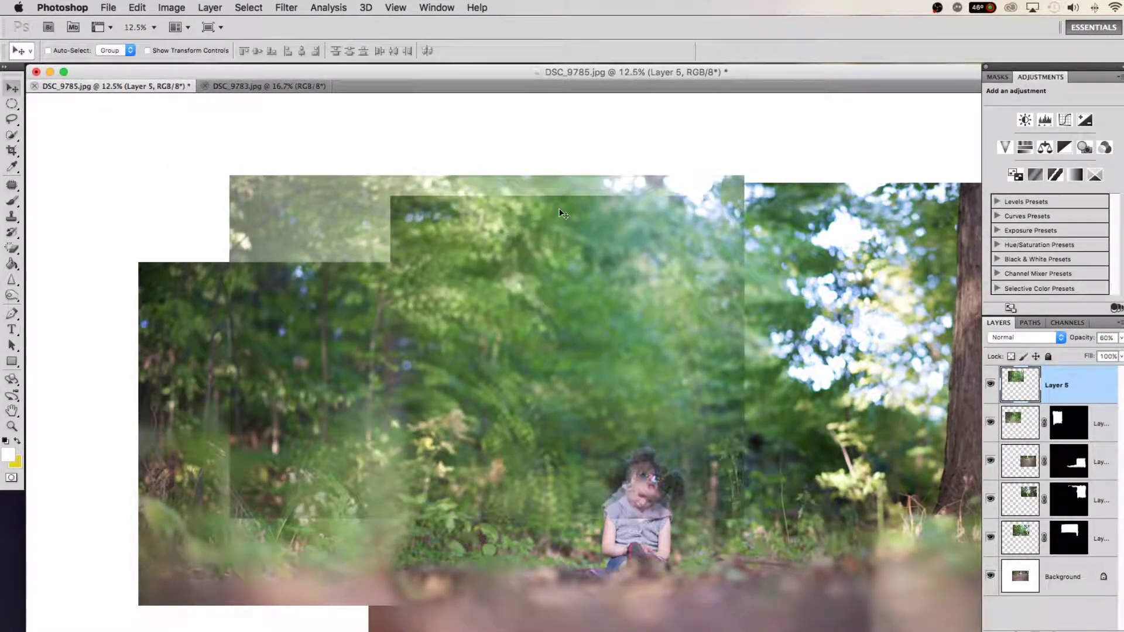
{"action": "key", "text": "0"}
Step: Add an inverted mask to Layer 5 and paint white to reveal foliage at the top left
{"action": "left_click", "coordinate": [1046, 626]}
{"action": "key", "text": "ctrl+i"}
{"action": "key", "text": "b"}
{"action": "key", "text": "d"}
{"action": "key", "text": "x"}
{"action": "mouse_move", "coordinate": [252, 234]}
{"action": "left_mouse_down"}
{"action": "mouse_move", "coordinate": [469, 186]}
{"action": "mouse_move", "coordinate": [670, 181]}
{"action": "mouse_move", "coordinate": [216, 211]}
{"action": "mouse_move", "coordinate": [291, 203]}
{"action": "left_mouse_up"}
Step: Flip the duplicated Layer 3 ground copy horizontally to cover the lower left
{"action": "key", "text": "v"}
{"action": "scroll", "coordinate": [571, 575], "scroll_direction": "down", "scroll_amount": 5}
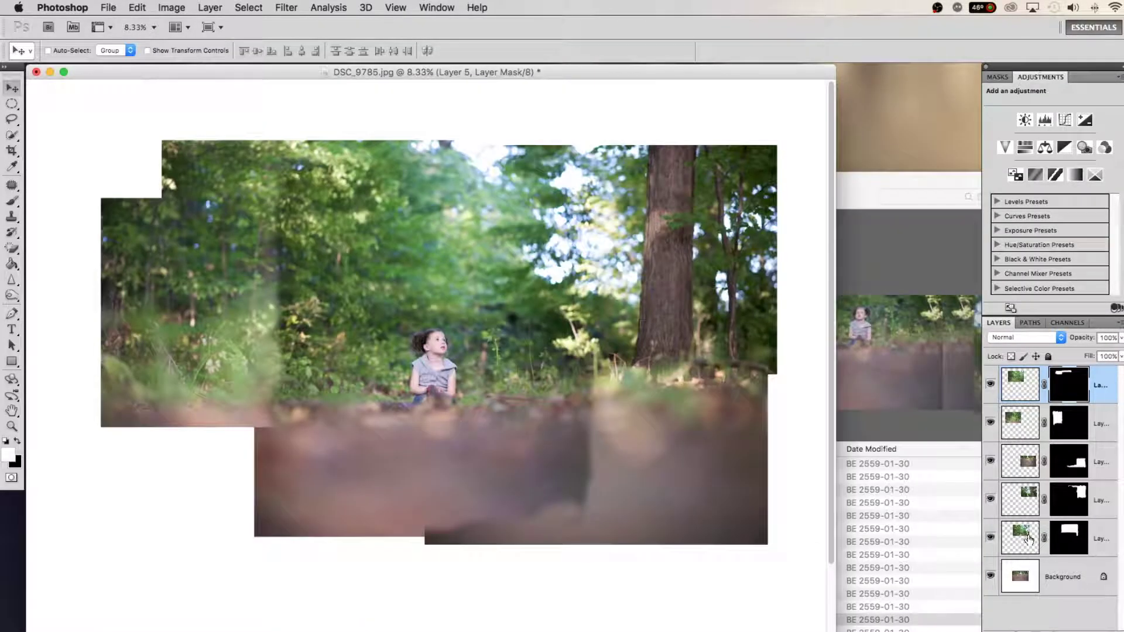
{"action": "left_click", "coordinate": [137, 7]}
{"action": "left_click", "coordinate": [375, 479]}
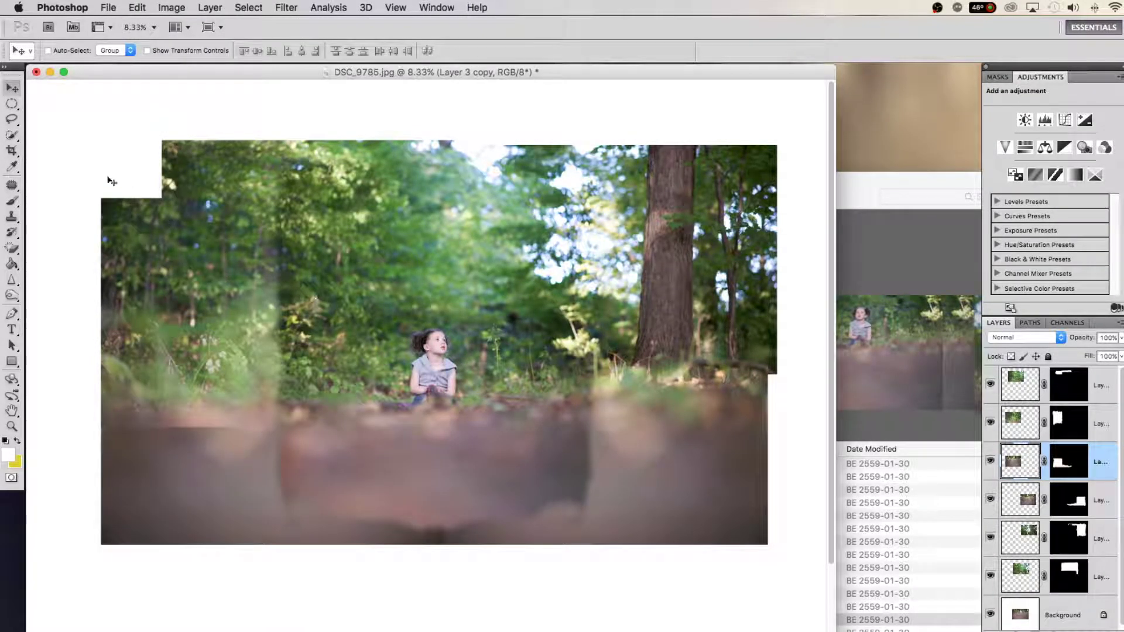
{"action": "left_click", "coordinate": [11, 151]}
Step: Crop the composite, pulling in the left and top edges to trim the empty borders
{"action": "left_click_drag", "start_coordinate": [108, 145], "coordinate": [762, 535]}
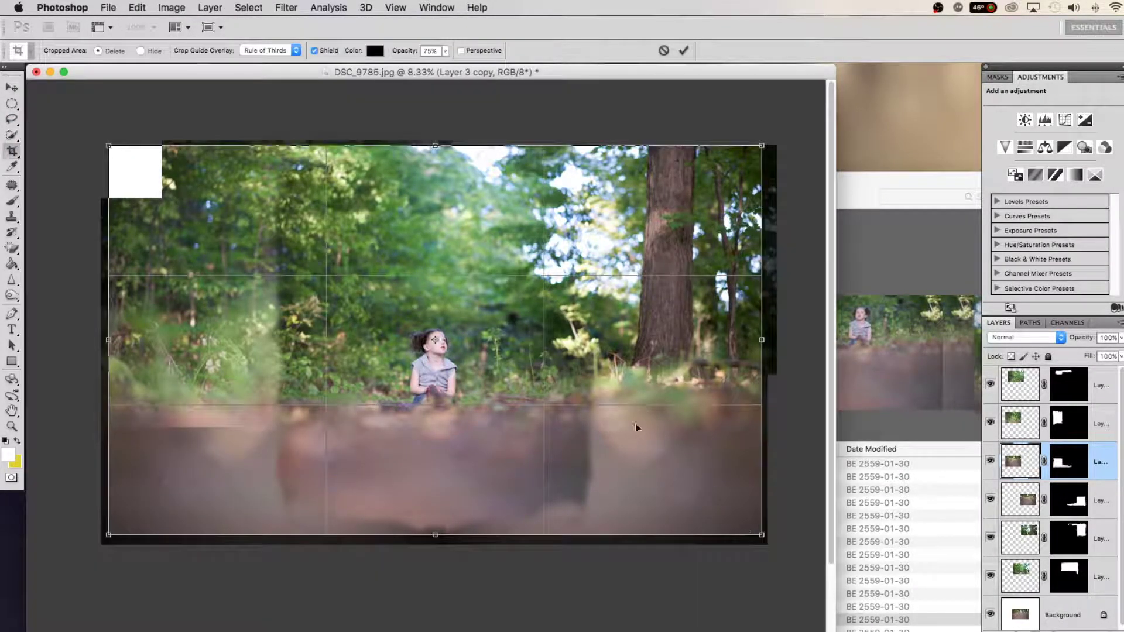
{"action": "left_click_drag", "start_coordinate": [107, 328], "coordinate": [166, 327]}
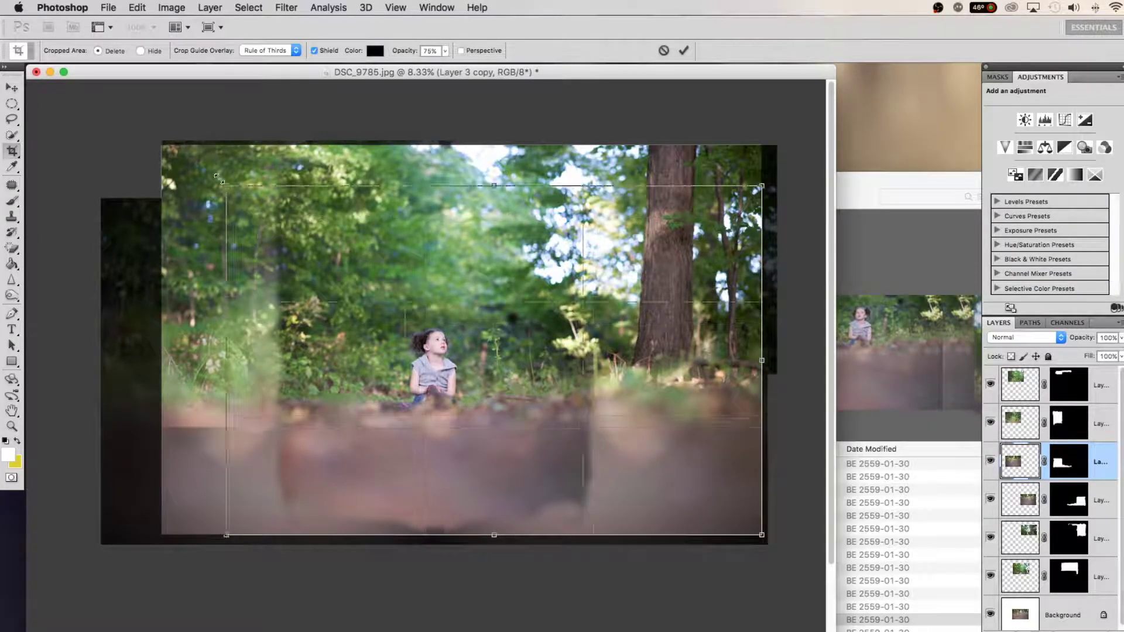
{"action": "left_click_drag", "start_coordinate": [165, 145], "coordinate": [178, 161]}
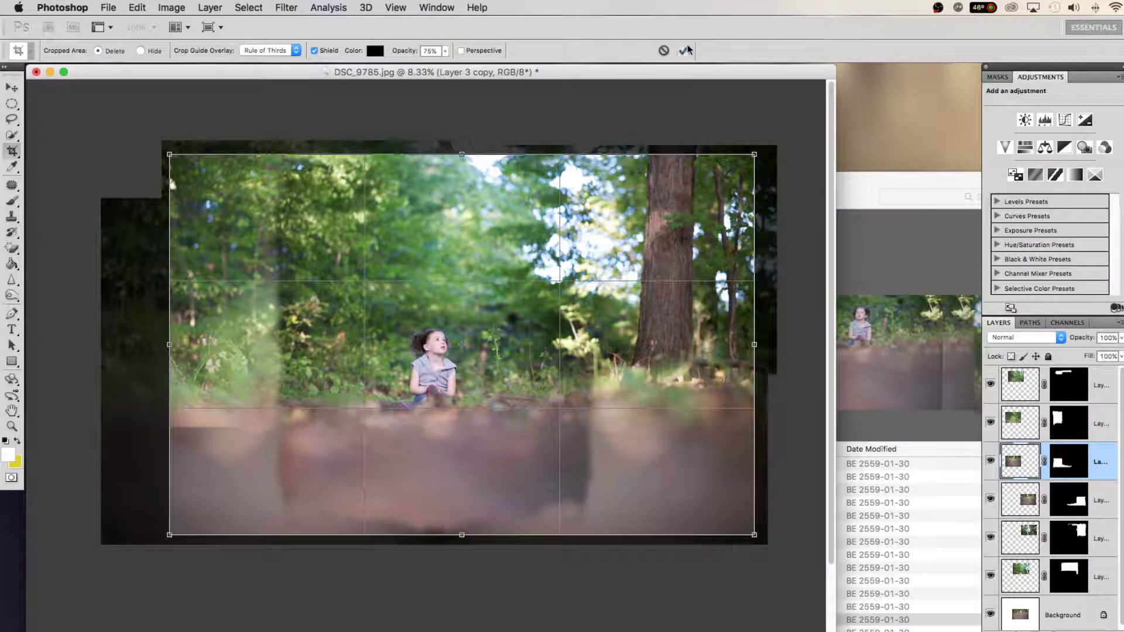
{"action": "key", "text": "Return"}
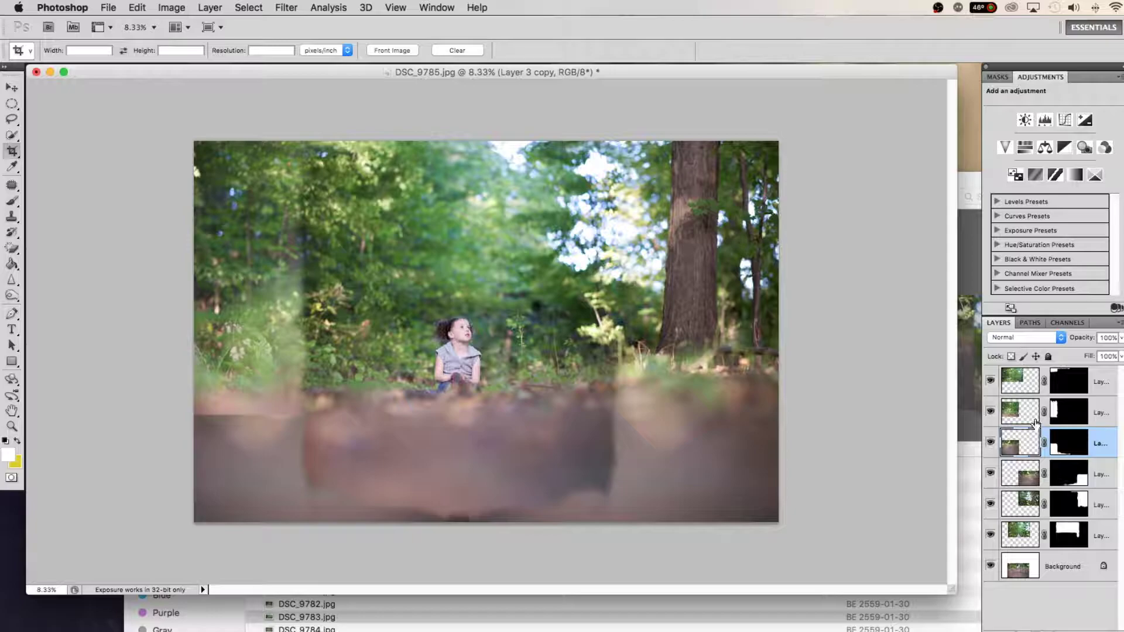
{"action": "left_click", "coordinate": [171, 7]}
{"action": "left_click", "coordinate": [321, 90]}
Step: Adjust the copied ground layer's Exposure to better match the scene
{"action": "left_click_drag", "start_coordinate": [976, 262], "coordinate": [981, 288]}
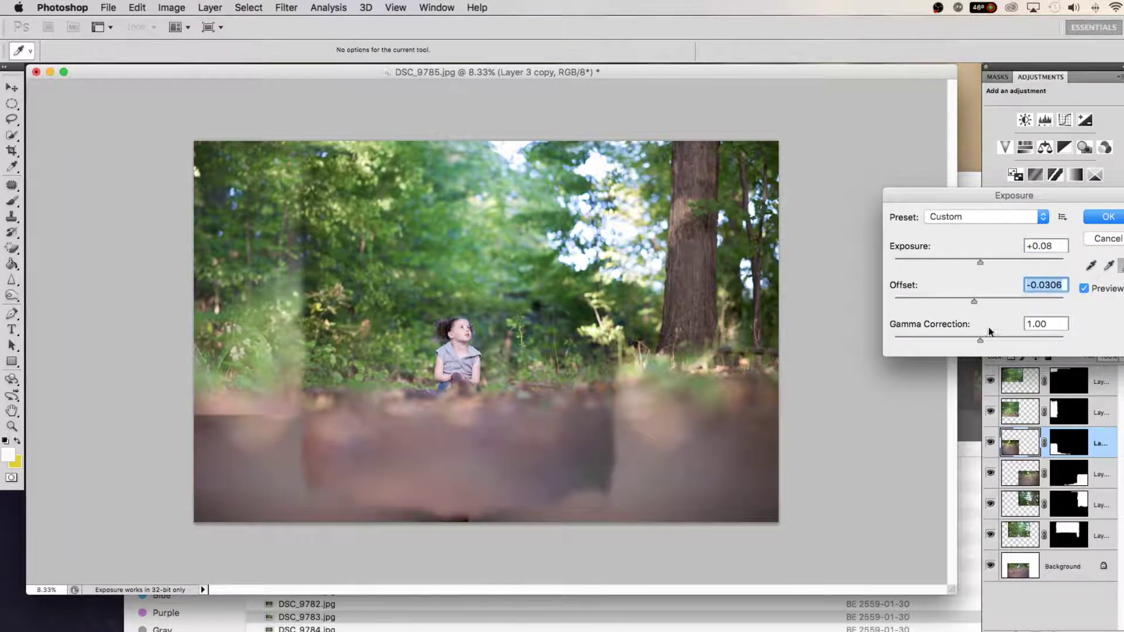
{"action": "key", "text": "Tab"}
{"action": "key", "text": "Return"}
{"action": "key", "text": "c"}
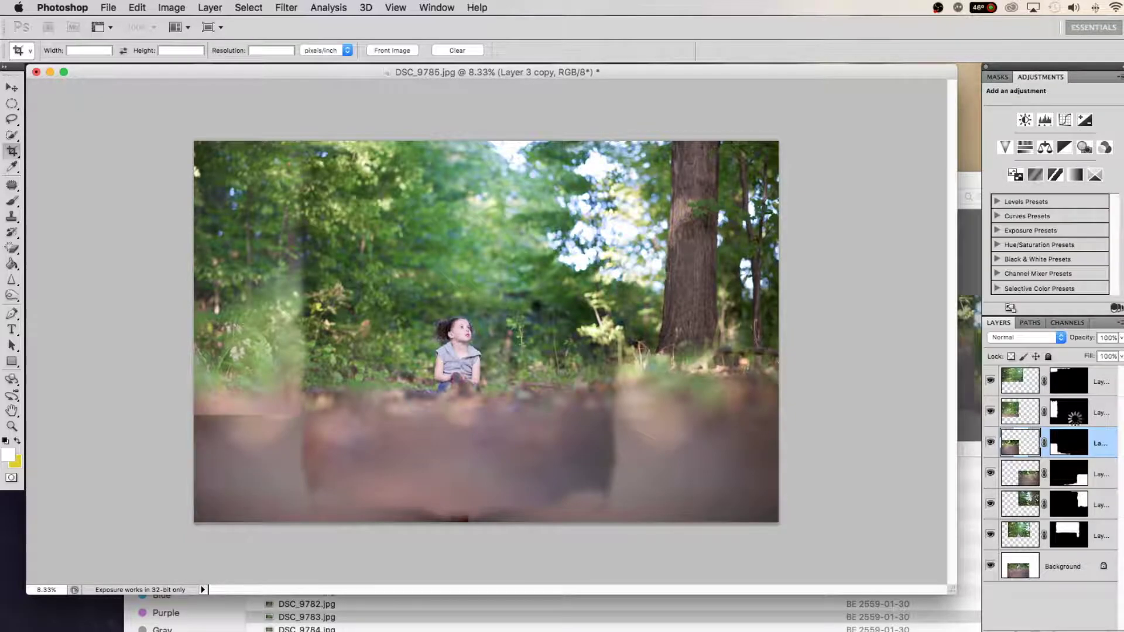
Step: Darken Layer 4 with Exposure set to -0.57
{"action": "left_click", "coordinate": [1018, 413]}
{"action": "left_click", "coordinate": [172, 7]}
{"action": "left_click", "coordinate": [323, 89]}
{"action": "left_click_drag", "start_coordinate": [979, 266], "coordinate": [975, 303]}
{"action": "key", "text": "Tab"}
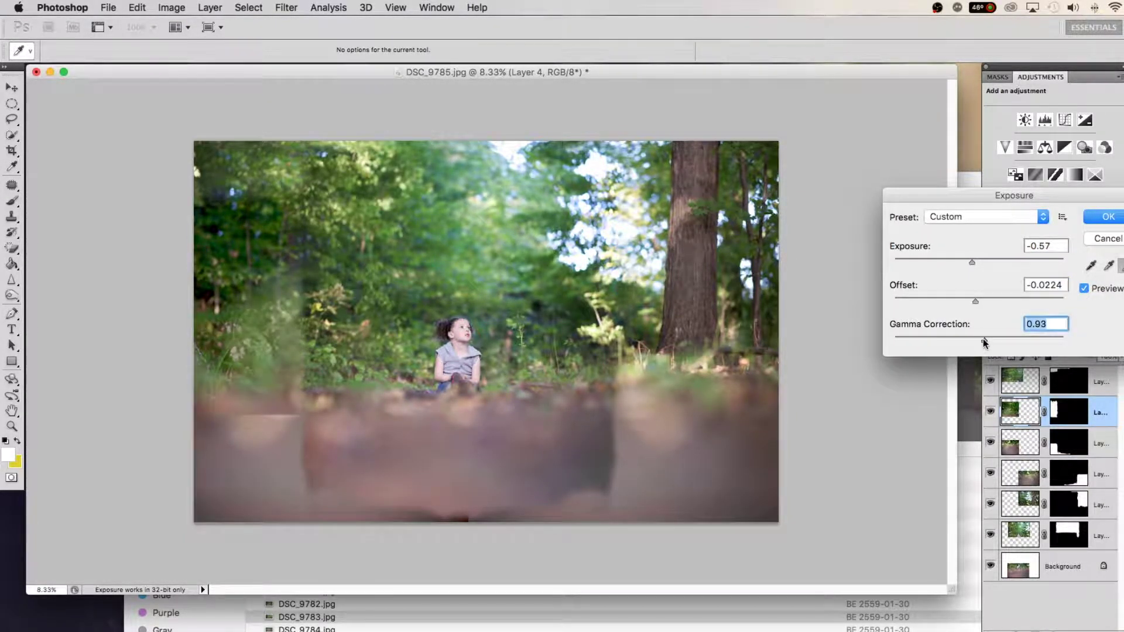
{"action": "key", "text": "Return"}
{"action": "key", "text": "c"}
Step: Target Layer 4's mask with default colours and the Brush tool ready
{"action": "left_click", "coordinate": [1069, 412]}
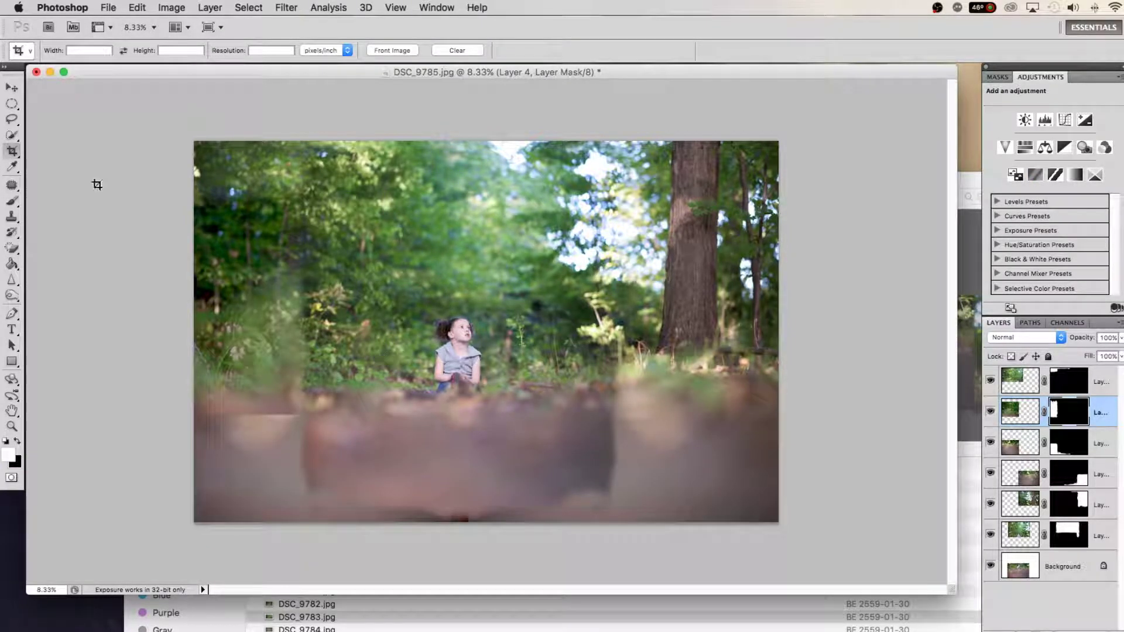
{"action": "key", "text": "d"}
{"action": "key", "text": "b"}
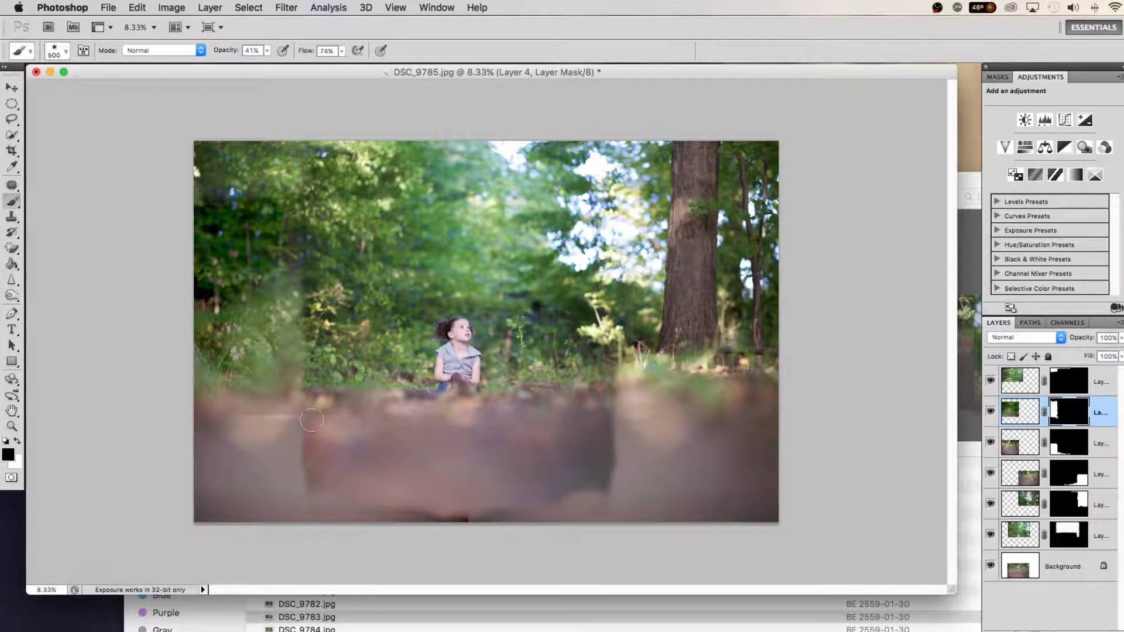
Step: Darken Layer 3's blurred foreground with Exposure around -1.1, tuning gamma and offset
{"action": "left_click", "coordinate": [1069, 443]}
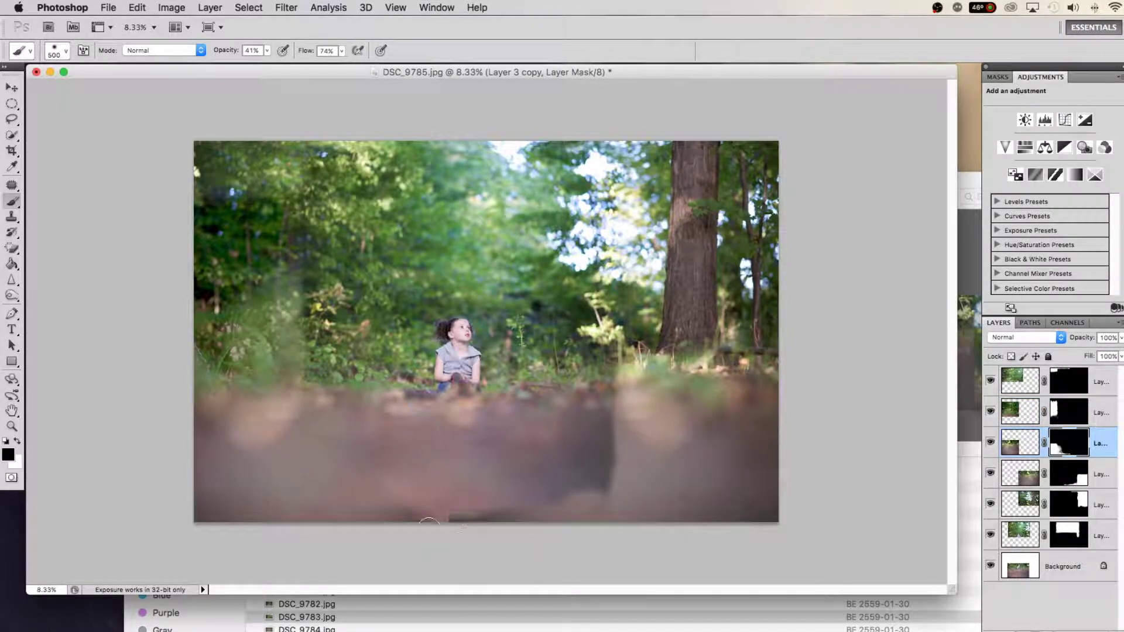
{"action": "key", "text": "alt+bracketleft"}
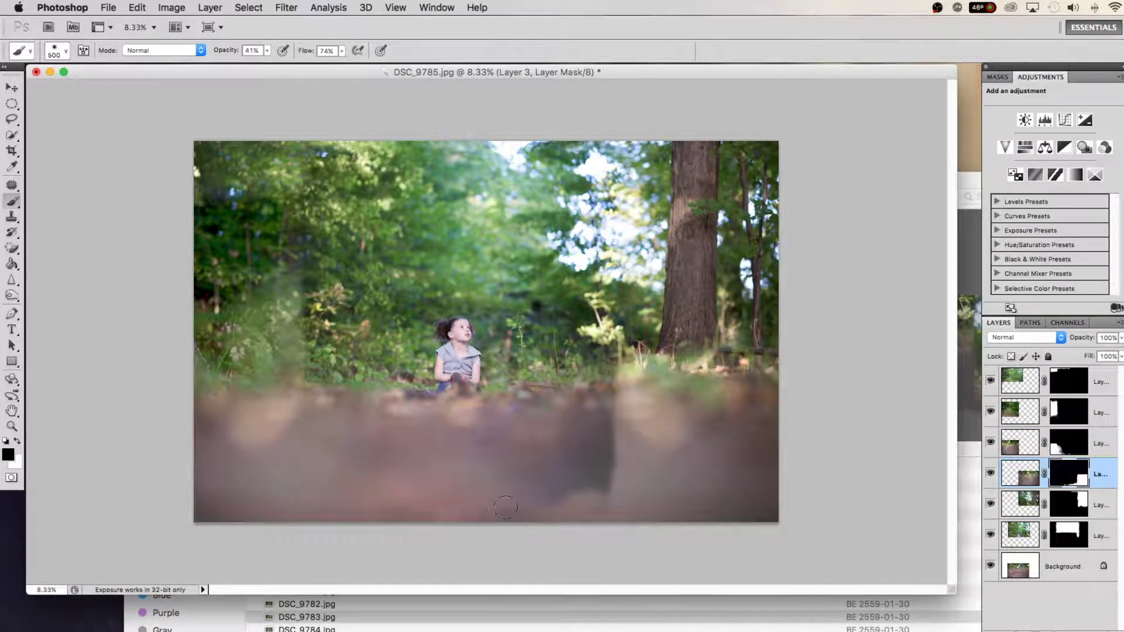
{"action": "left_click", "coordinate": [1019, 473]}
{"action": "left_click", "coordinate": [172, 7]}
{"action": "left_click", "coordinate": [328, 84]}
{"action": "mouse_move", "coordinate": [980, 261]}
{"action": "left_mouse_down"}
{"action": "mouse_move", "coordinate": [967, 264]}
{"action": "mouse_move", "coordinate": [976, 301]}
{"action": "left_mouse_up"}
{"action": "left_click_drag", "start_coordinate": [980, 339], "coordinate": [984, 340]}
{"action": "left_click_drag", "start_coordinate": [976, 301], "coordinate": [976, 301]}
{"action": "left_click_drag", "start_coordinate": [967, 263], "coordinate": [966, 263]}
{"action": "left_click_drag", "start_coordinate": [976, 301], "coordinate": [986, 341]}
{"action": "key", "text": "Return"}
Step: Paint Layer 3's mask to blend the foreground band smoothly
{"action": "key", "text": "b"}
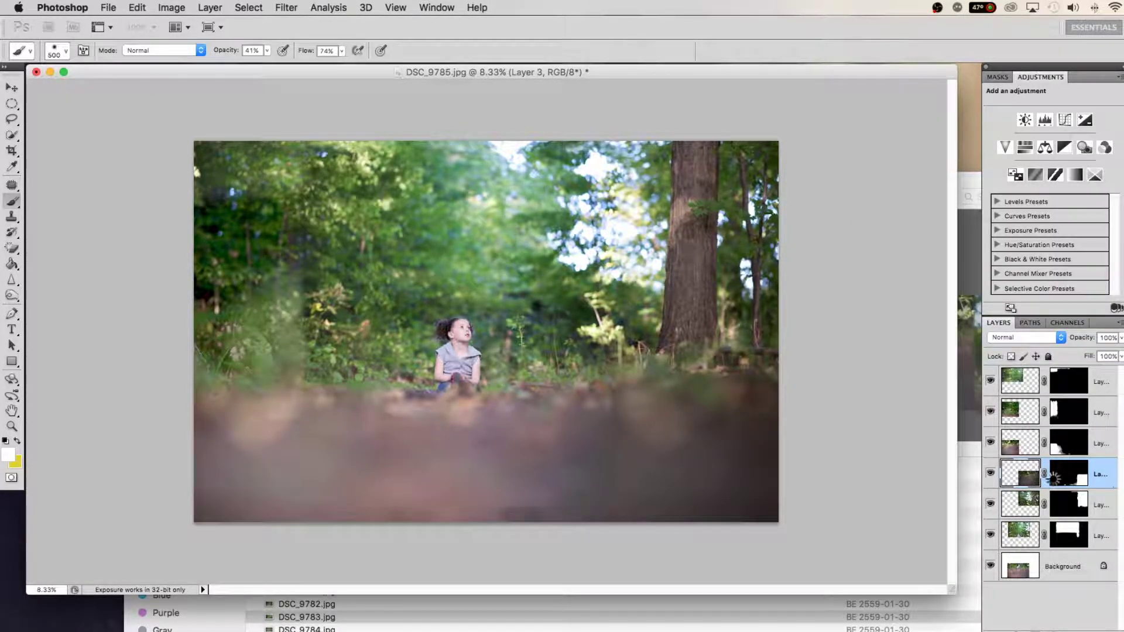
{"action": "left_click", "coordinate": [1068, 473]}
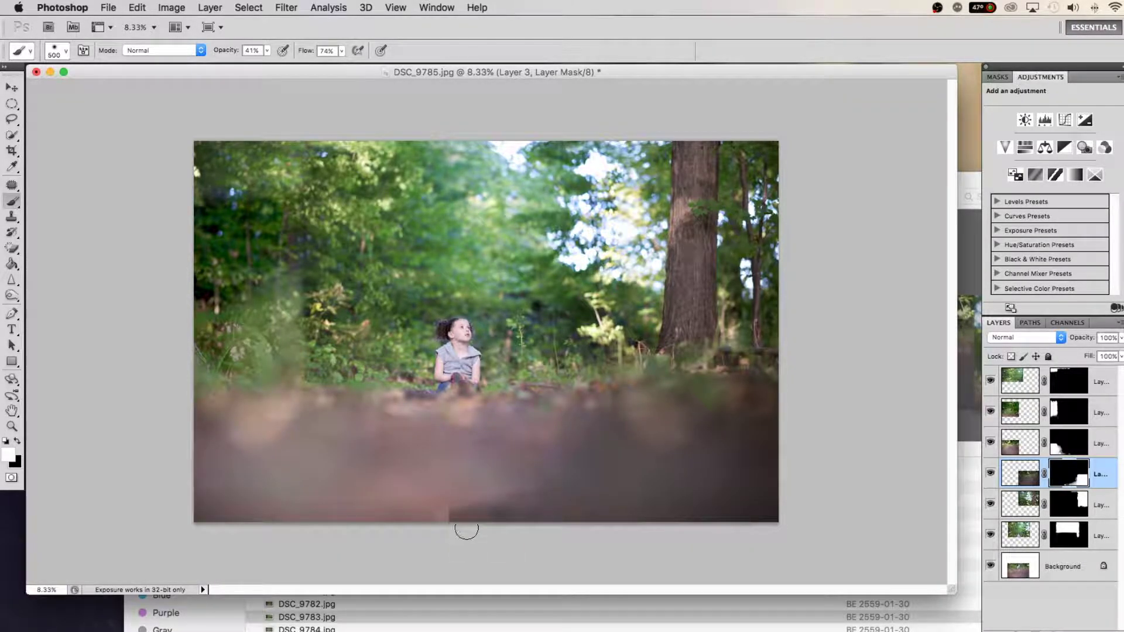
{"action": "mouse_move", "coordinate": [637, 427]}
{"action": "left_mouse_down"}
{"action": "mouse_move", "coordinate": [637, 509]}
{"action": "mouse_move", "coordinate": [640, 454]}
{"action": "left_mouse_up"}
{"action": "key", "text": "x"}
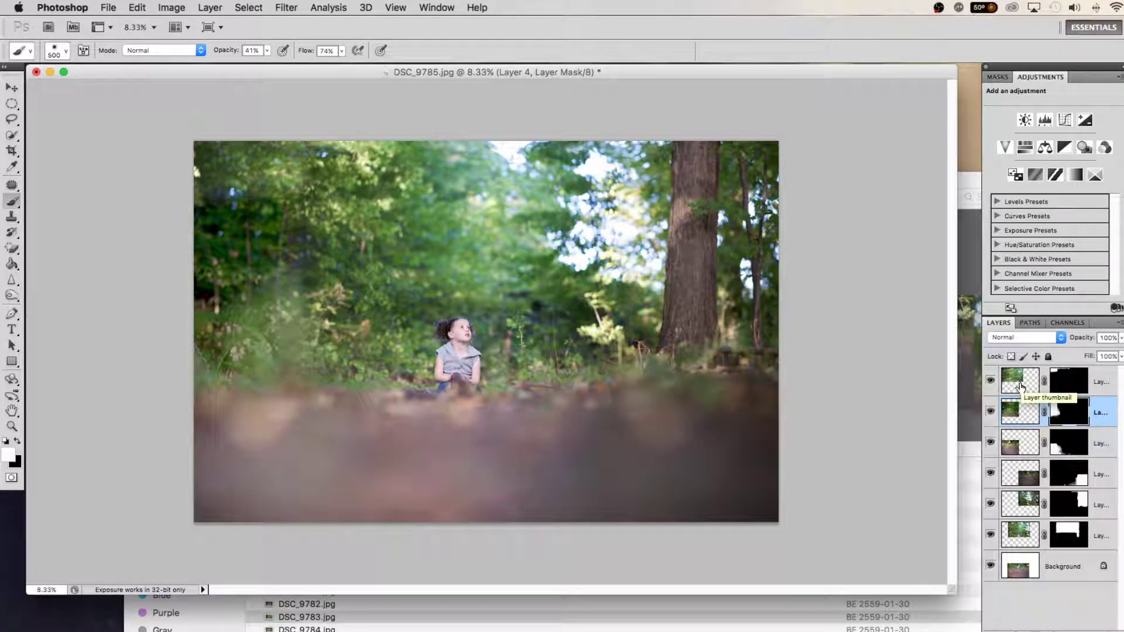
{"action": "left_click", "coordinate": [1019, 387]}
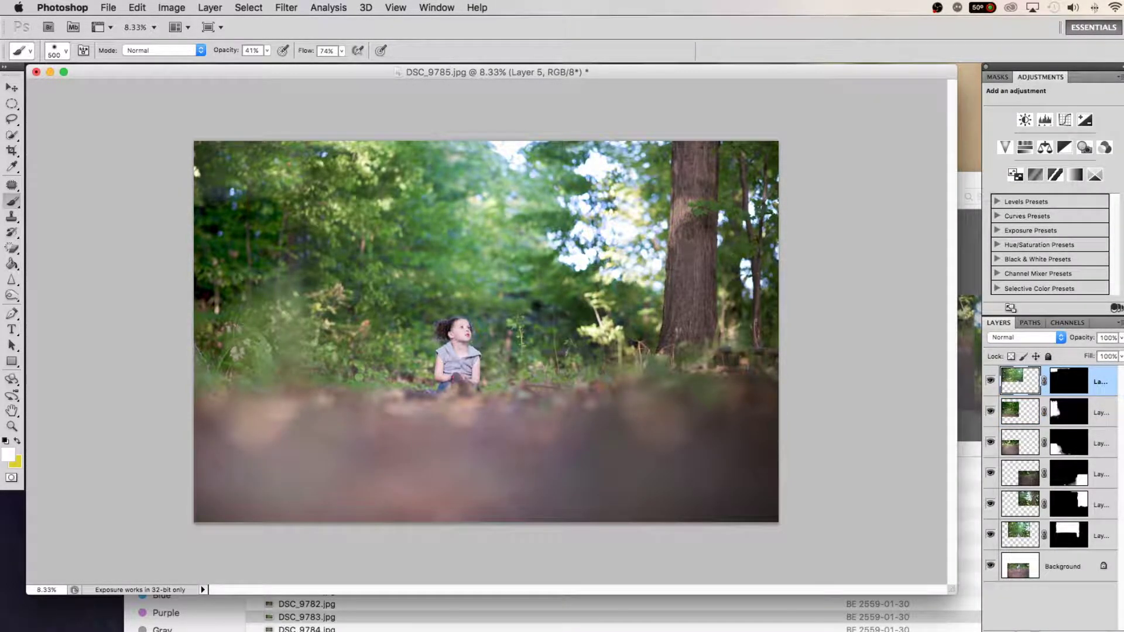
Step: Add a reversed radial black gradient fill at scale 81, centred on the girl
{"action": "left_click", "coordinate": [1065, 433]}
{"action": "left_click", "coordinate": [1081, 399]}
{"action": "left_click", "coordinate": [1004, 456]}
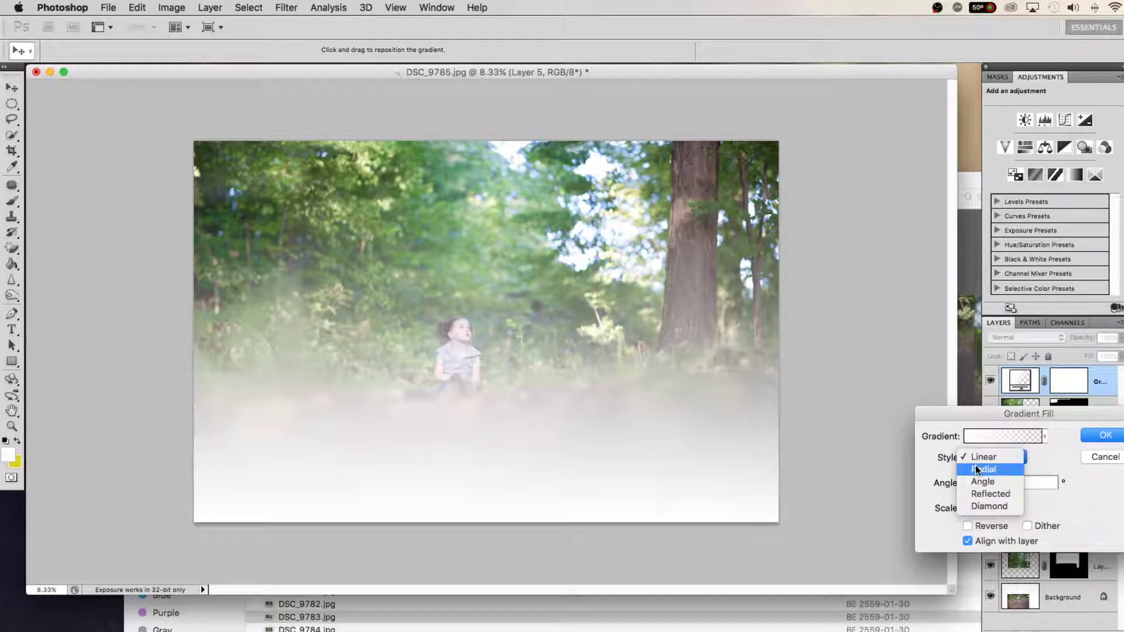
{"action": "left_click", "coordinate": [967, 526]}
{"action": "left_click", "coordinate": [1002, 436]}
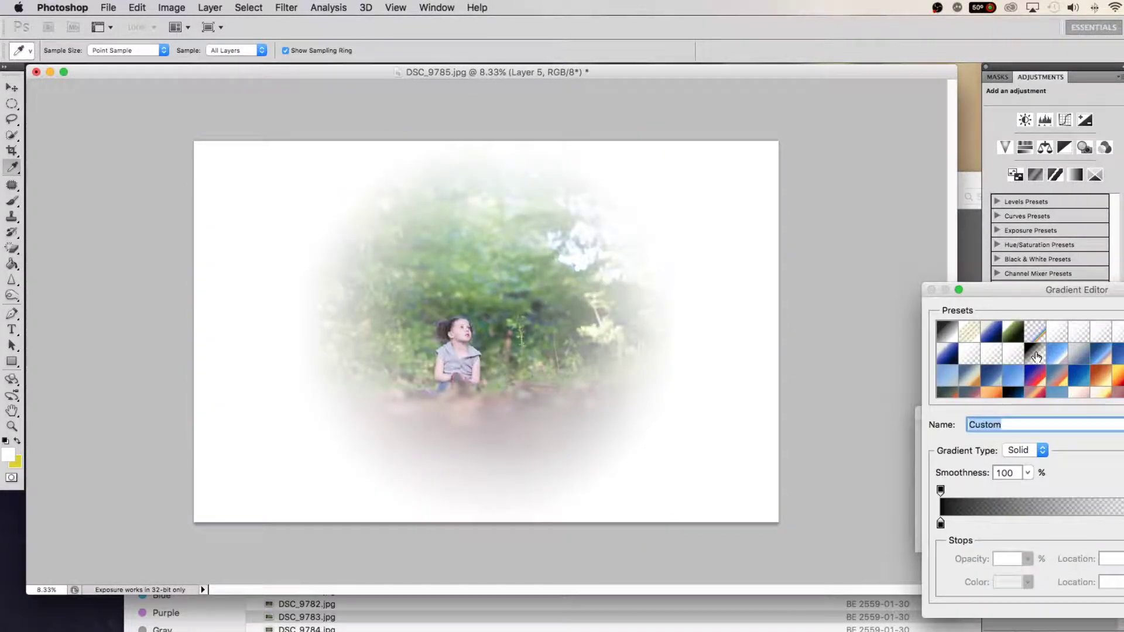
{"action": "key", "text": "Return"}
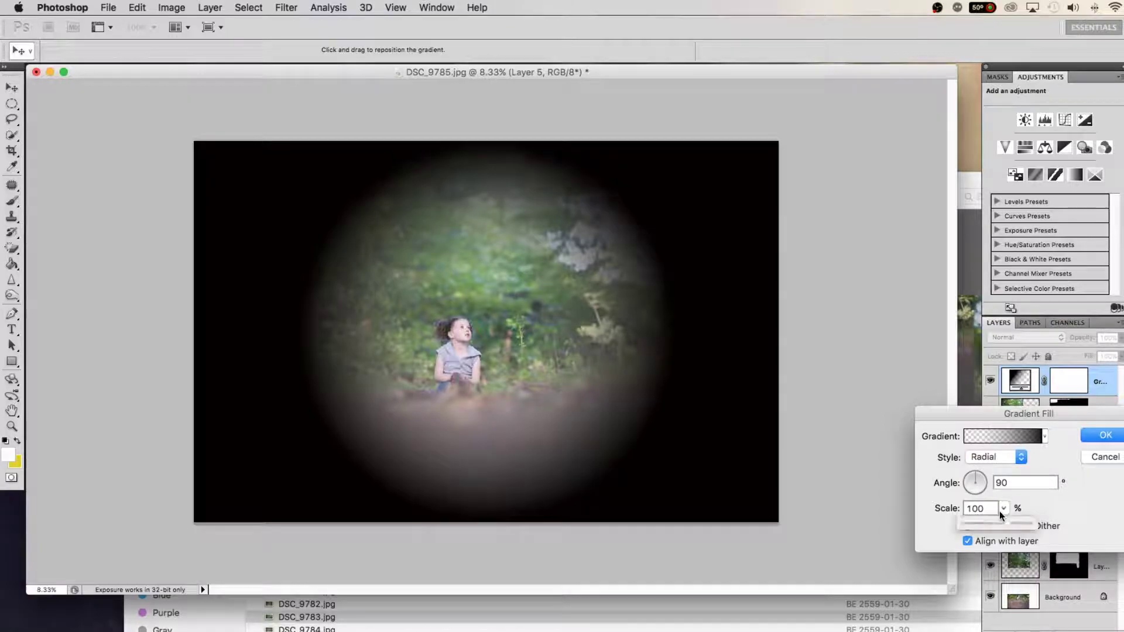
{"action": "left_click_drag", "start_coordinate": [997, 525], "coordinate": [995, 526]}
{"action": "left_click_drag", "start_coordinate": [695, 434], "coordinate": [678, 438]}
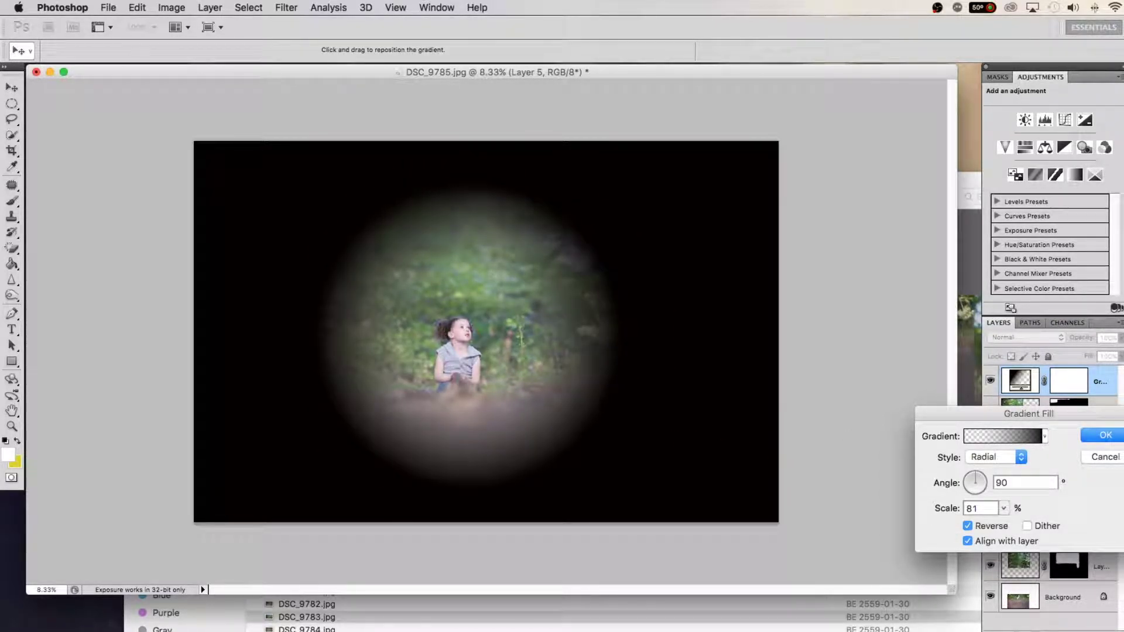
{"action": "left_click", "coordinate": [1106, 435]}
Step: Set the vignette layer to Soft Light and lower its opacity
{"action": "left_click", "coordinate": [1023, 338]}
{"action": "left_click", "coordinate": [1030, 486]}
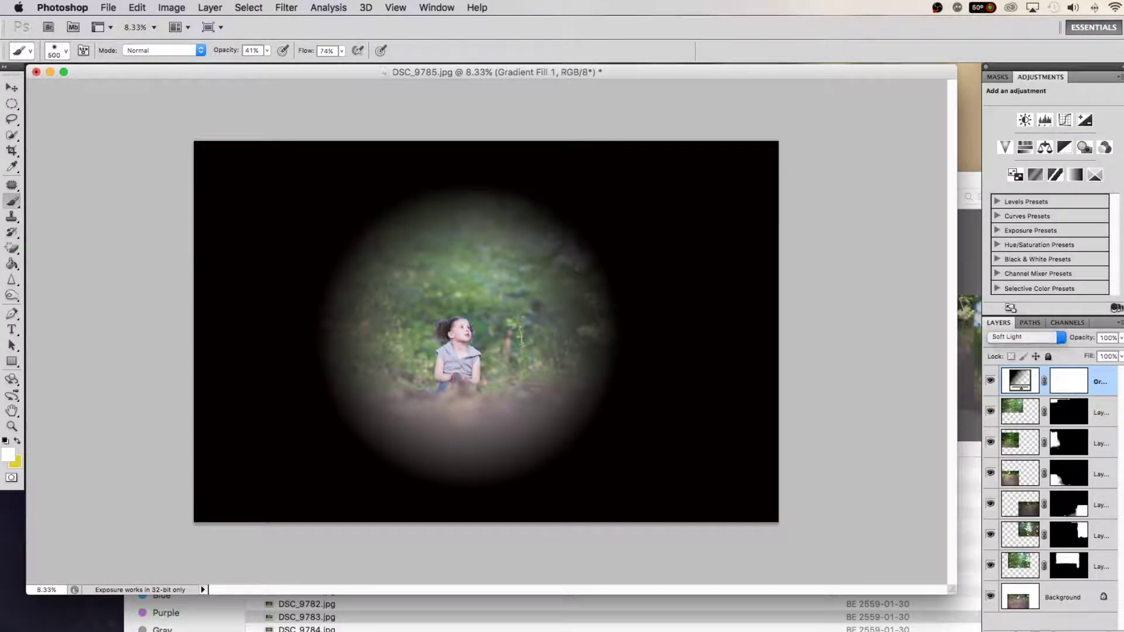
{"action": "left_click_drag", "start_coordinate": [1086, 339], "coordinate": [1066, 342]}
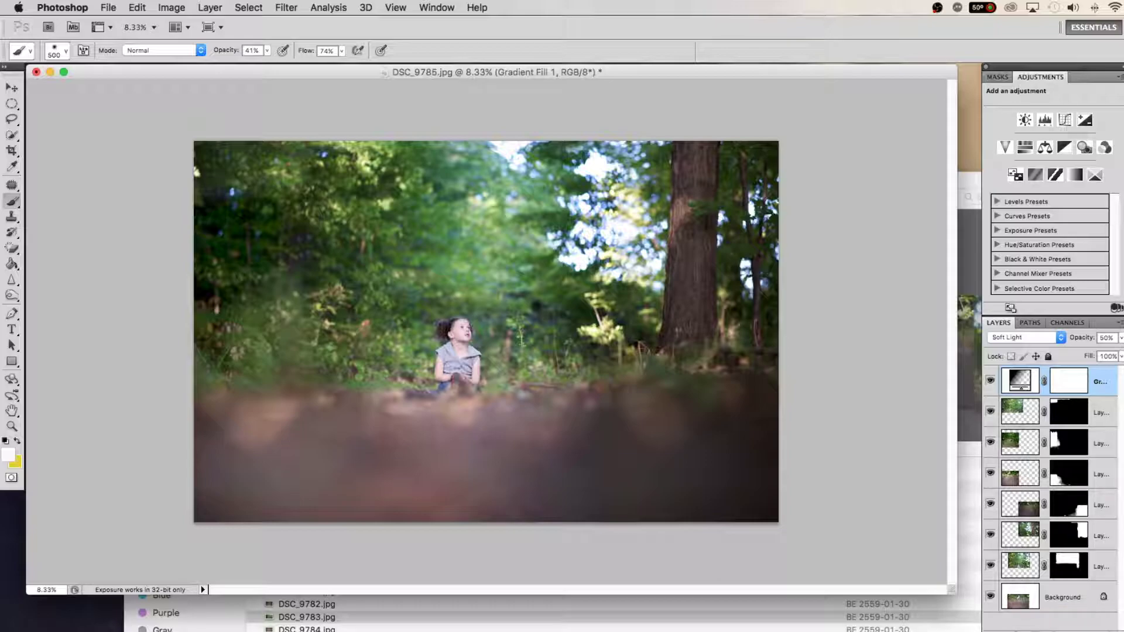
Step: Add a Curves adjustment layer raising the black point to lift shadows
{"action": "left_click", "coordinate": [1054, 626]}
{"action": "left_click", "coordinate": [1060, 461]}
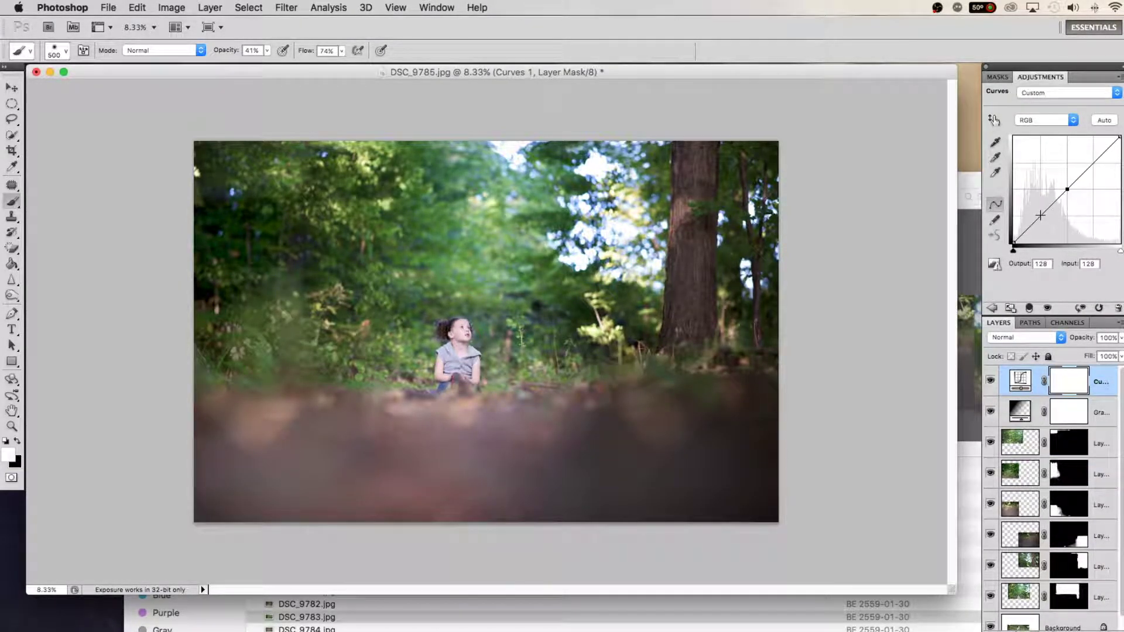
{"action": "left_click_drag", "start_coordinate": [1013, 239], "coordinate": [1013, 236]}
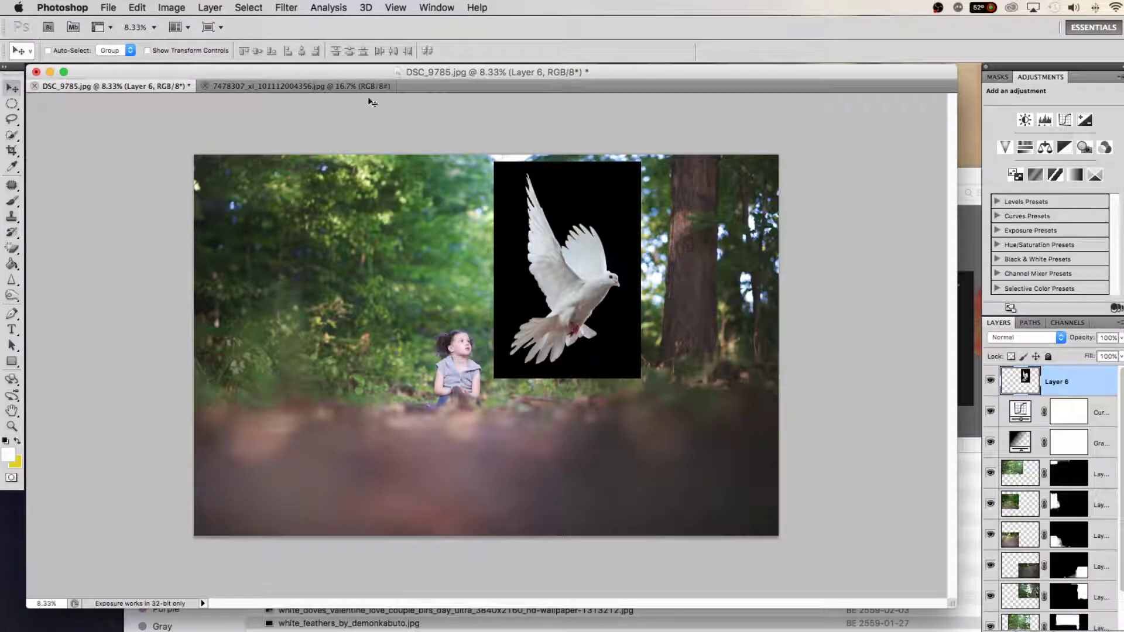
Step: Flip the dove horizontally and Magic Erase its black background
{"action": "left_click", "coordinate": [137, 7]}
{"action": "left_click", "coordinate": [334, 402]}
{"action": "left_click", "coordinate": [1024, 337]}
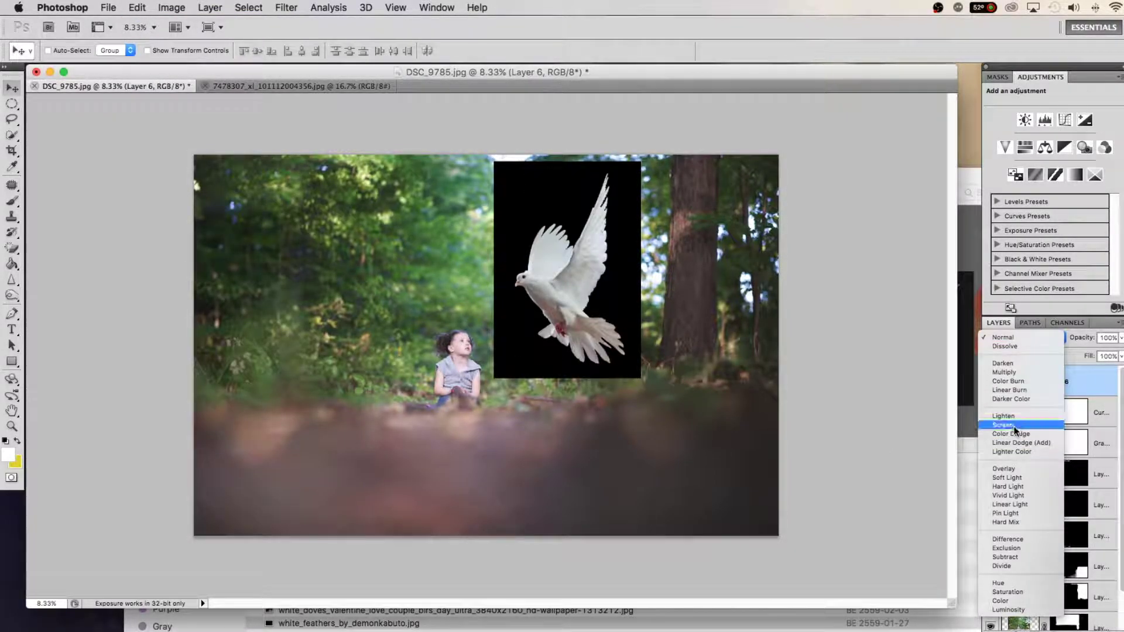
{"action": "left_click", "coordinate": [1014, 425]}
{"action": "left_click", "coordinate": [1025, 337]}
{"action": "left_click", "coordinate": [1003, 249]}
{"action": "key", "text": "e"}
{"action": "left_click", "coordinate": [531, 186]}
Step: Move the dove down and right beside the girl
{"action": "key", "text": "b"}
{"action": "key", "text": "v"}
{"action": "mouse_move", "coordinate": [535, 281]}
{"action": "left_mouse_down"}
{"action": "mouse_move", "coordinate": [576, 408]}
{"action": "mouse_move", "coordinate": [725, 451]}
{"action": "left_mouse_up"}
{"action": "scroll", "coordinate": [684, 446], "scroll_direction": "up", "scroll_amount": 5}
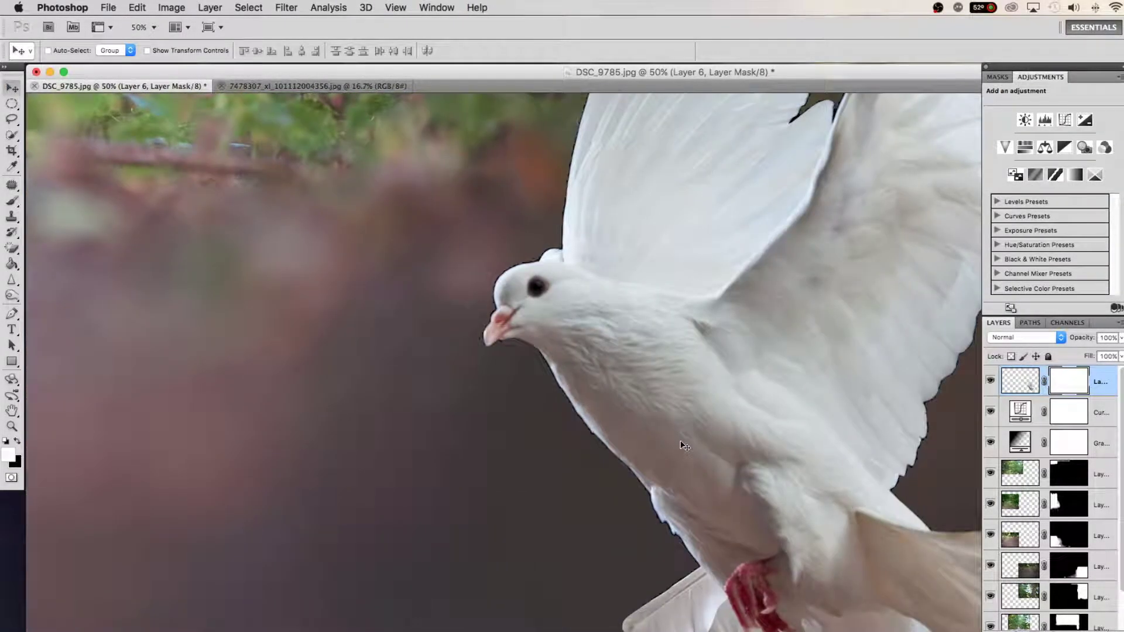
Step: Set up a small soft black brush, around size 15–20, on Layer 6's mask
{"action": "key", "text": "b"}
{"action": "left_click", "coordinate": [18, 439]}
{"action": "key", "text": "bracketleft"}
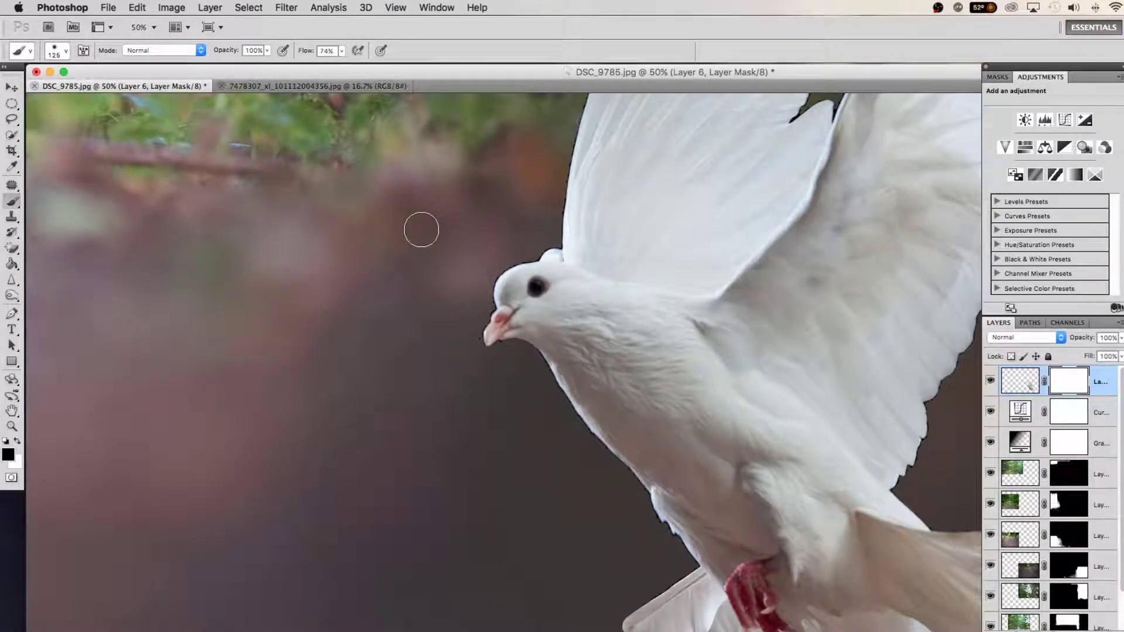
{"action": "key", "text": "Return"}
{"action": "key", "text": "Return"}
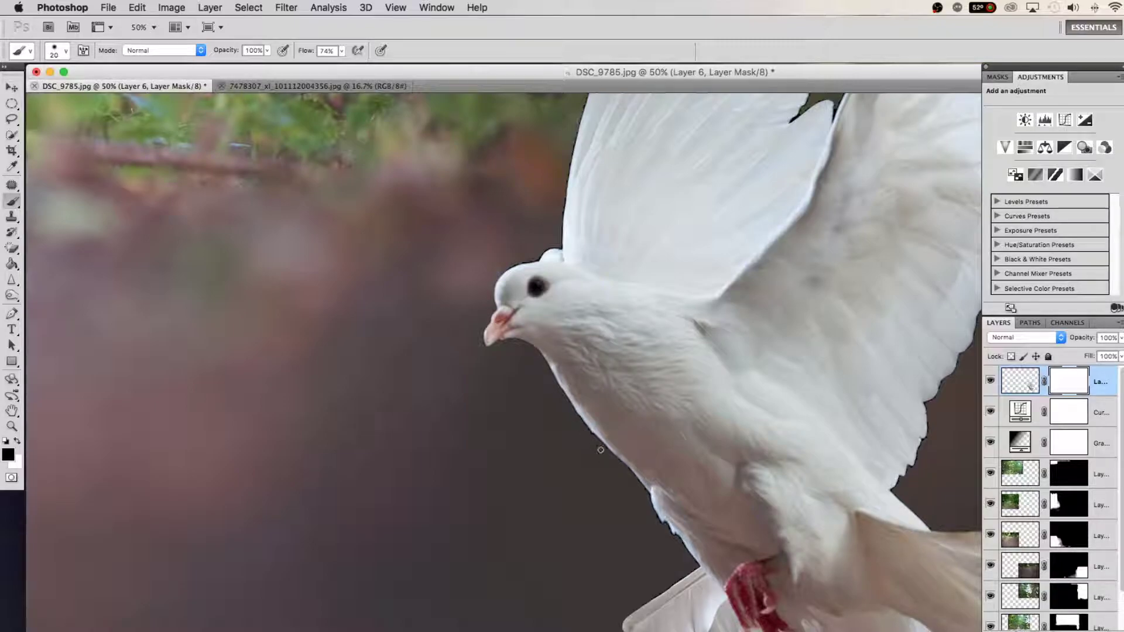
{"action": "scroll", "coordinate": [647, 361], "scroll_direction": "up", "scroll_amount": 3}
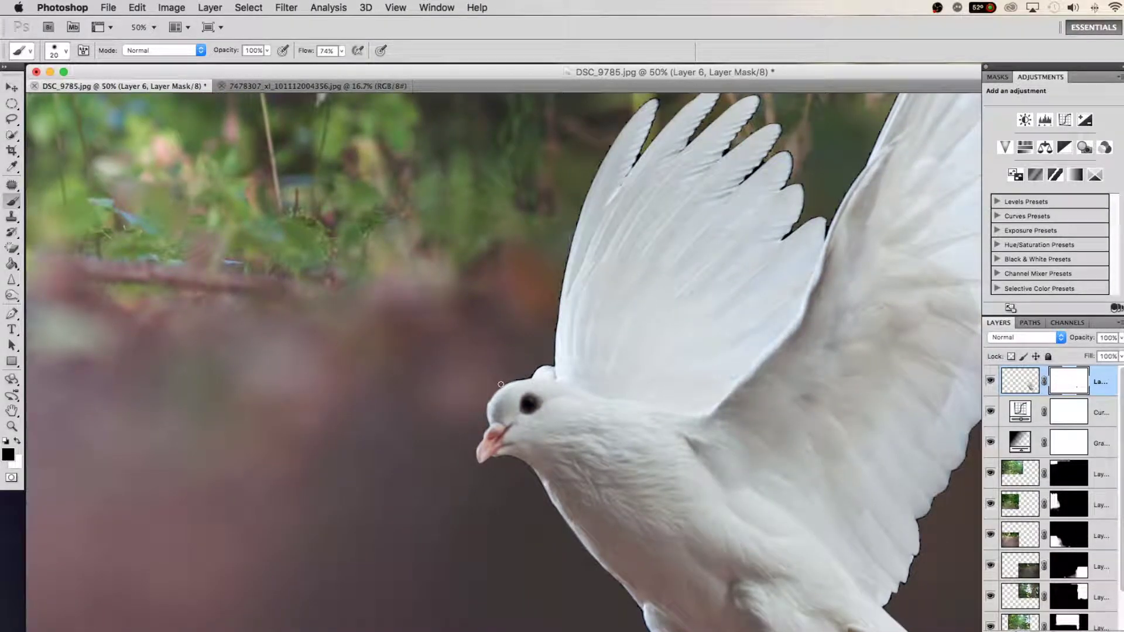
{"action": "key", "text": "bracketleft"}
{"action": "key", "text": "bracketright"}
Step: Zoom in on the dove's upper wing tips, swapping black and white to paint away fringing
{"action": "scroll", "coordinate": [673, 263], "scroll_direction": "up", "scroll_amount": 4}
{"action": "scroll", "coordinate": [673, 263], "scroll_direction": "left", "scroll_amount": 3}
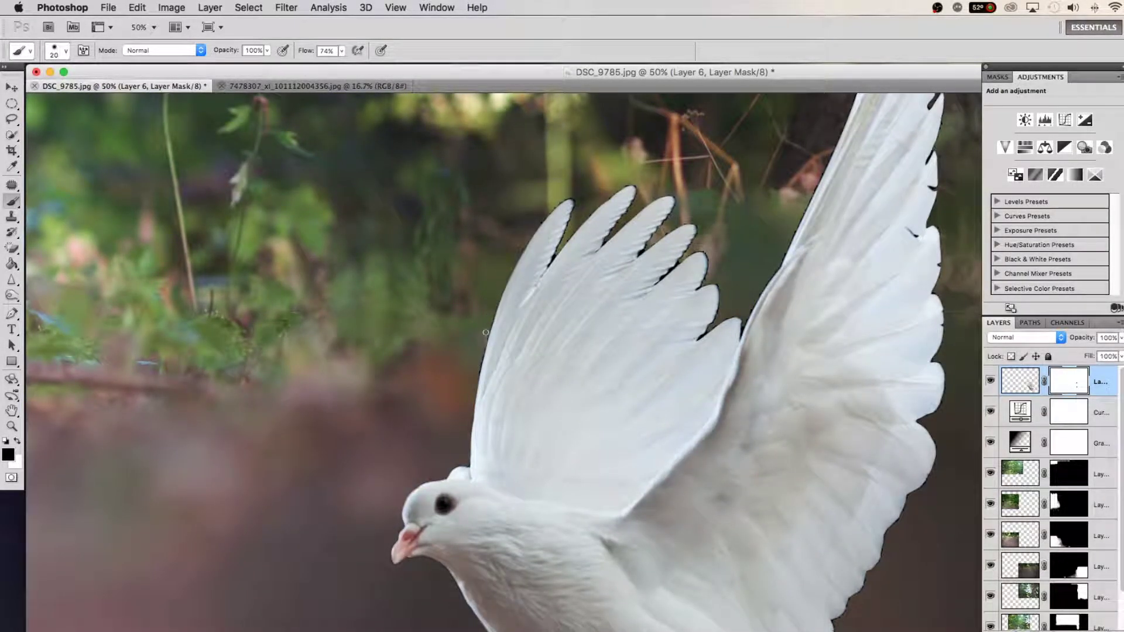
{"action": "key", "text": "bracketleft"}
{"action": "key", "text": "x"}
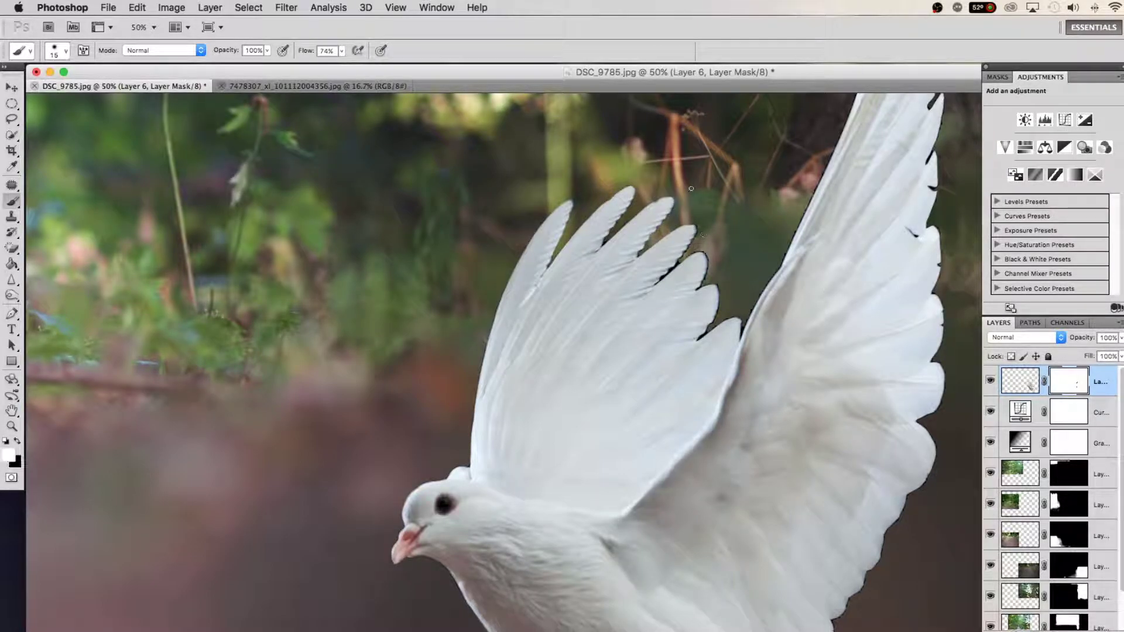
{"action": "key", "text": "x"}
{"action": "key", "text": "ctrl+plus"}
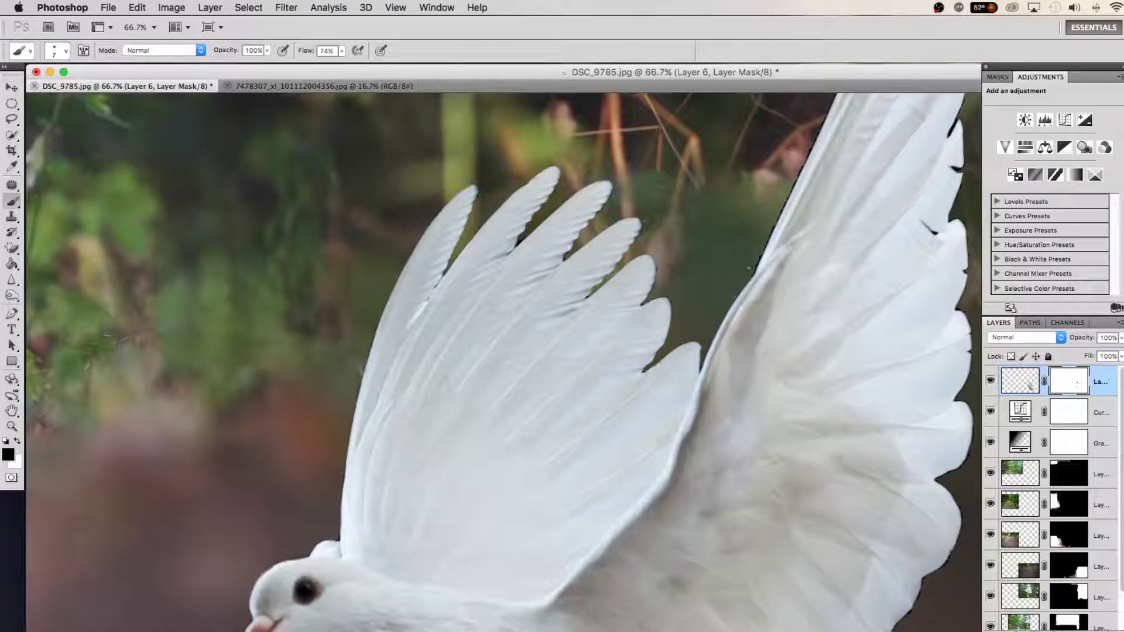
{"action": "left_click_drag", "start_coordinate": [718, 322], "coordinate": [578, 398]}
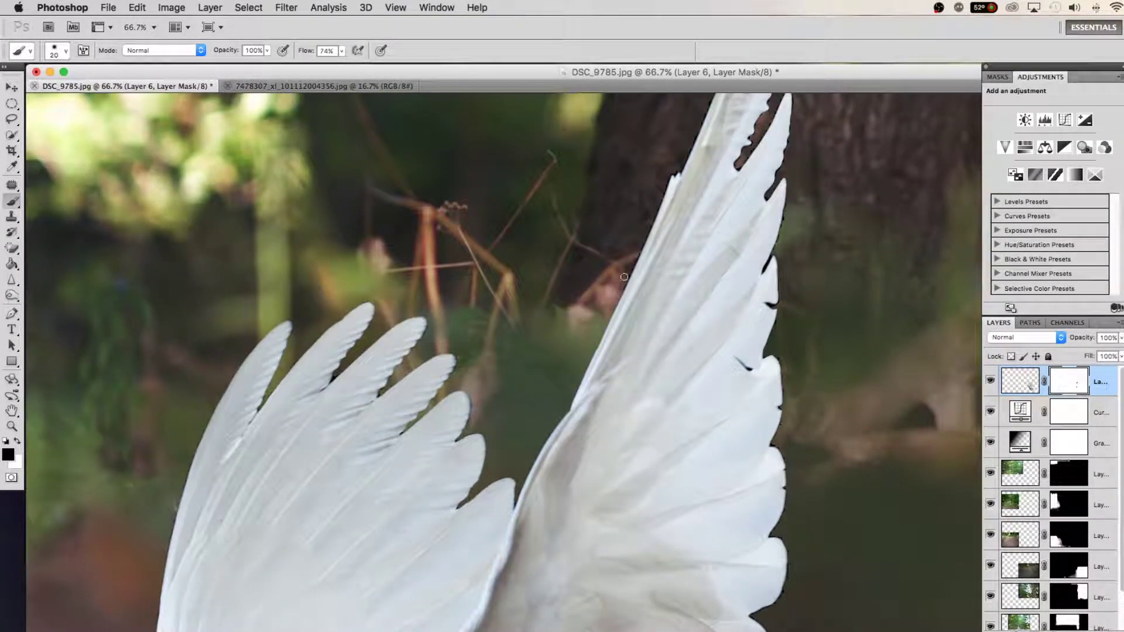
Step: Paint black on the mask along the far wing edge and lower wing edge
{"action": "left_click_drag", "start_coordinate": [783, 177], "coordinate": [559, 394]}
{"action": "key", "text": "bracketleft"}
{"action": "key", "text": "bracketright"}
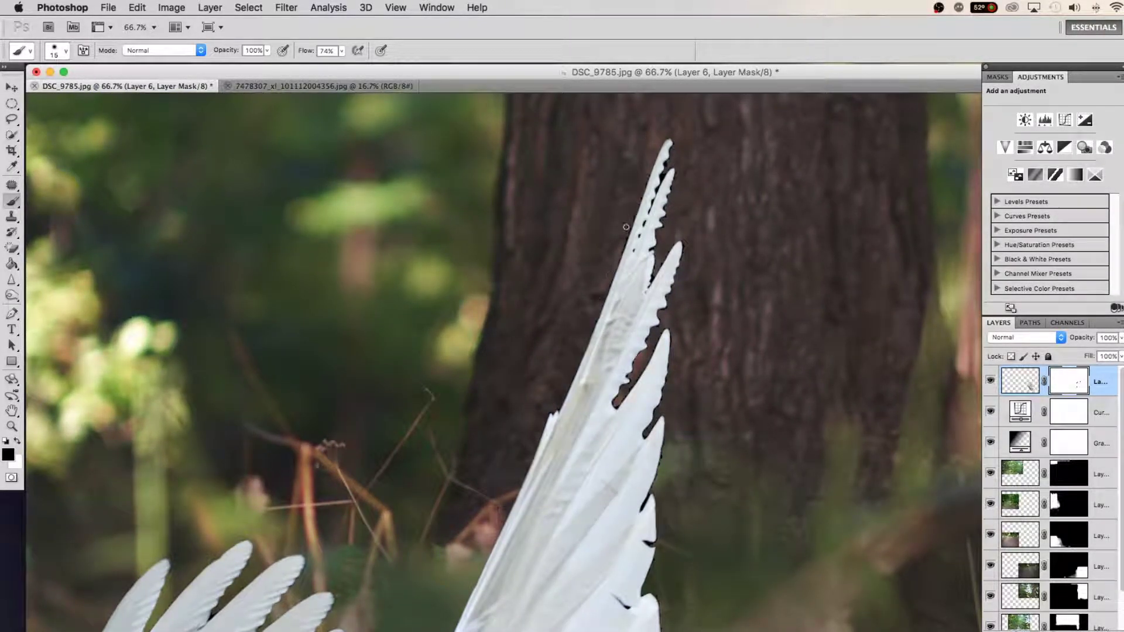
{"action": "key", "text": "bracketleft"}
{"action": "key", "text": "bracketright"}
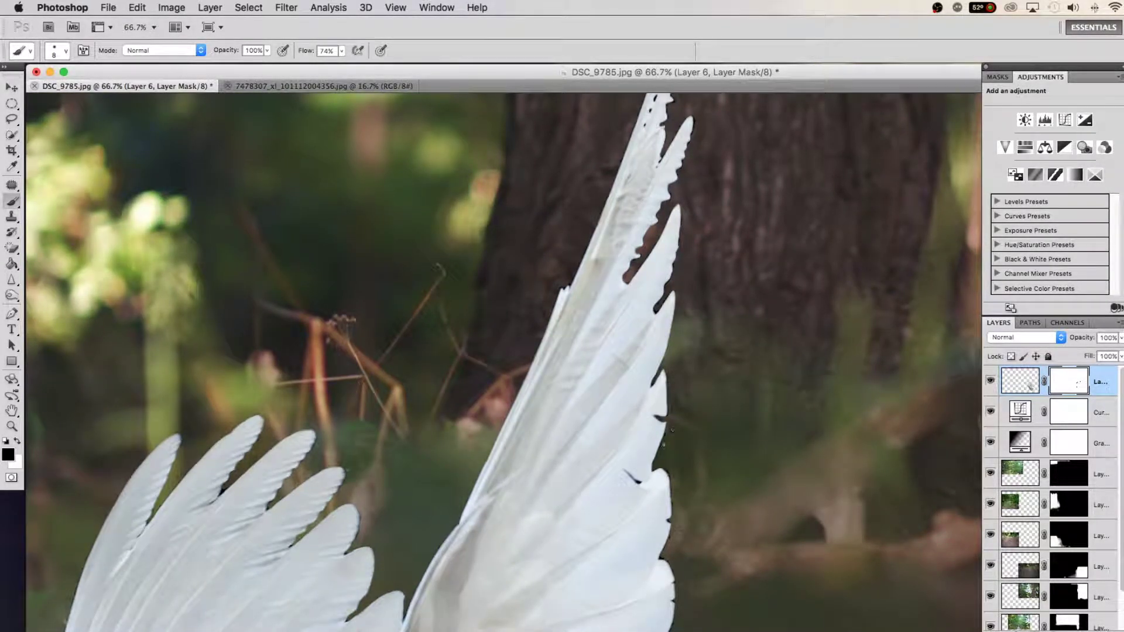
{"action": "scroll", "coordinate": [672, 430], "scroll_direction": "down", "scroll_amount": 5}
{"action": "scroll", "coordinate": [668, 421], "scroll_direction": "down", "scroll_amount": 3}
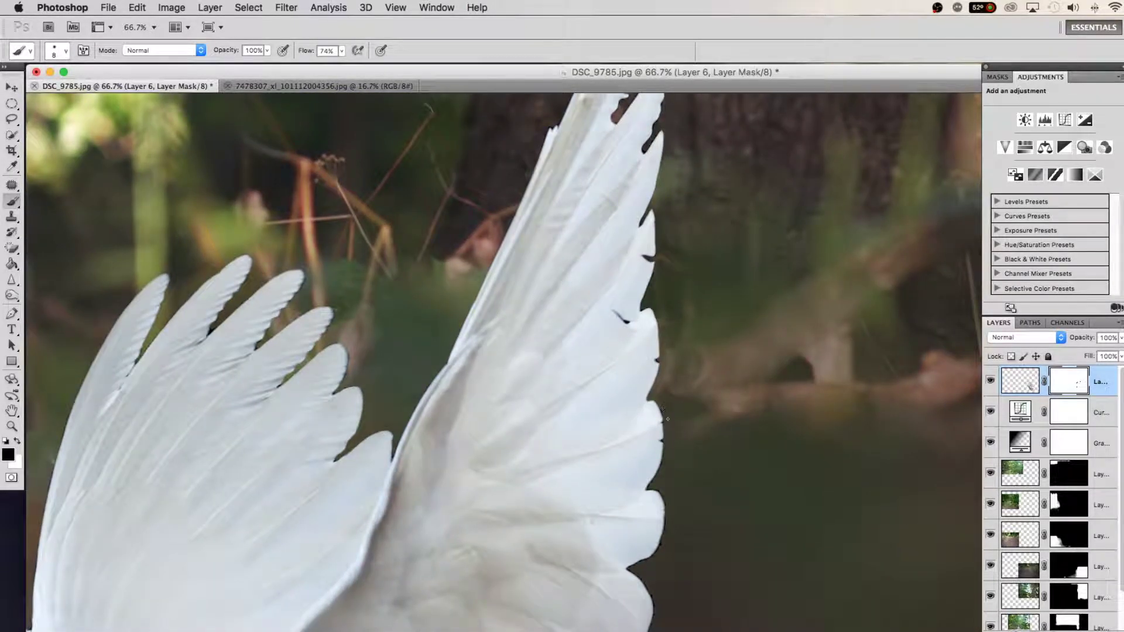
{"action": "scroll", "coordinate": [667, 420], "scroll_direction": "down", "scroll_amount": 3}
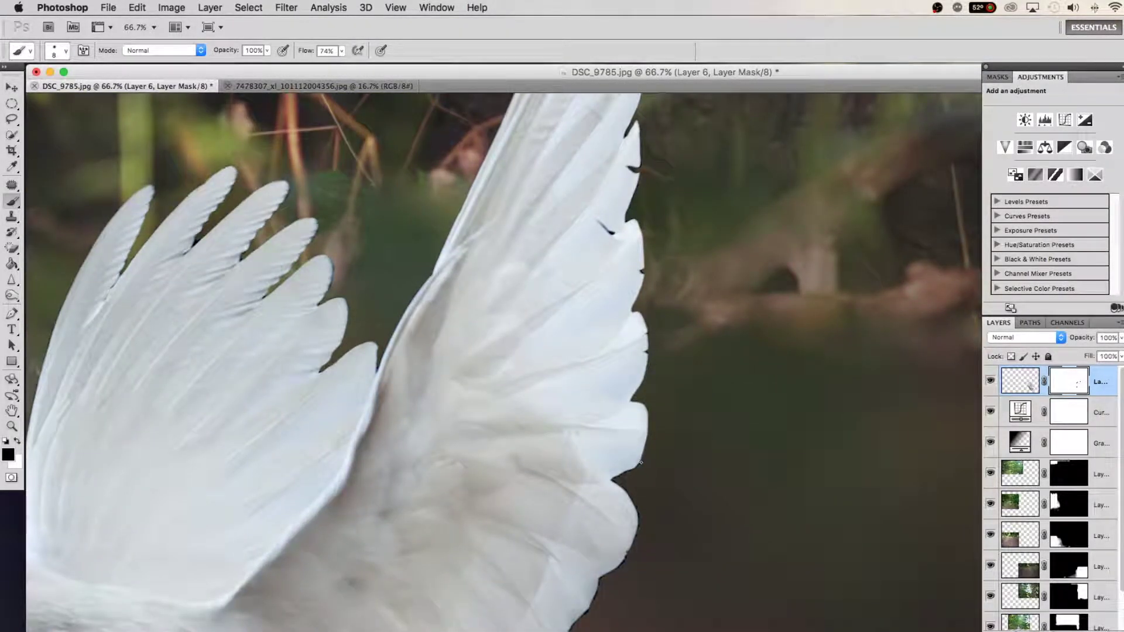
{"action": "scroll", "coordinate": [620, 485], "scroll_direction": "down", "scroll_amount": 5}
{"action": "key", "text": "bracketright"}
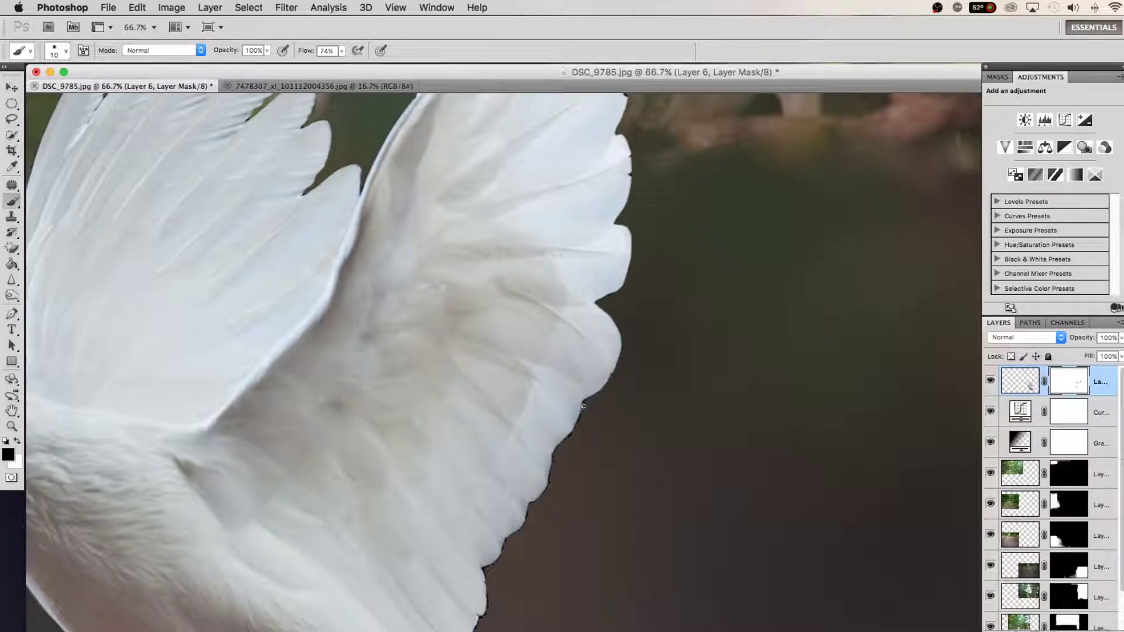
{"action": "scroll", "coordinate": [580, 410], "scroll_direction": "down", "scroll_amount": 4}
{"action": "key", "text": "bracketright"}
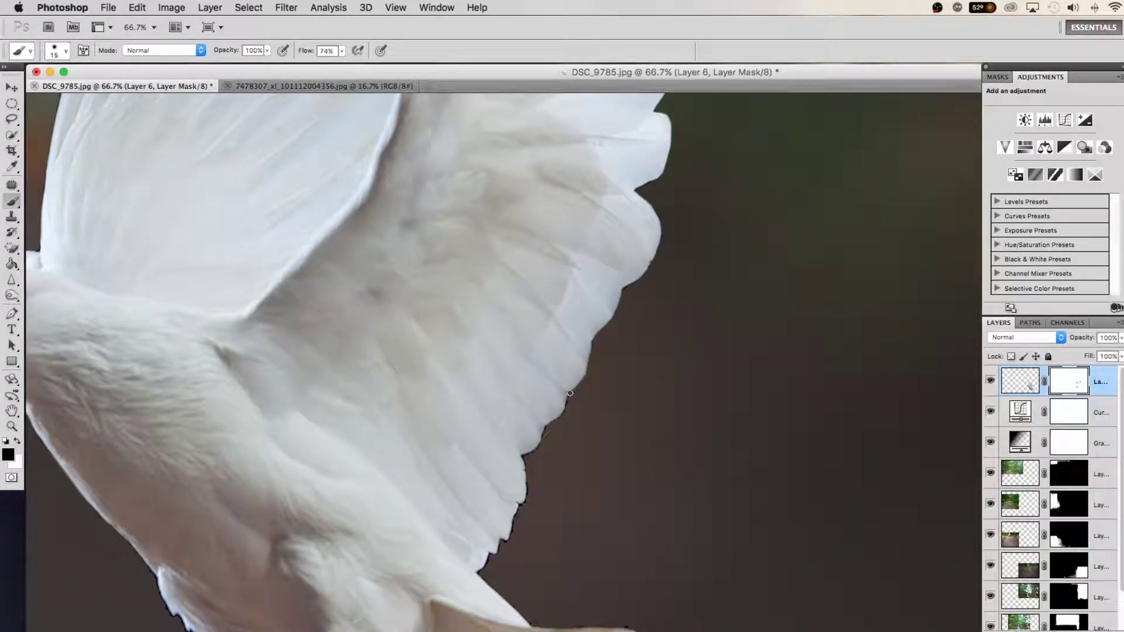
{"action": "left_click_drag", "start_coordinate": [569, 392], "coordinate": [563, 414]}
{"action": "scroll", "coordinate": [544, 469], "scroll_direction": "down", "scroll_amount": 3}
{"action": "scroll", "coordinate": [557, 459], "scroll_direction": "down", "scroll_amount": 1}
{"action": "key", "text": "bracketleft"}
{"action": "left_click_drag", "start_coordinate": [493, 466], "coordinate": [481, 483]}
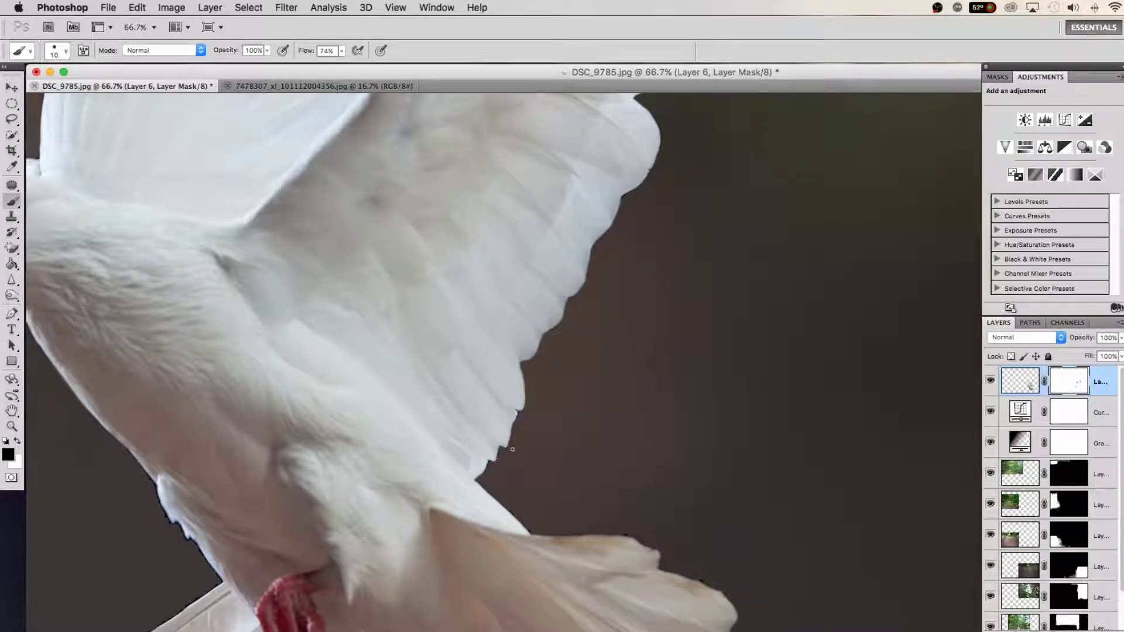
Step: Mask away the dark fringe along the dove's body edge and tail feathers
{"action": "scroll", "coordinate": [610, 531], "scroll_direction": "down", "scroll_amount": 3}
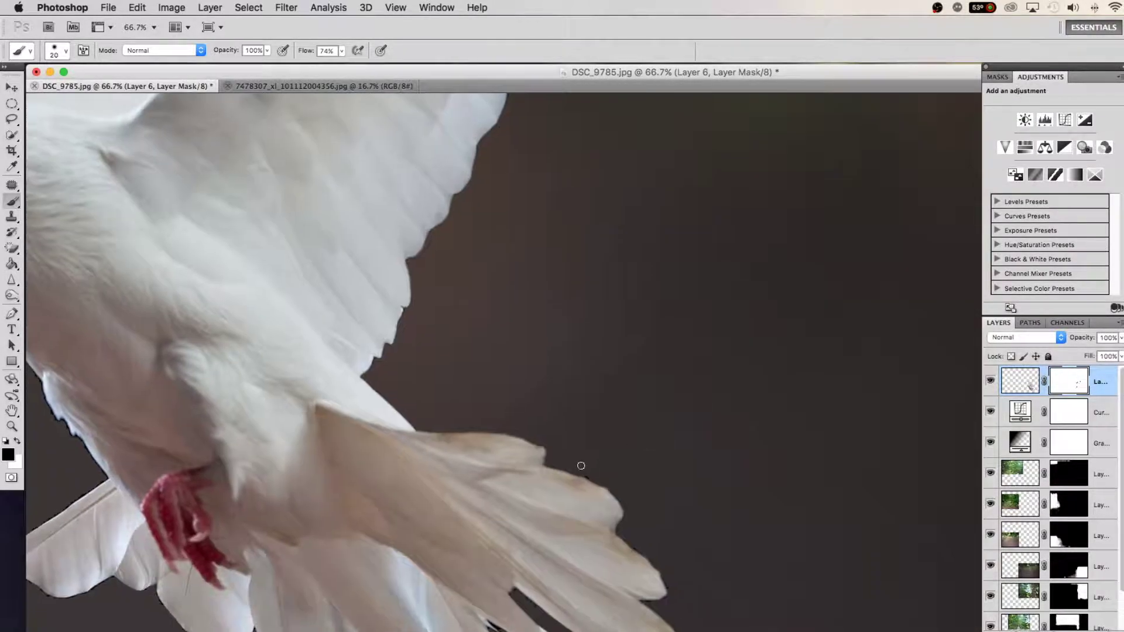
{"action": "scroll", "coordinate": [584, 464], "scroll_direction": "left", "scroll_amount": 10}
{"action": "scroll", "coordinate": [584, 465], "scroll_direction": "down", "scroll_amount": 5}
{"action": "scroll", "coordinate": [657, 404], "scroll_direction": "right", "scroll_amount": 4}
{"action": "scroll", "coordinate": [657, 403], "scroll_direction": "up", "scroll_amount": 2}
{"action": "scroll", "coordinate": [457, 306], "scroll_direction": "up", "scroll_amount": 2}
{"action": "scroll", "coordinate": [457, 306], "scroll_direction": "up", "scroll_amount": 4}
{"action": "key", "text": "bracketleft"}
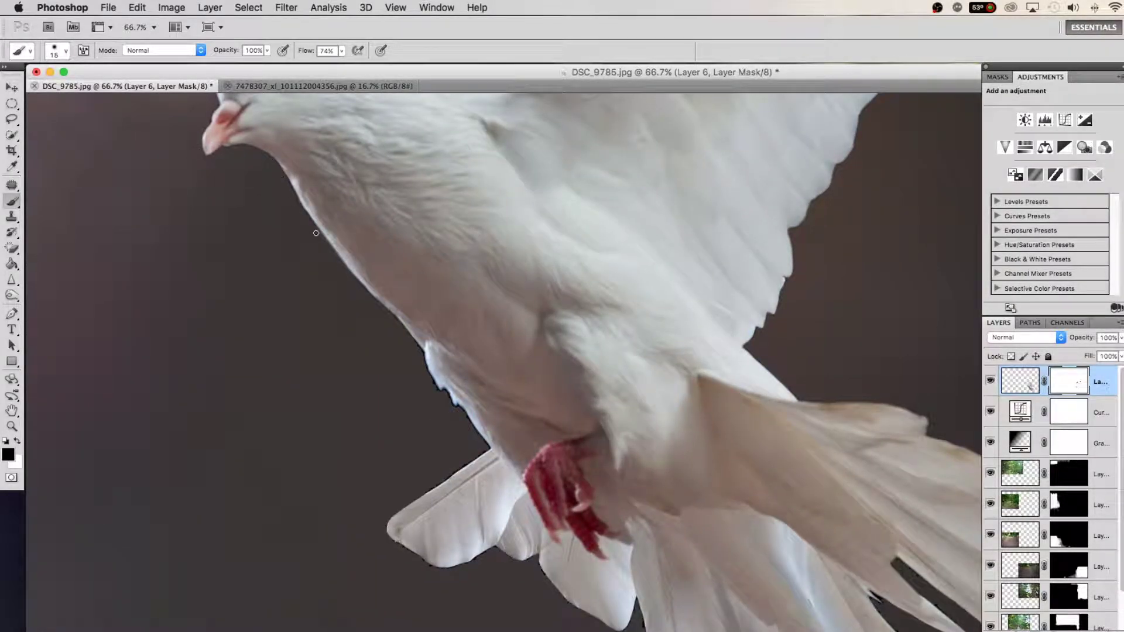
{"action": "left_click_drag", "start_coordinate": [431, 384], "coordinate": [426, 364]}
{"action": "scroll", "coordinate": [572, 407], "scroll_direction": "down", "scroll_amount": 5}
{"action": "scroll", "coordinate": [517, 372], "scroll_direction": "down", "scroll_amount": 2}
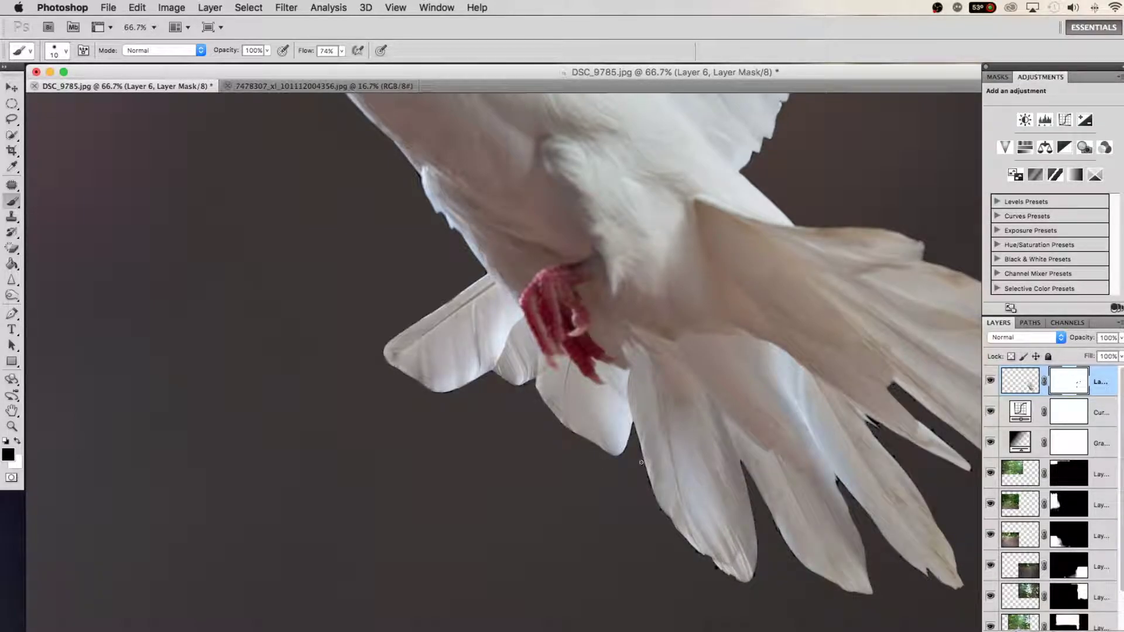
{"action": "left_click_drag", "start_coordinate": [657, 506], "coordinate": [533, 395]}
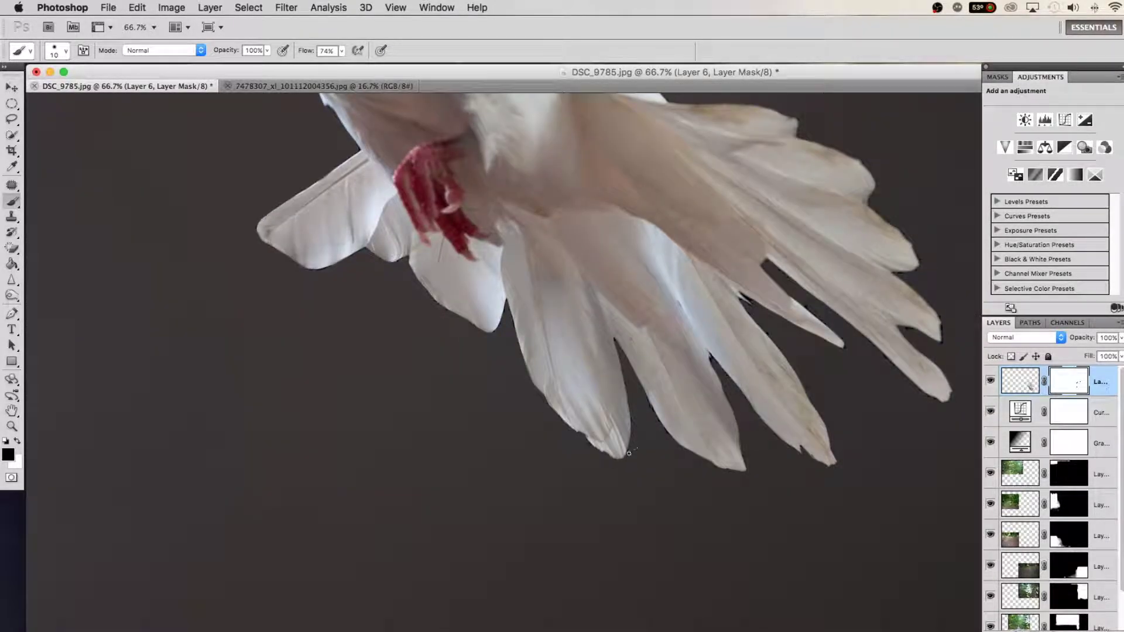
{"action": "key", "text": "bracketleft"}
{"action": "key", "text": "bracketright"}
{"action": "mouse_move", "coordinate": [849, 345]}
{"action": "left_mouse_down"}
{"action": "mouse_move", "coordinate": [757, 426]}
{"action": "mouse_move", "coordinate": [784, 436]}
{"action": "left_mouse_up"}
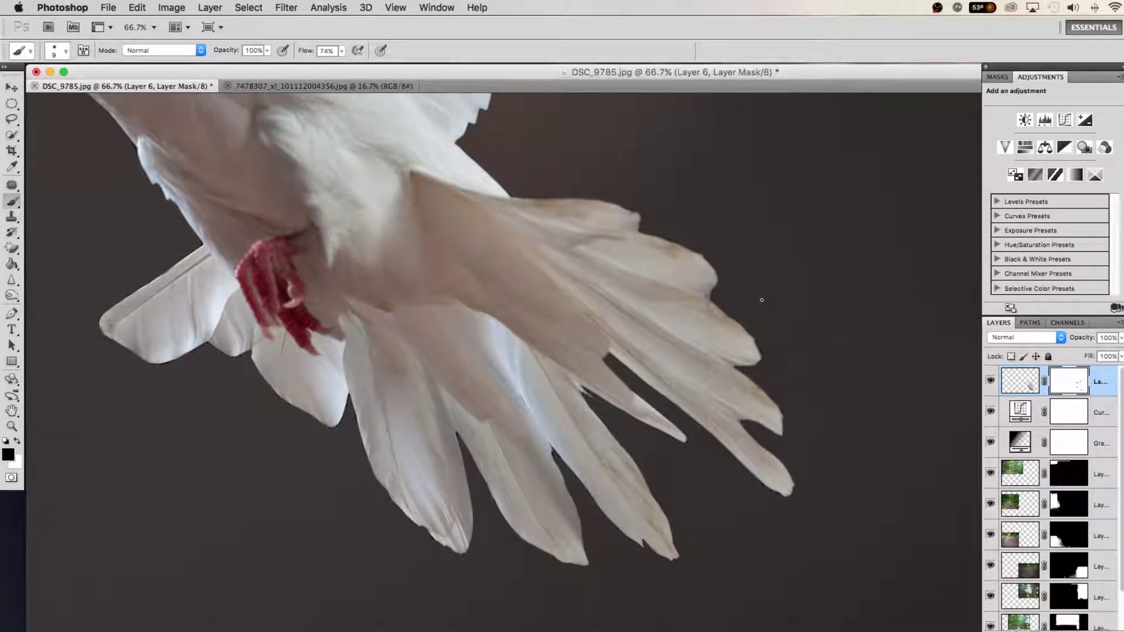
{"action": "scroll", "coordinate": [761, 300], "scroll_direction": "up", "scroll_amount": 5}
Step: Free Transform the dove to about half size and move it up into the trees
{"action": "key", "text": "super+minus"}
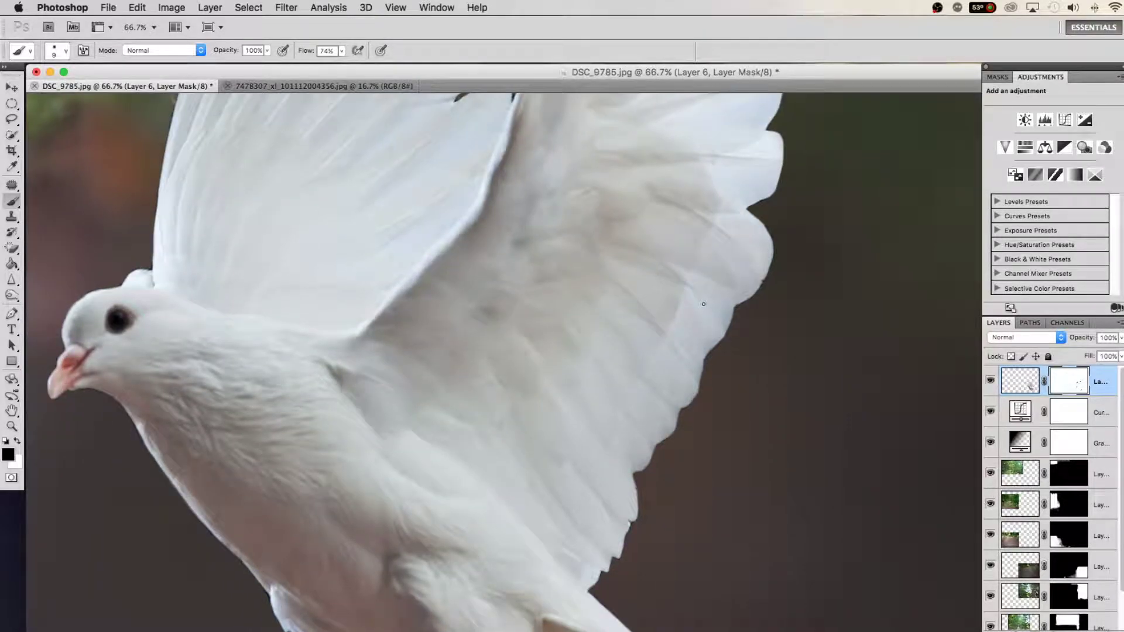
{"action": "key", "text": "super+minus"}
{"action": "key", "text": "super+minus"}
{"action": "key", "text": "super+minus"}
{"action": "key", "text": "super+minus"}
{"action": "left_click", "coordinate": [137, 7]}
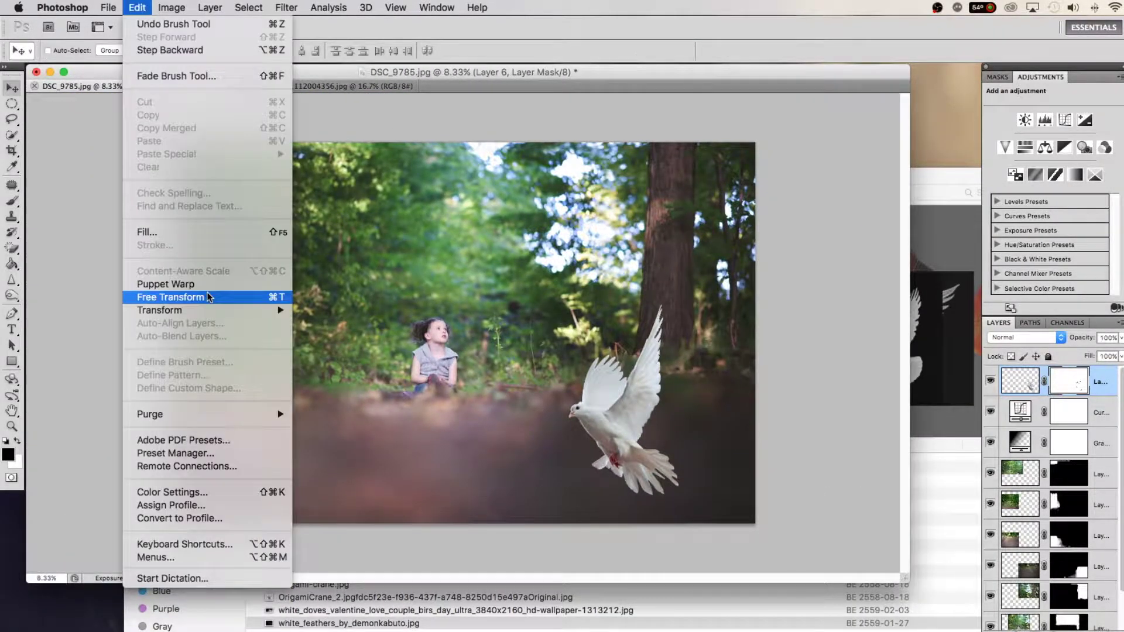
{"action": "left_click", "coordinate": [176, 296]}
{"action": "left_click_drag", "start_coordinate": [568, 304], "coordinate": [623, 397]}
{"action": "mouse_move", "coordinate": [627, 413]}
{"action": "left_mouse_down"}
{"action": "mouse_move", "coordinate": [503, 198]}
{"action": "mouse_move", "coordinate": [495, 211]}
{"action": "left_mouse_up"}
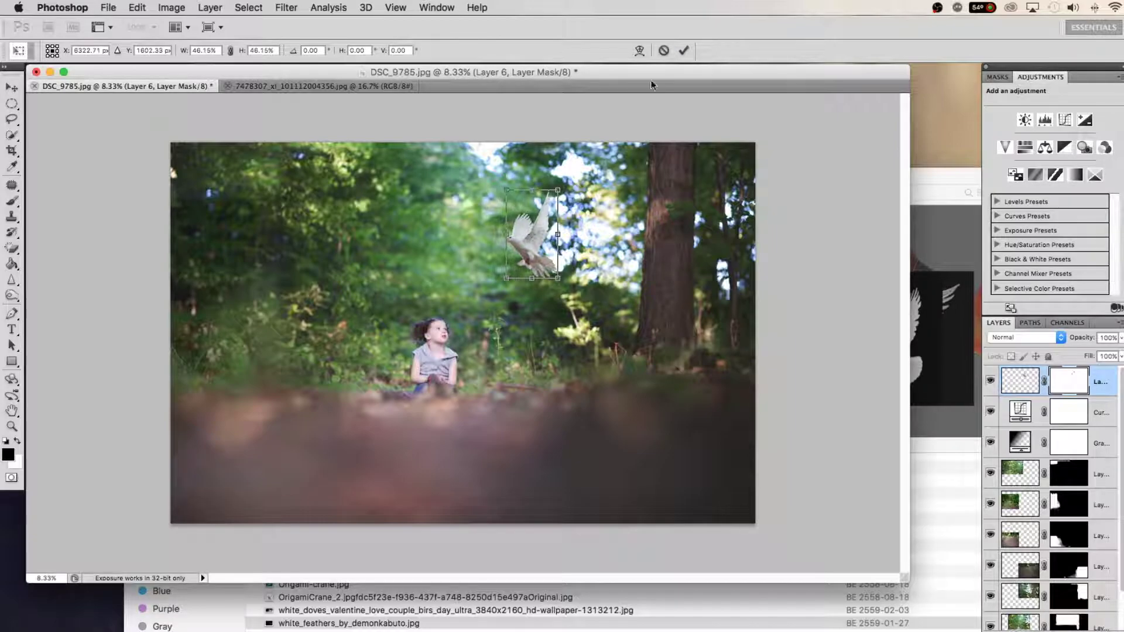
{"action": "key", "text": "Return"}
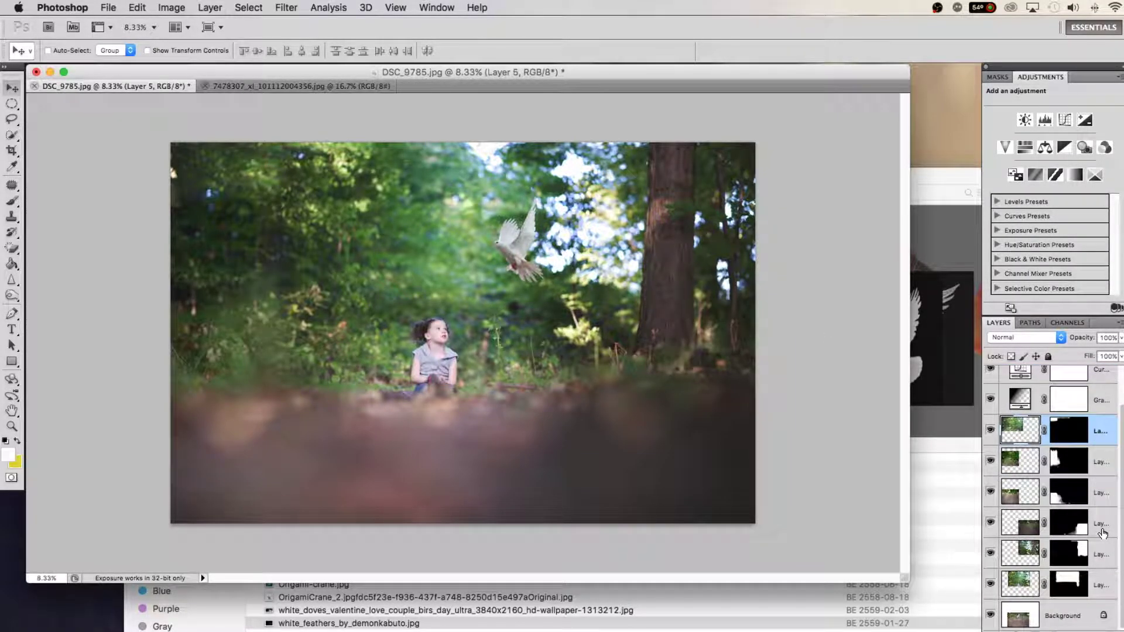
Step: Drag the white-dove-flight photo into the composite as a new layer
{"action": "left_click", "coordinate": [852, 290]}
{"action": "left_click", "coordinate": [878, 340]}
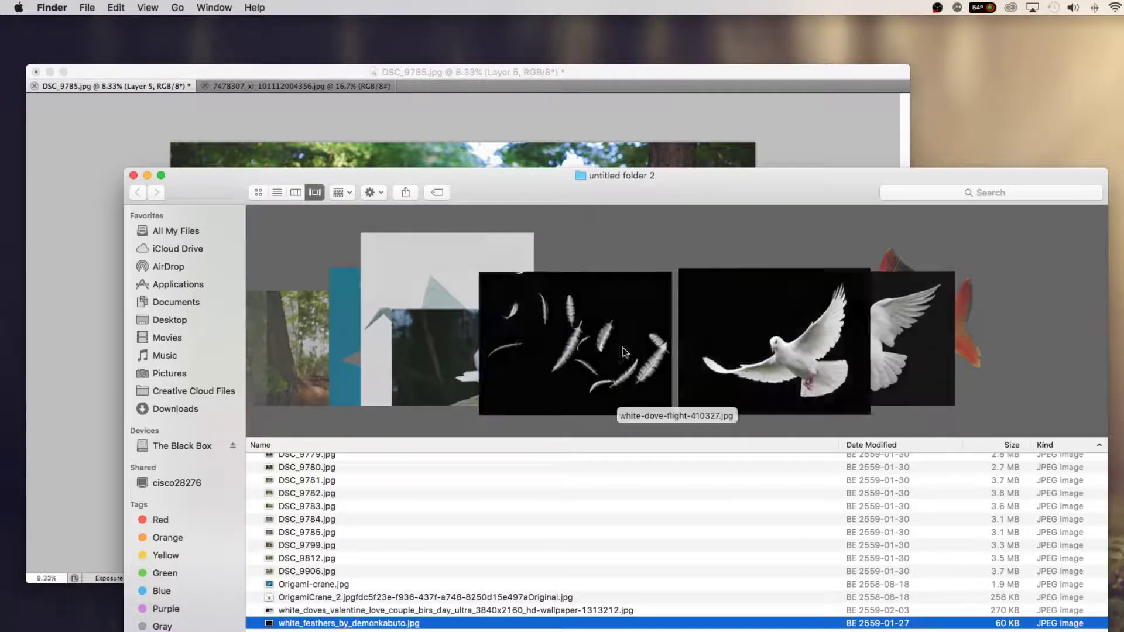
{"action": "left_click_drag", "start_coordinate": [866, 328], "coordinate": [125, 75]}
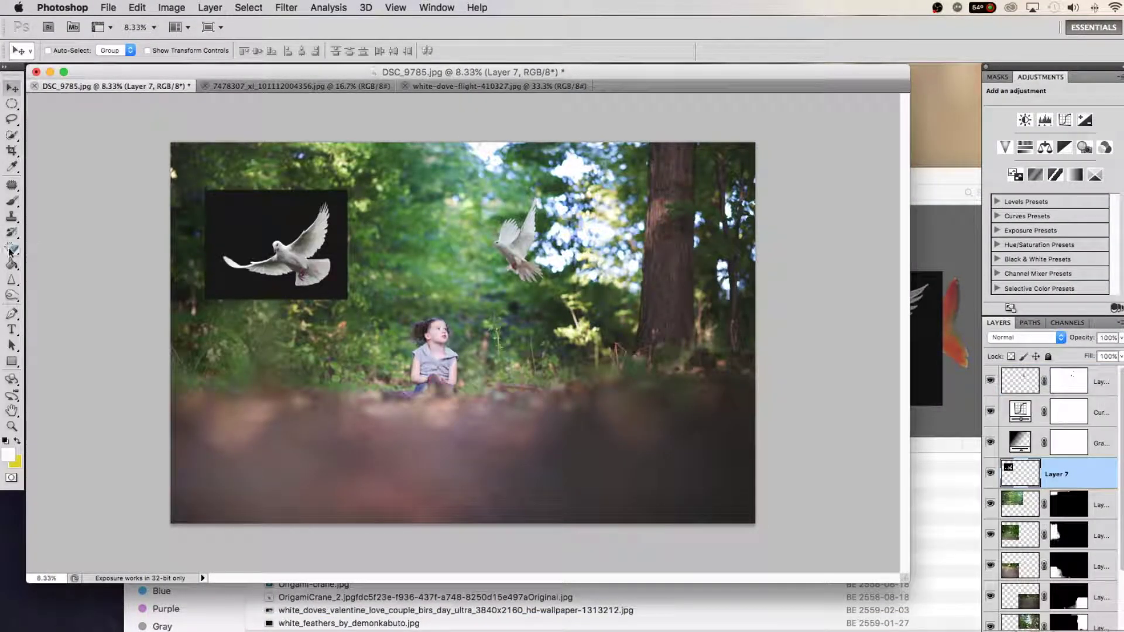
Step: Free Transform the second dove down to about two-thirds size
{"action": "left_click", "coordinate": [131, 7]}
{"action": "left_click", "coordinate": [152, 229]}
{"action": "left_click_drag", "start_coordinate": [221, 200], "coordinate": [271, 231]}
{"action": "left_click", "coordinate": [684, 50]}
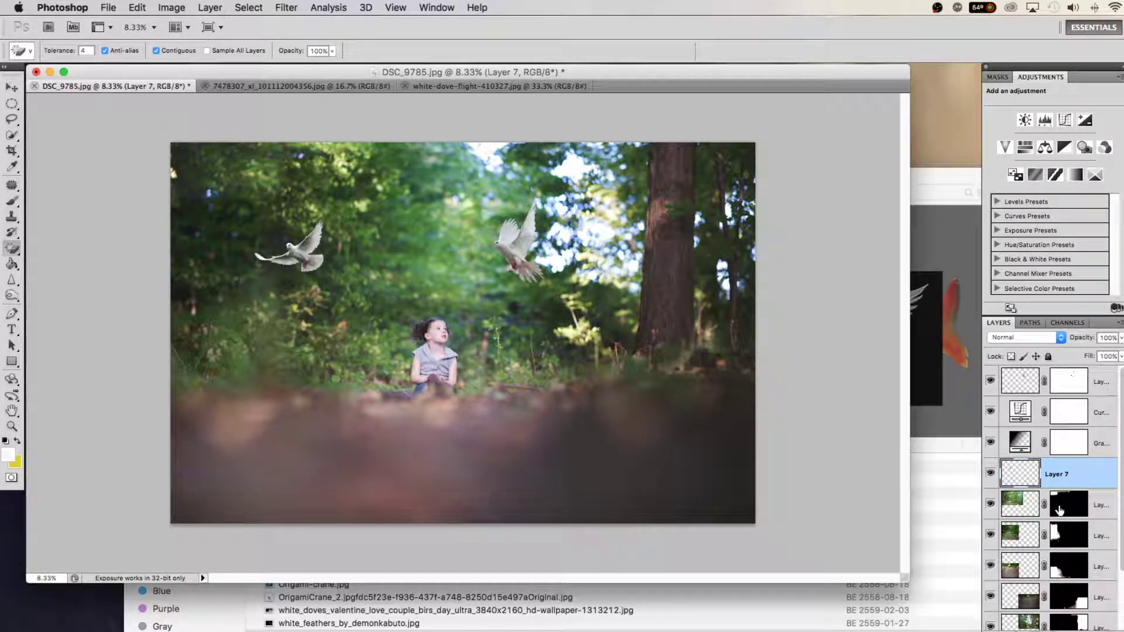
Step: Move the first dove to the left and the second to the upper right, tilting it slightly
{"action": "left_click", "coordinate": [1020, 381]}
{"action": "key", "text": "v"}
{"action": "left_click_drag", "start_coordinate": [518, 240], "coordinate": [293, 307]}
{"action": "left_click", "coordinate": [1054, 474]}
{"action": "left_click_drag", "start_coordinate": [368, 297], "coordinate": [607, 302]}
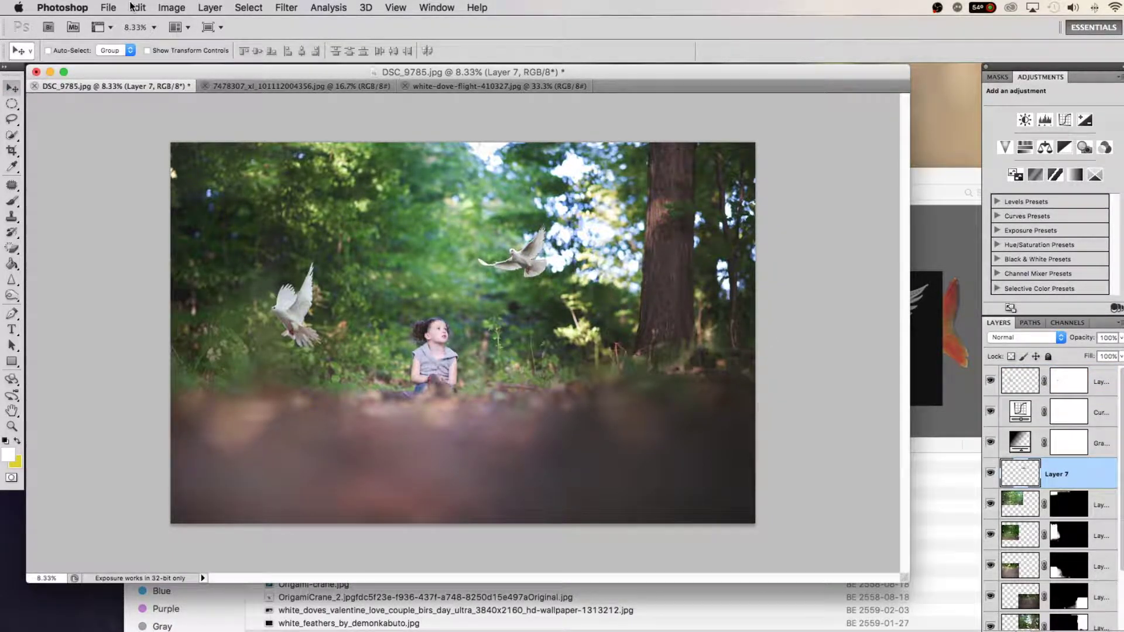
{"action": "key", "text": "ctrl+t"}
{"action": "left_click_drag", "start_coordinate": [602, 99], "coordinate": [616, 107]}
{"action": "key", "text": "Return"}
Step: Flip the left dove (Layer 6) horizontally and shift it up and right
{"action": "left_click", "coordinate": [1019, 381]}
{"action": "left_click", "coordinate": [137, 8]}
{"action": "left_click", "coordinate": [328, 475]}
{"action": "left_click_drag", "start_coordinate": [367, 294], "coordinate": [408, 238]}
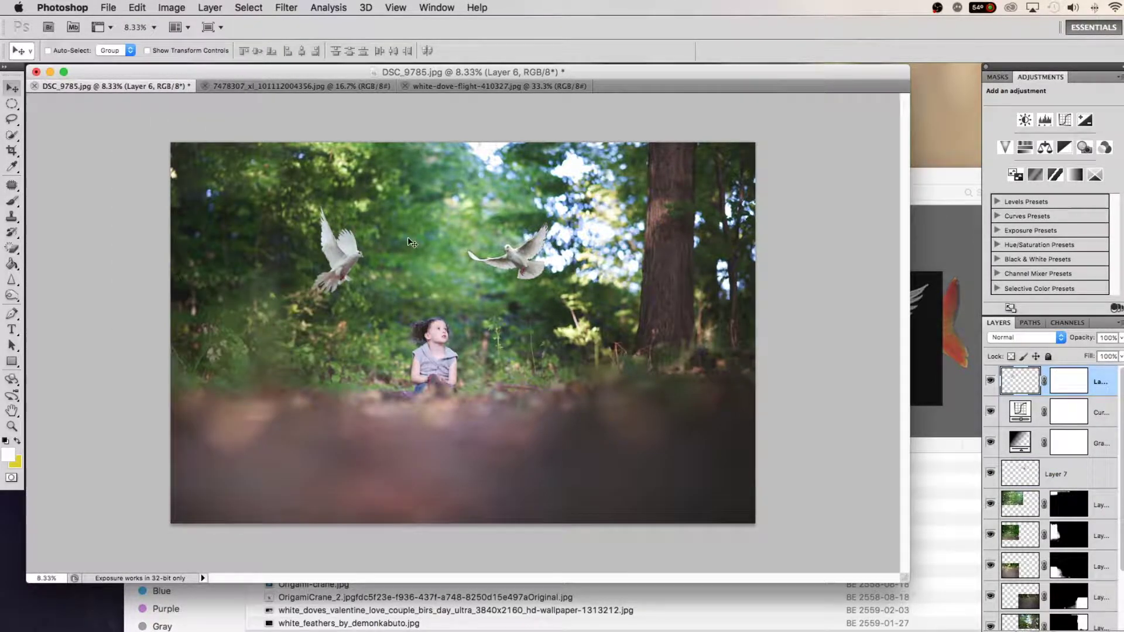
Step: Add a Levels adjustment layer and show its settings
{"action": "left_click", "coordinate": [1101, 505]}
{"action": "left_click", "coordinate": [1089, 622]}
{"action": "left_click", "coordinate": [1054, 465]}
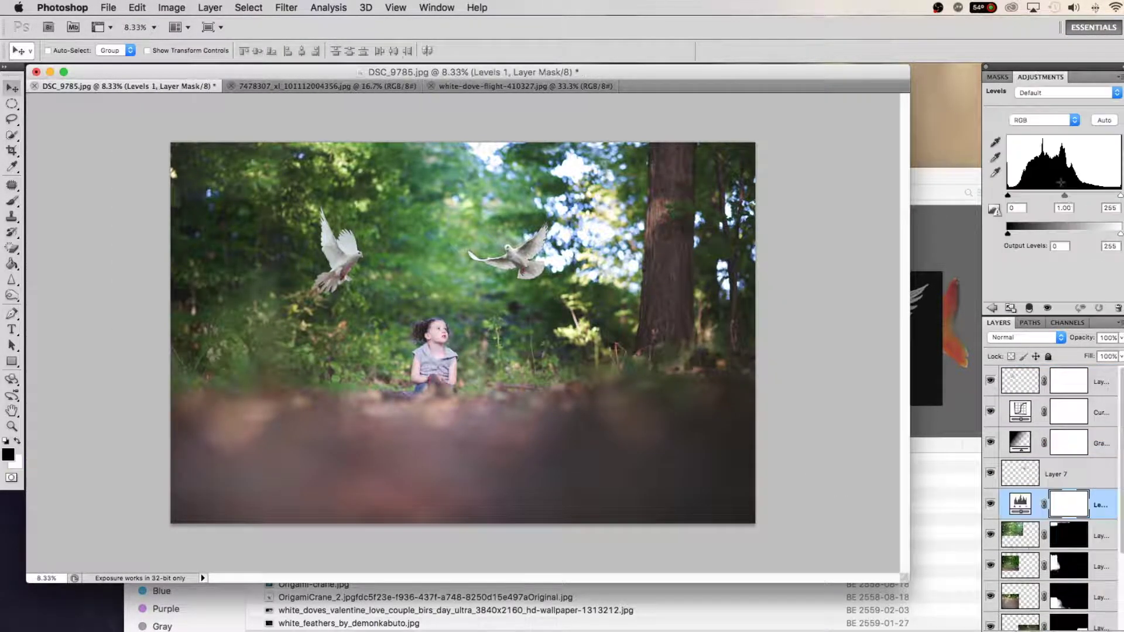
Step: Set Levels output white to 8 and load a huge soft brush for its mask
{"action": "left_click_drag", "start_coordinate": [1120, 234], "coordinate": [1023, 236]}
{"action": "left_click", "coordinate": [12, 201]}
{"action": "left_click", "coordinate": [56, 50]}
{"action": "key", "text": "Return"}
{"action": "key", "text": "bracketright"}
{"action": "key", "text": "bracketright"}
{"action": "key", "text": "bracketright"}
Step: Paint the Levels mask so the girl, doves and central foliage stay bright
{"action": "left_click_drag", "start_coordinate": [427, 343], "coordinate": [369, 394]}
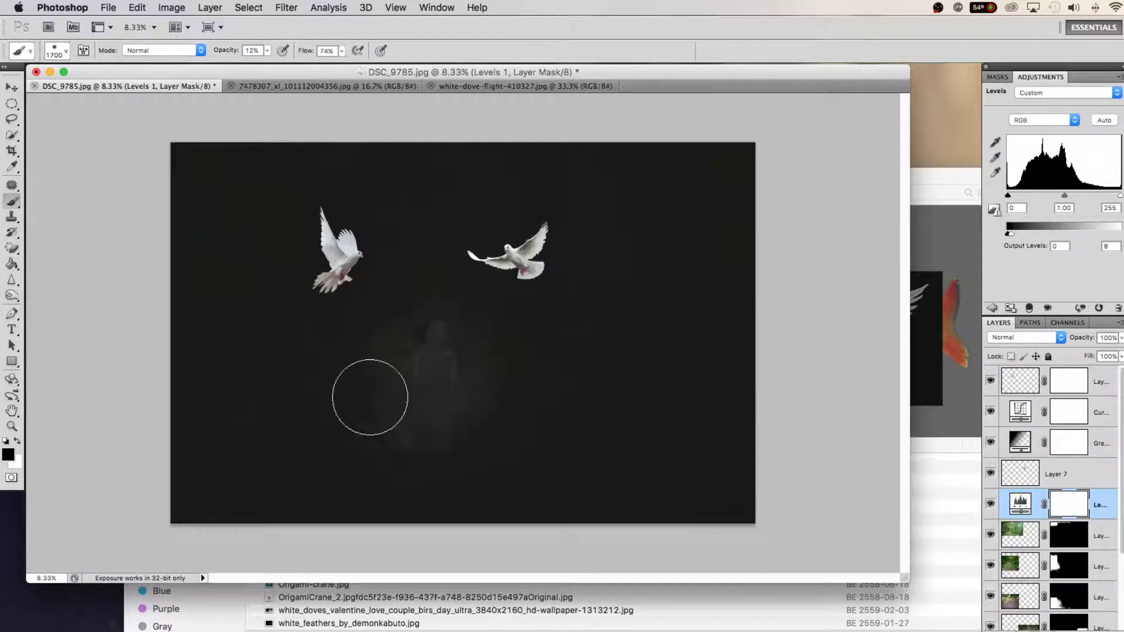
{"action": "left_click_drag", "start_coordinate": [489, 488], "coordinate": [657, 381]}
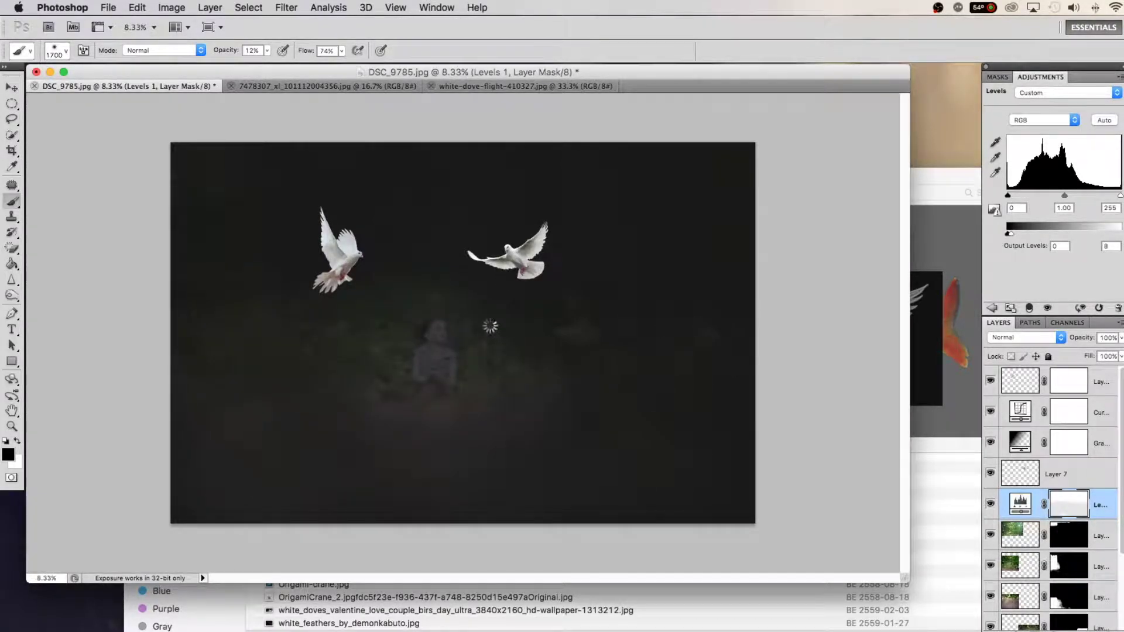
{"action": "left_click_drag", "start_coordinate": [706, 412], "coordinate": [479, 441]}
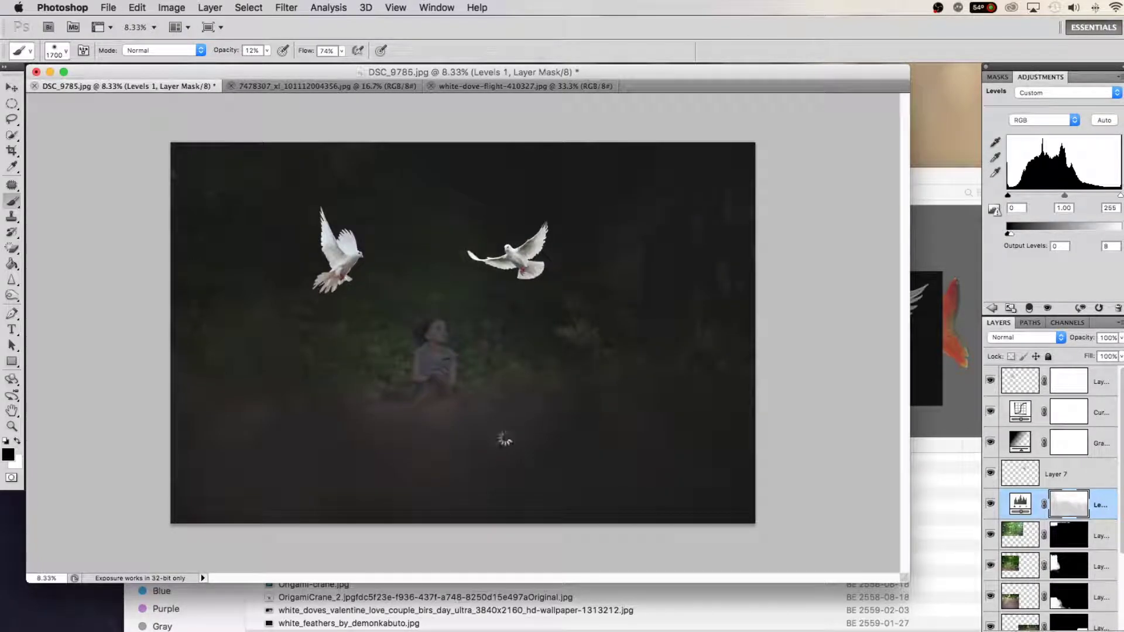
{"action": "left_click_drag", "start_coordinate": [466, 442], "coordinate": [310, 328]}
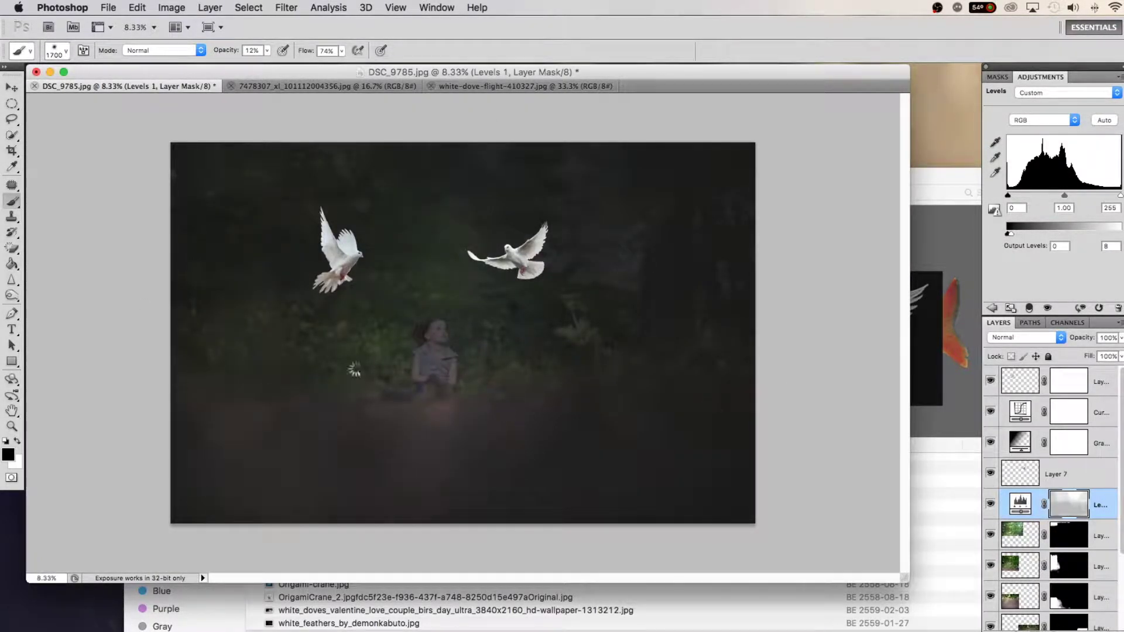
{"action": "left_click_drag", "start_coordinate": [205, 364], "coordinate": [732, 376]}
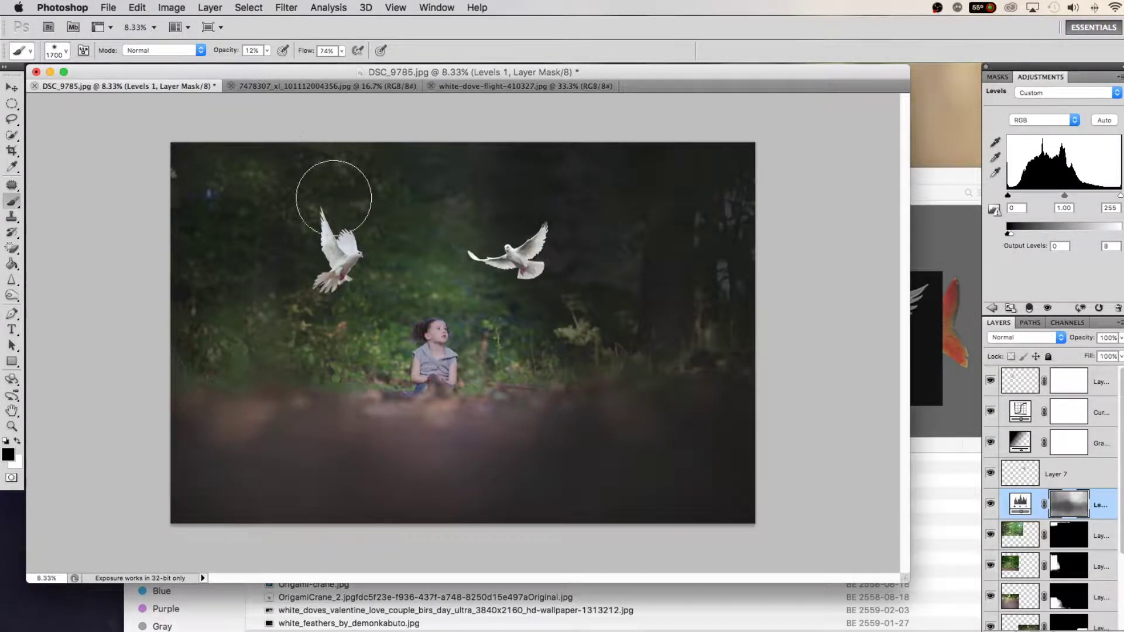
{"action": "left_click_drag", "start_coordinate": [426, 490], "coordinate": [209, 487]}
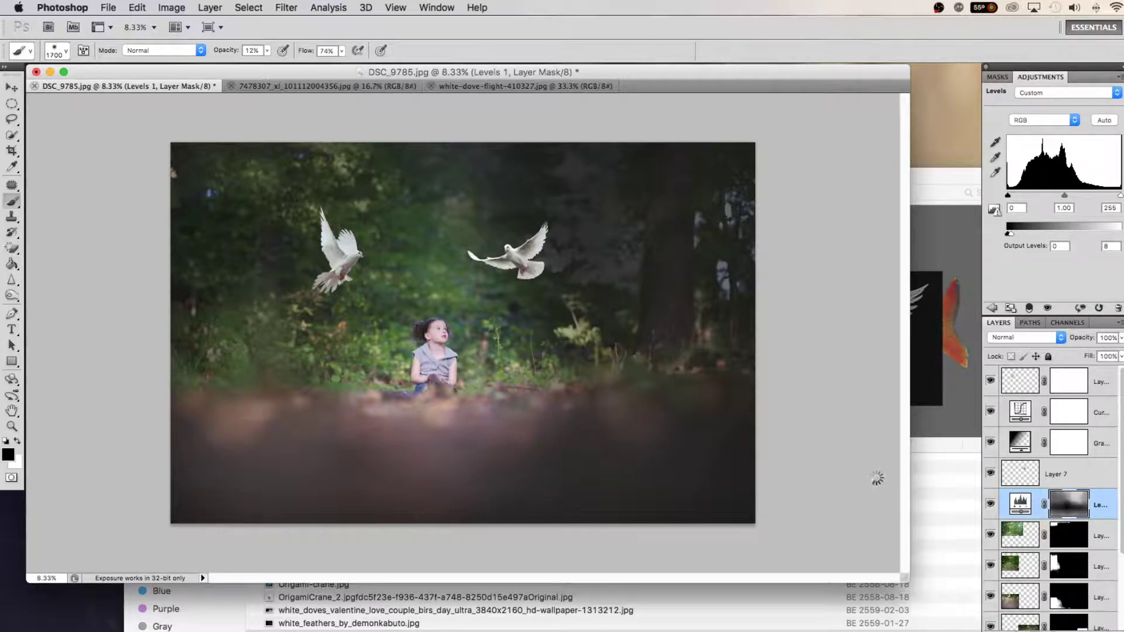
{"action": "left_click", "coordinate": [1100, 536]}
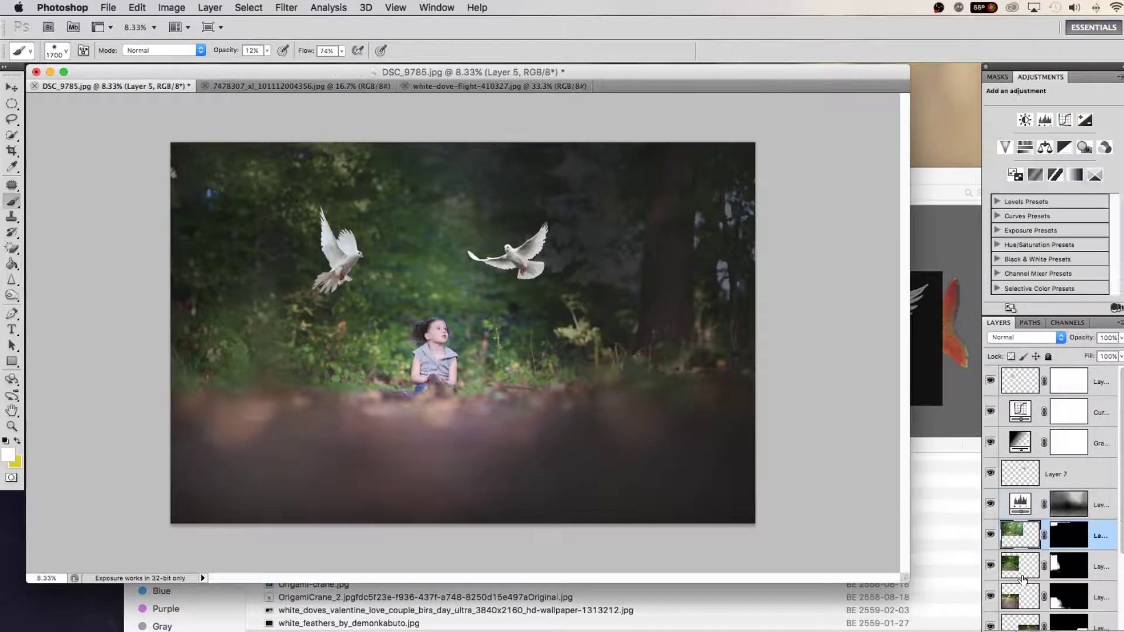
Step: Add a layer mask to Background copy and paint black over the upper-left tree and around the girl
{"action": "scroll", "coordinate": [1100, 468], "scroll_direction": "down", "scroll_amount": 3}
{"action": "right_click", "coordinate": [1104, 431]}
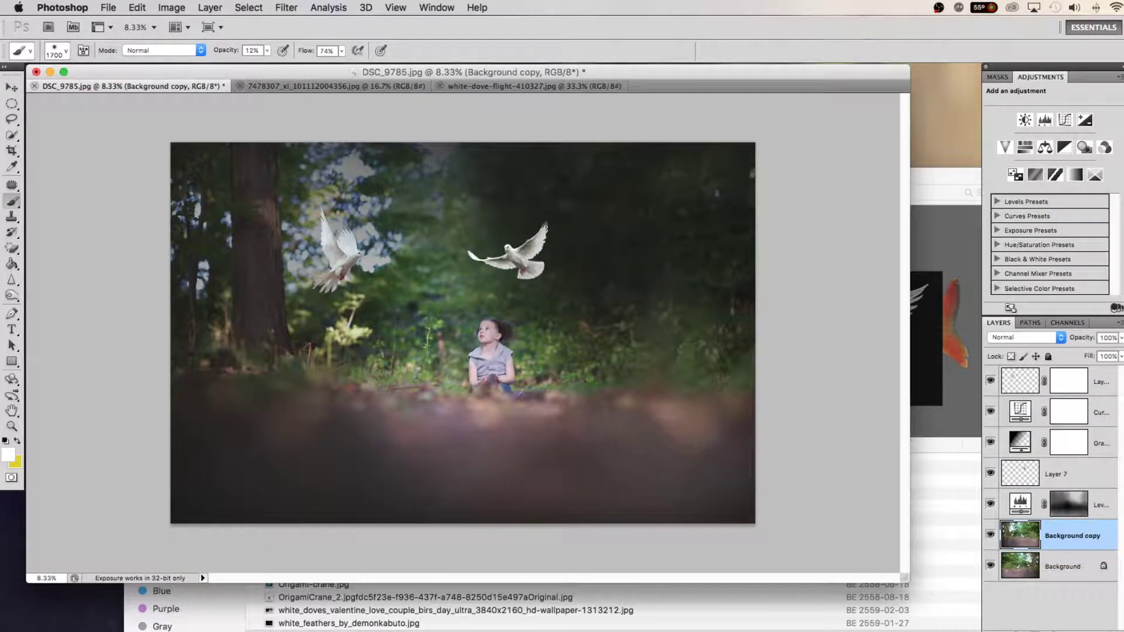
{"action": "left_click", "coordinate": [1034, 631]}
{"action": "key", "text": "d"}
{"action": "left_click_drag", "start_coordinate": [226, 50], "coordinate": [275, 64]}
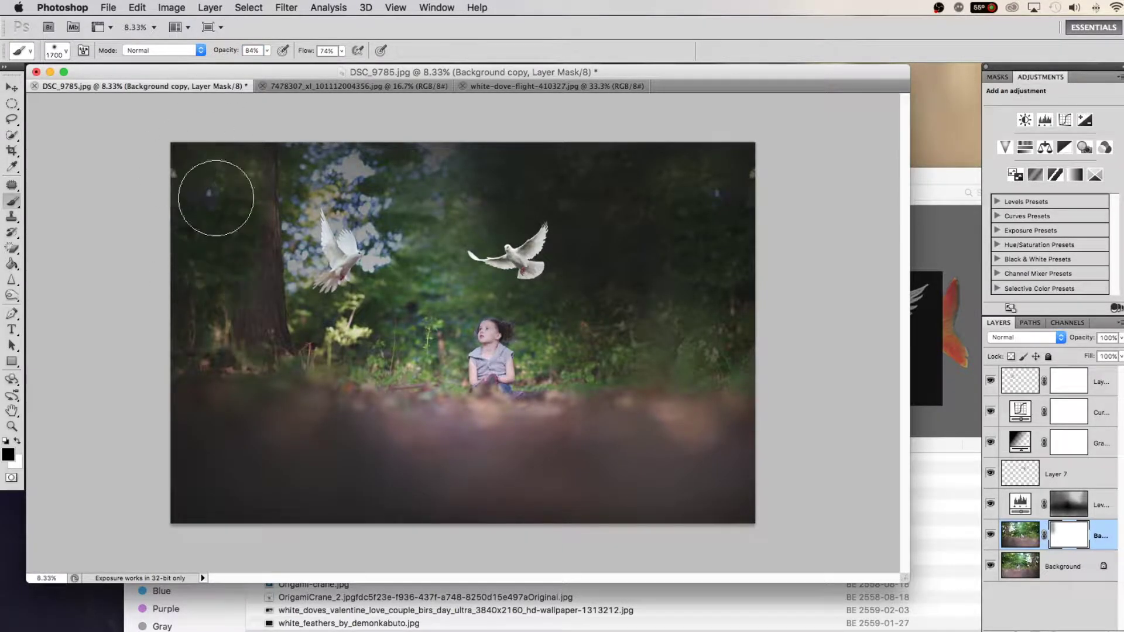
{"action": "mouse_move", "coordinate": [293, 187]}
{"action": "left_mouse_down"}
{"action": "mouse_move", "coordinate": [245, 235]}
{"action": "mouse_move", "coordinate": [384, 320]}
{"action": "left_mouse_up"}
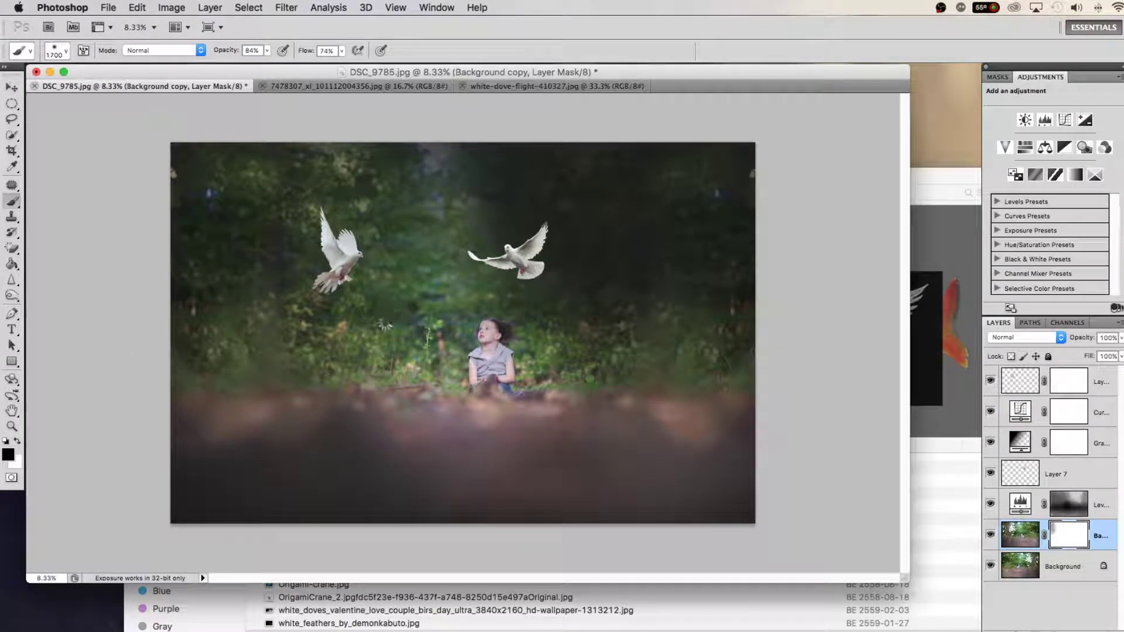
{"action": "left_click_drag", "start_coordinate": [383, 320], "coordinate": [479, 356]}
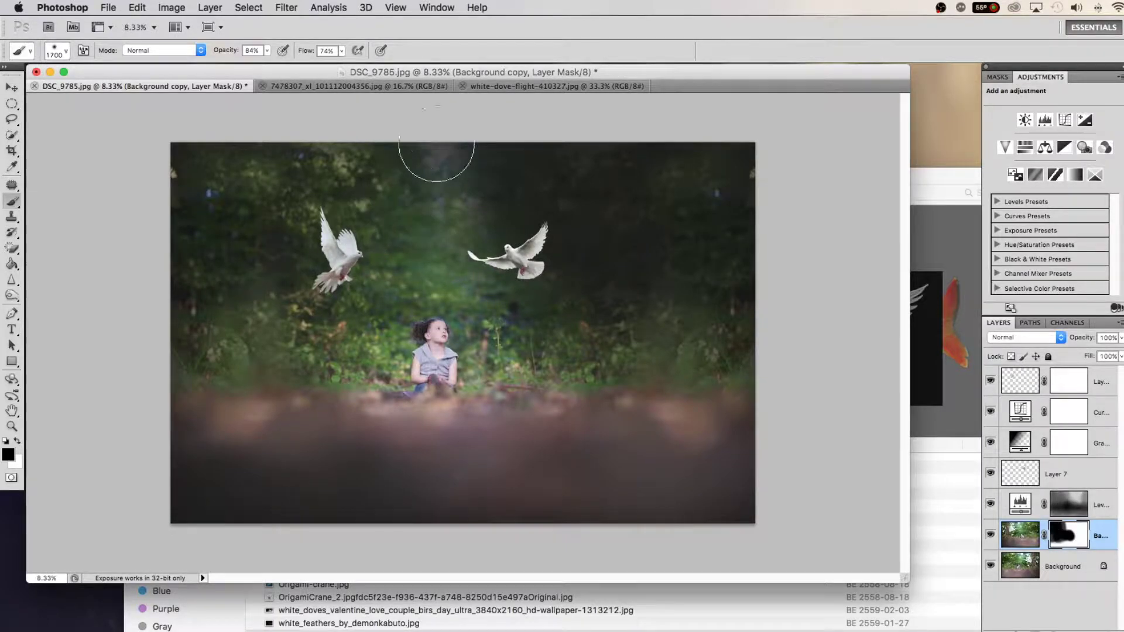
Step: Feather the Background copy mask, then return to the Levels mask at 10% brush opacity
{"action": "left_click", "coordinate": [1069, 505]}
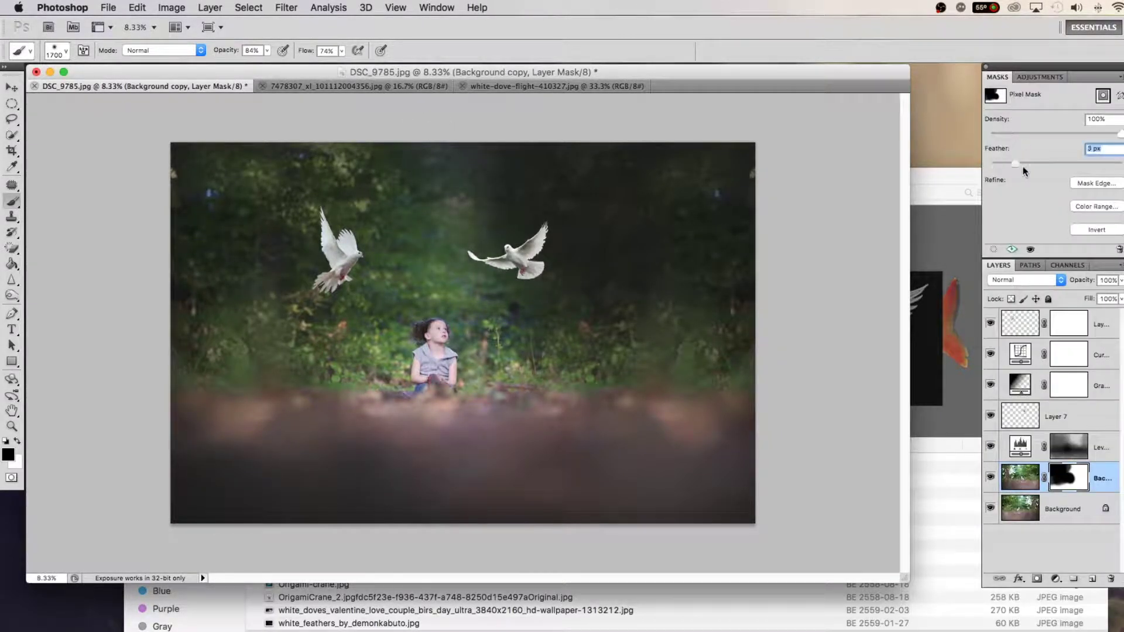
{"action": "mouse_move", "coordinate": [575, 170]}
{"action": "left_mouse_down"}
{"action": "mouse_move", "coordinate": [728, 251]}
{"action": "mouse_move", "coordinate": [670, 301]}
{"action": "left_mouse_up"}
{"action": "key", "text": "ctrl+z"}
{"action": "key", "text": "alt+bracketleft"}
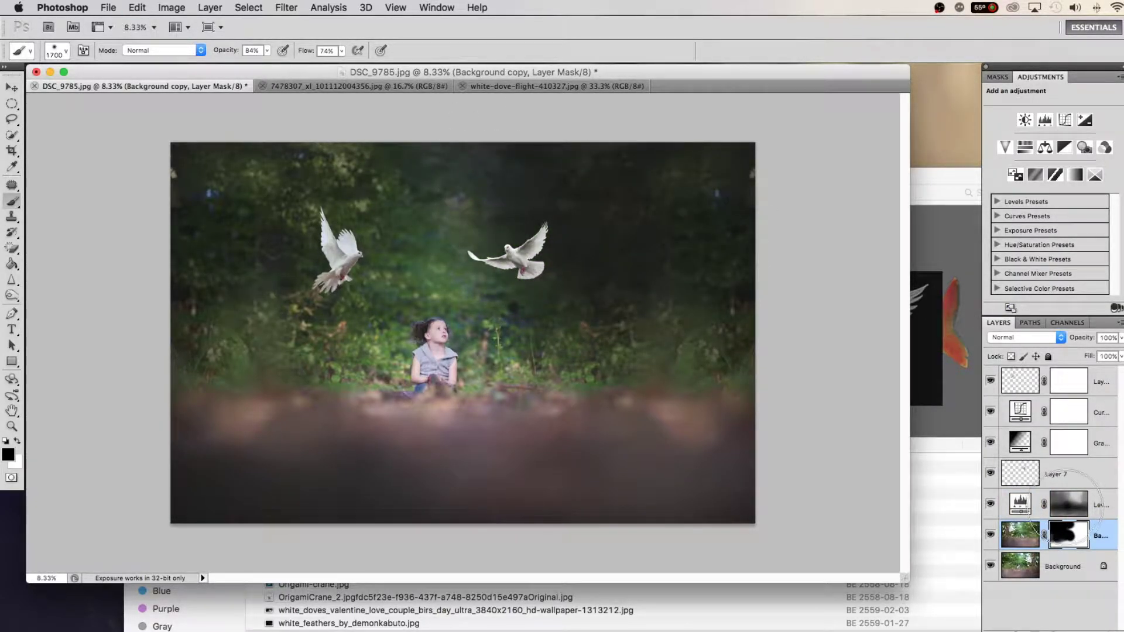
{"action": "key", "text": "alt+bracketright"}
{"action": "key", "text": "1"}
{"action": "key", "text": "5"}
{"action": "key", "text": "1"}
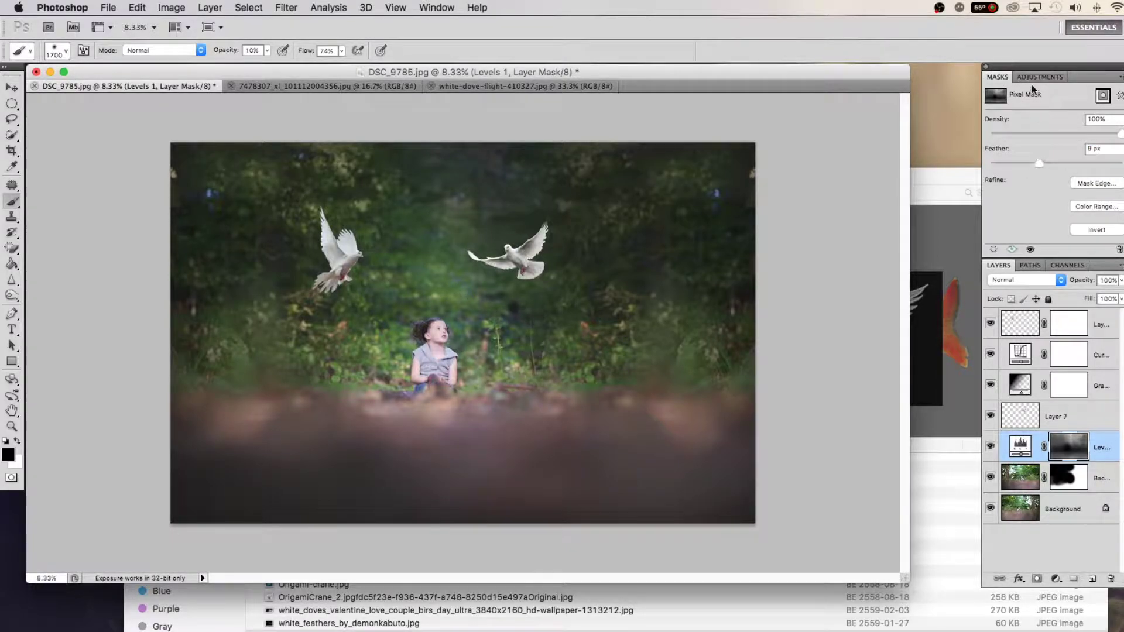
Step: Add a Gradient Fill layer using a cream-to-transparent gradient
{"action": "left_click", "coordinate": [1083, 324]}
{"action": "left_click", "coordinate": [1055, 625]}
{"action": "left_click", "coordinate": [1053, 397]}
{"action": "left_click", "coordinate": [1002, 436]}
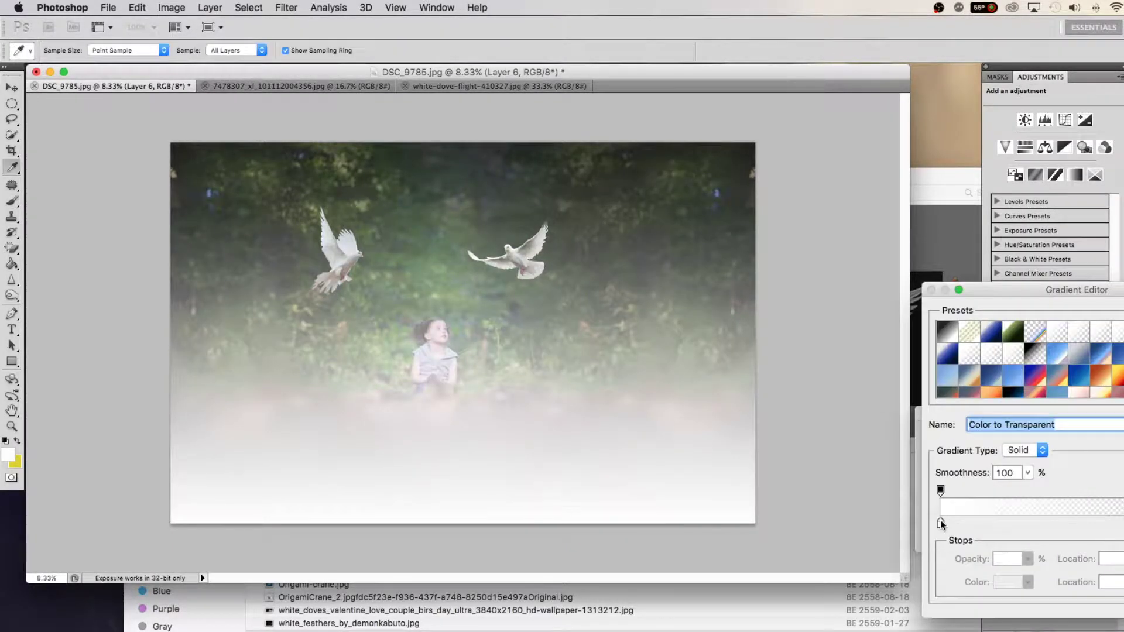
{"action": "double_click", "coordinate": [943, 525]}
{"action": "left_click", "coordinate": [929, 150]}
{"action": "key", "text": "Return"}
{"action": "key", "text": "Return"}
Step: Make the gradient Radial with its glow at the top centre, then add a Curves layer
{"action": "left_click", "coordinate": [995, 457]}
{"action": "left_click", "coordinate": [995, 469]}
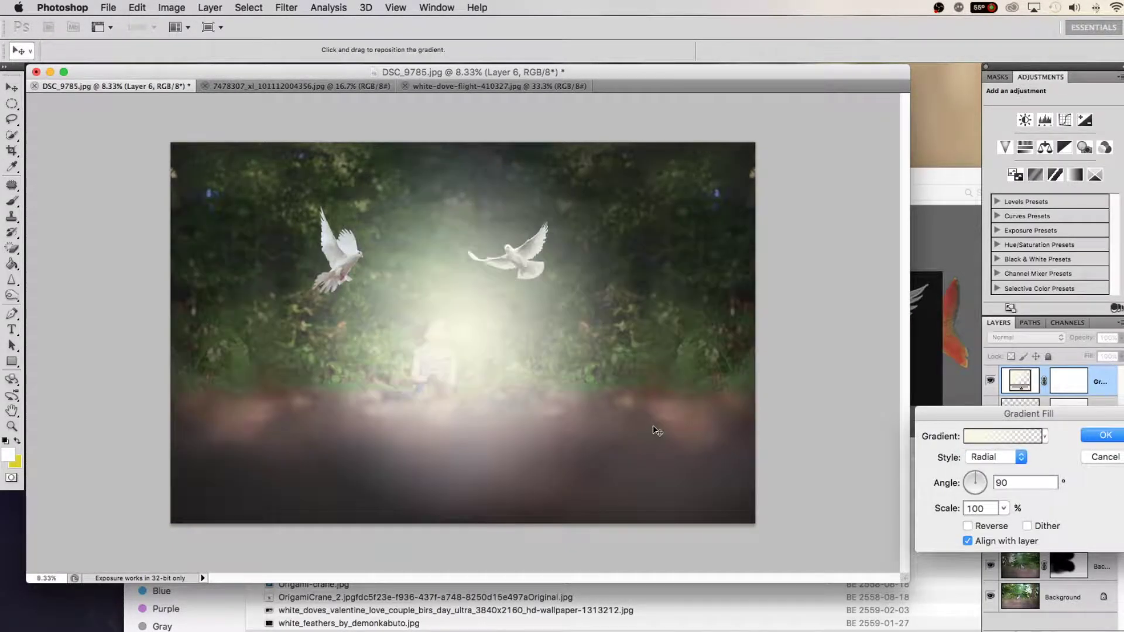
{"action": "left_click_drag", "start_coordinate": [656, 431], "coordinate": [655, 192]}
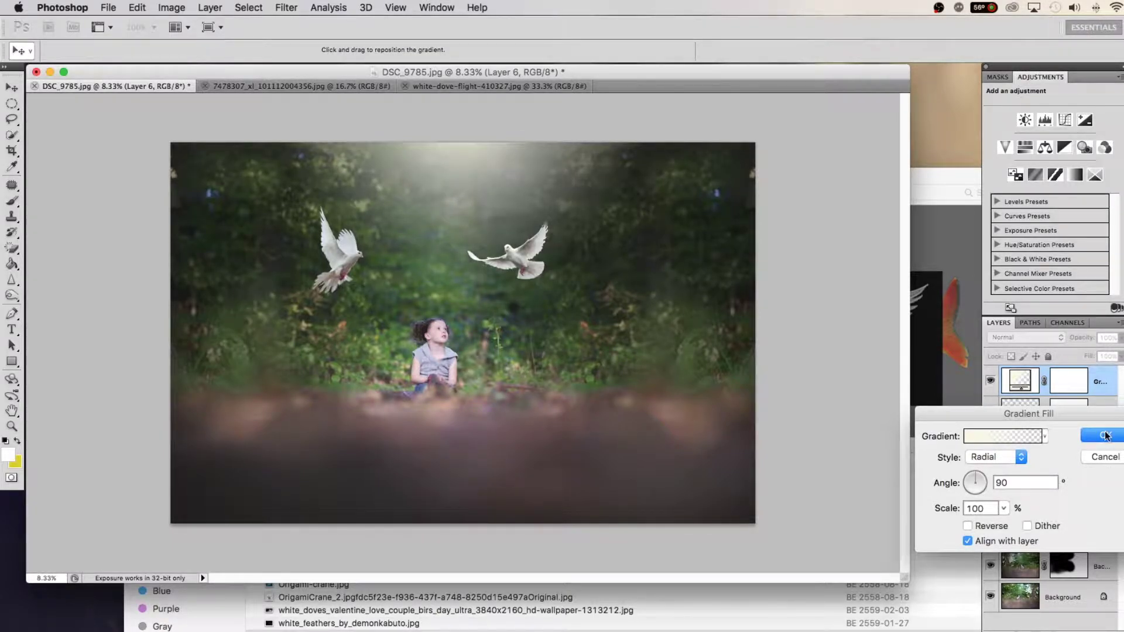
{"action": "left_click", "coordinate": [1105, 436]}
{"action": "left_click", "coordinate": [1043, 625]}
{"action": "left_click", "coordinate": [1054, 463]}
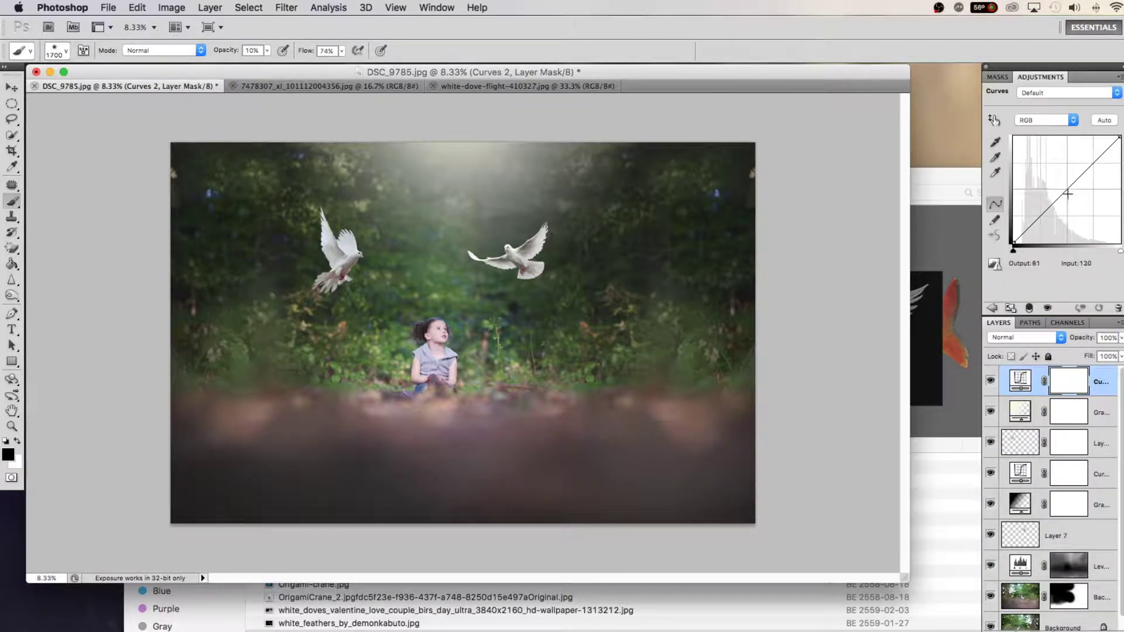
Step: Darken with the Curves layer, invert its mask, and paint it in with a soft white brush
{"action": "left_click_drag", "start_coordinate": [1067, 198], "coordinate": [1071, 205]}
{"action": "key", "text": "ctrl+plus"}
{"action": "key", "text": "ctrl+i"}
{"action": "type", "text": "x4"}
{"action": "key", "text": "bracketleft"}
{"action": "key", "text": "bracketleft"}
{"action": "key", "text": "bracketleft"}
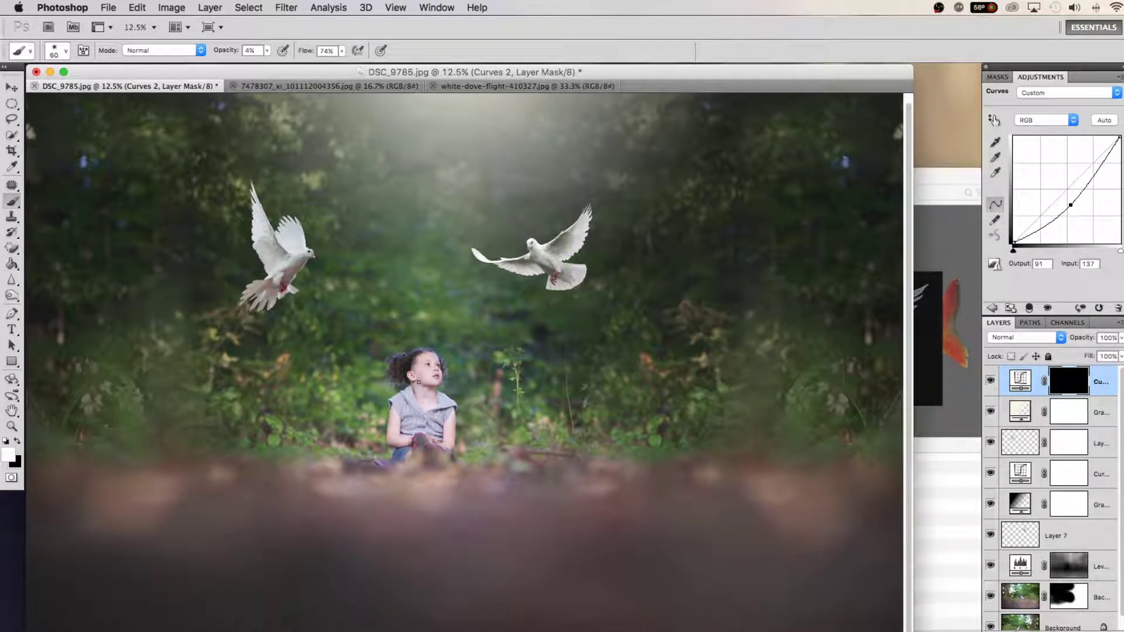
{"action": "key", "text": "0"}
{"action": "key", "text": "6"}
{"action": "key", "text": "bracketleft"}
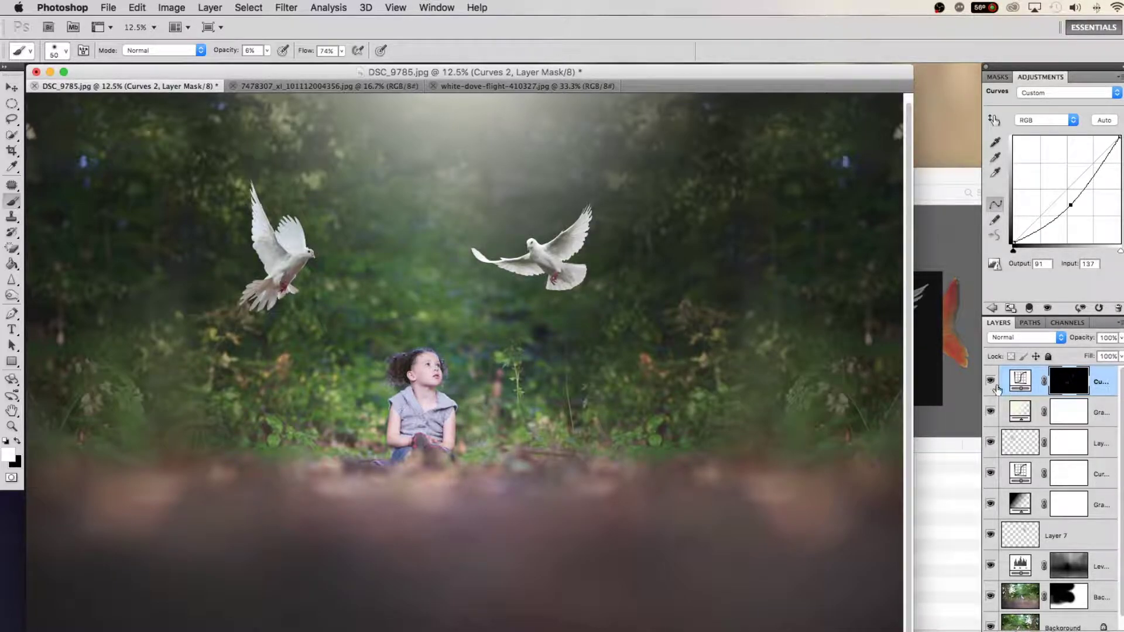
Step: Bend a new curve upward to brighten, invert its mask to black, and zoom out
{"action": "left_click_drag", "start_coordinate": [1061, 199], "coordinate": [1061, 176]}
{"action": "key", "text": "ctrl+i"}
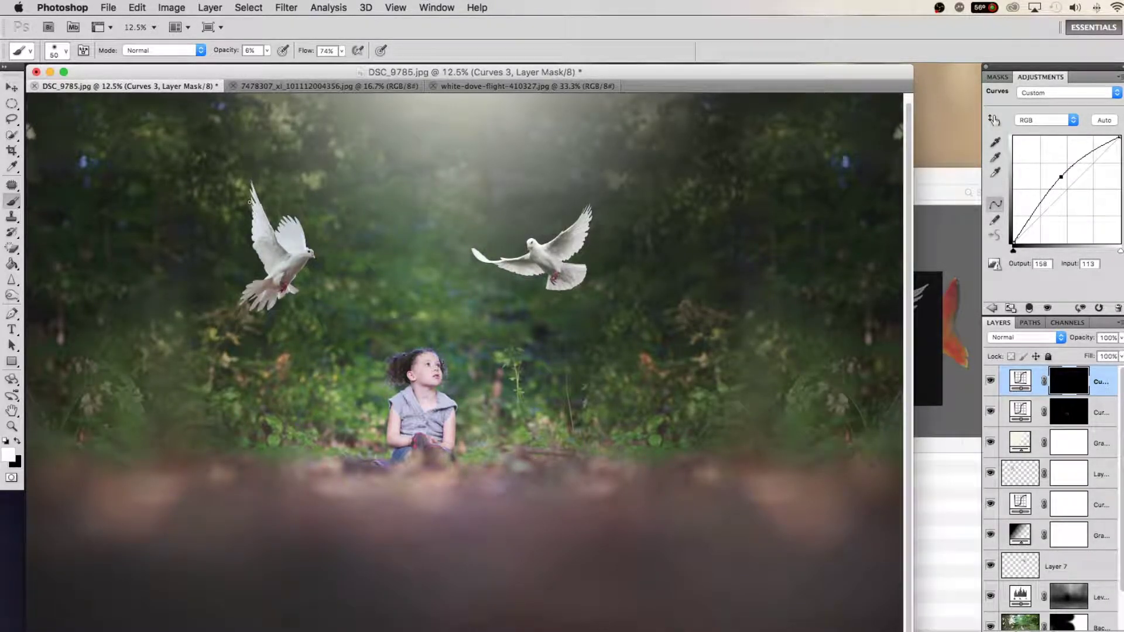
{"action": "key", "text": "bracketright"}
{"action": "key", "text": "bracketright"}
{"action": "key", "text": "super+minus"}
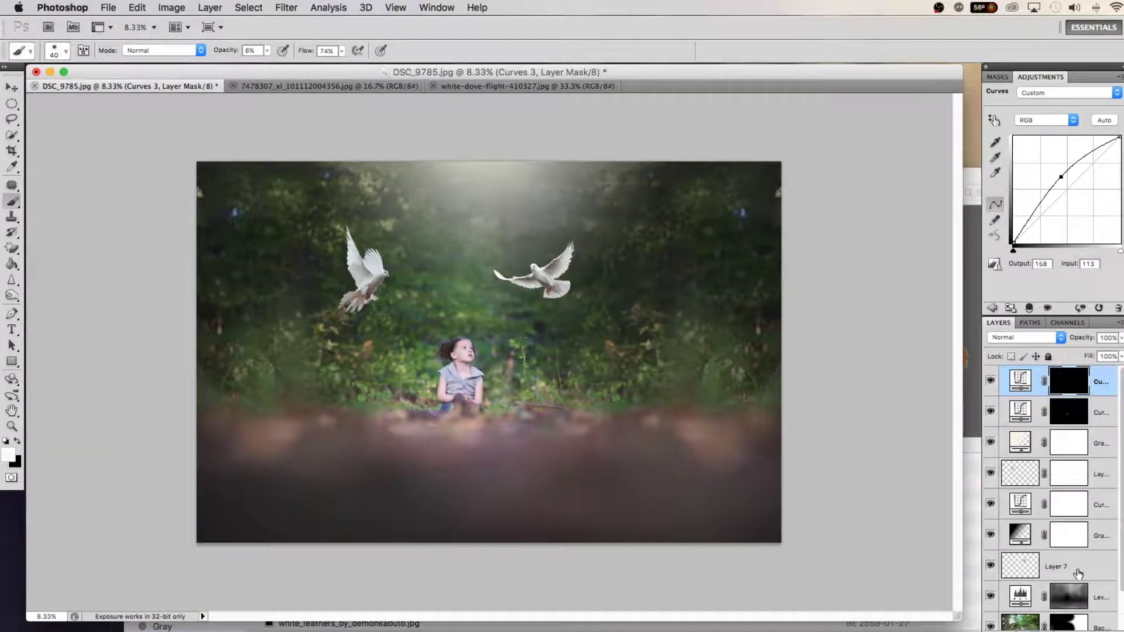
Step: Compare the glow gradient on and off, then dim its opacity to about half
{"action": "left_click", "coordinate": [990, 443]}
{"action": "left_click", "coordinate": [990, 443]}
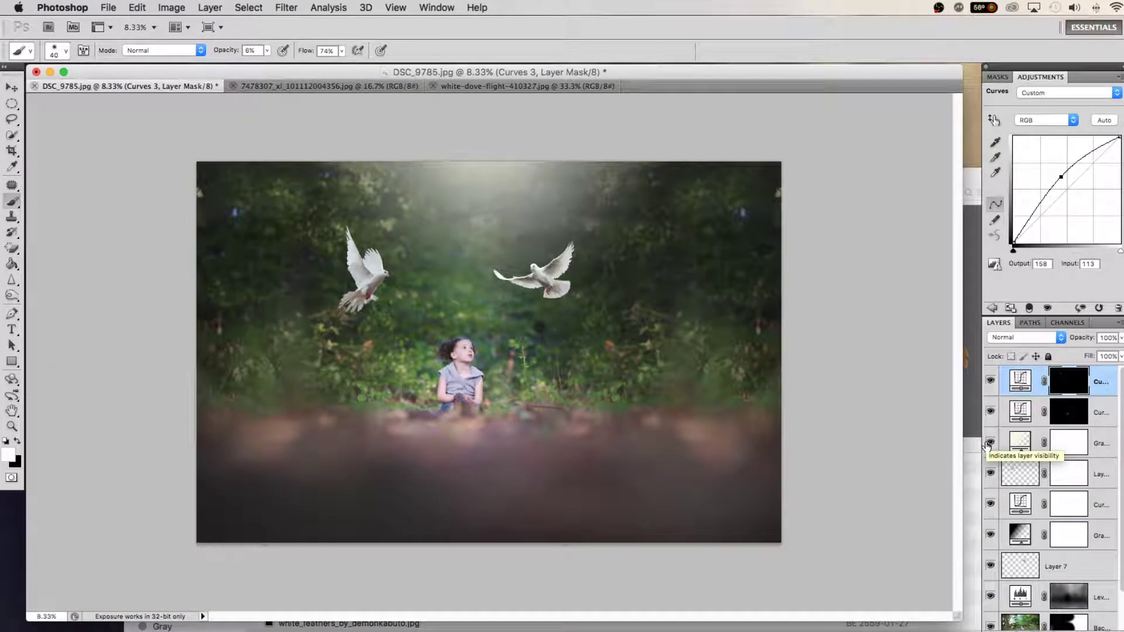
{"action": "left_click", "coordinate": [988, 448]}
{"action": "left_click", "coordinate": [1101, 443]}
{"action": "left_click_drag", "start_coordinate": [1082, 338], "coordinate": [1059, 339]}
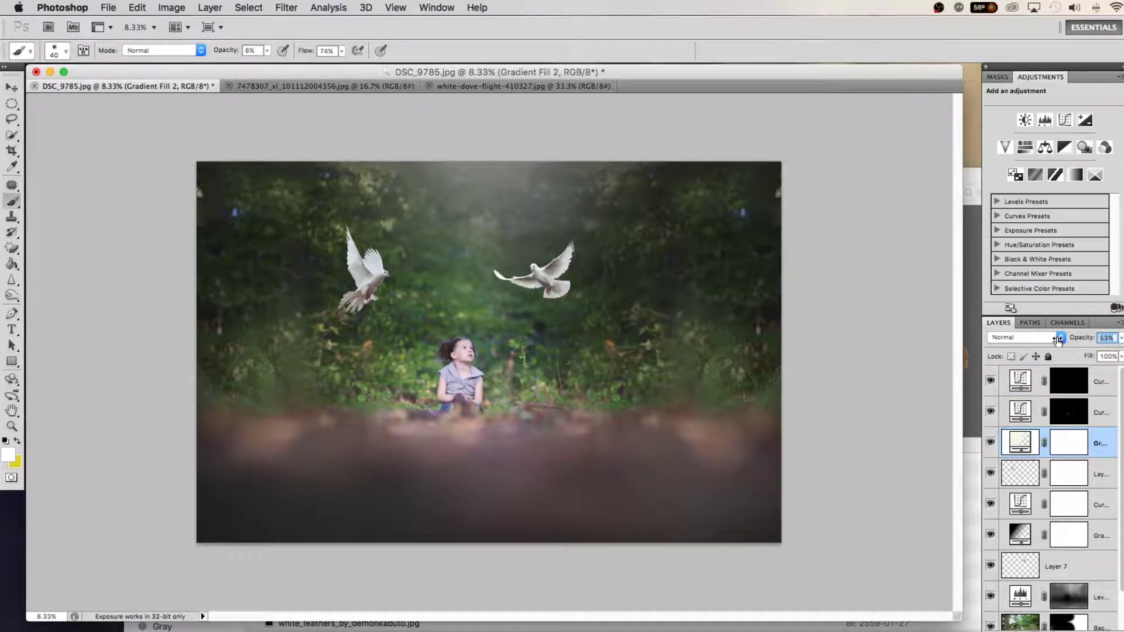
Step: Add an Exposure layer with a raised Offset and a slightly lowered Gamma
{"action": "left_click", "coordinate": [1070, 487]}
{"action": "left_click_drag", "start_coordinate": [1055, 157], "coordinate": [1059, 157]}
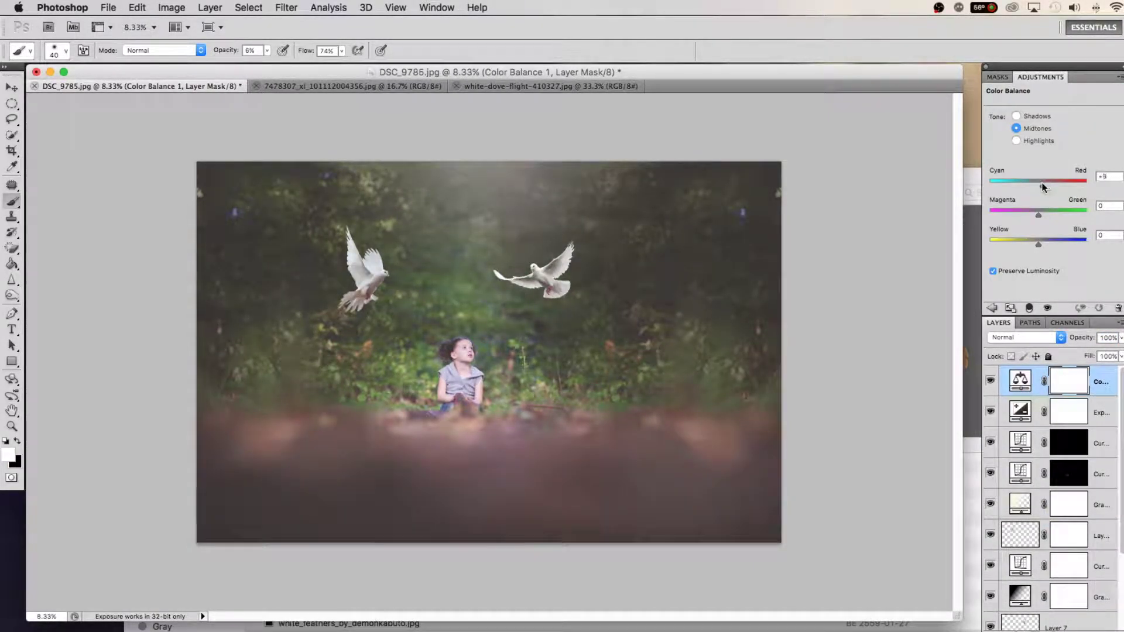
{"action": "left_click_drag", "start_coordinate": [1056, 185], "coordinate": [1059, 184]}
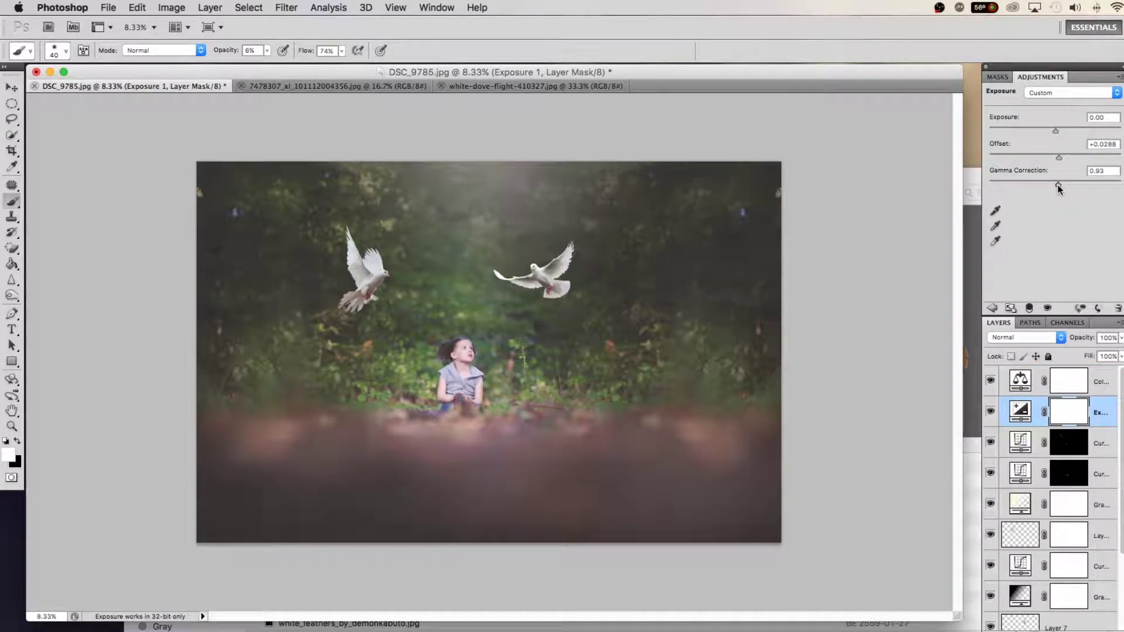
Step: Tint Color Balance midtones blue, highlights cyan and yellow; hide the glow gradient; start a navy fill
{"action": "left_click", "coordinate": [1019, 381]}
{"action": "left_click_drag", "start_coordinate": [1042, 218], "coordinate": [1041, 246]}
{"action": "left_click", "coordinate": [989, 505]}
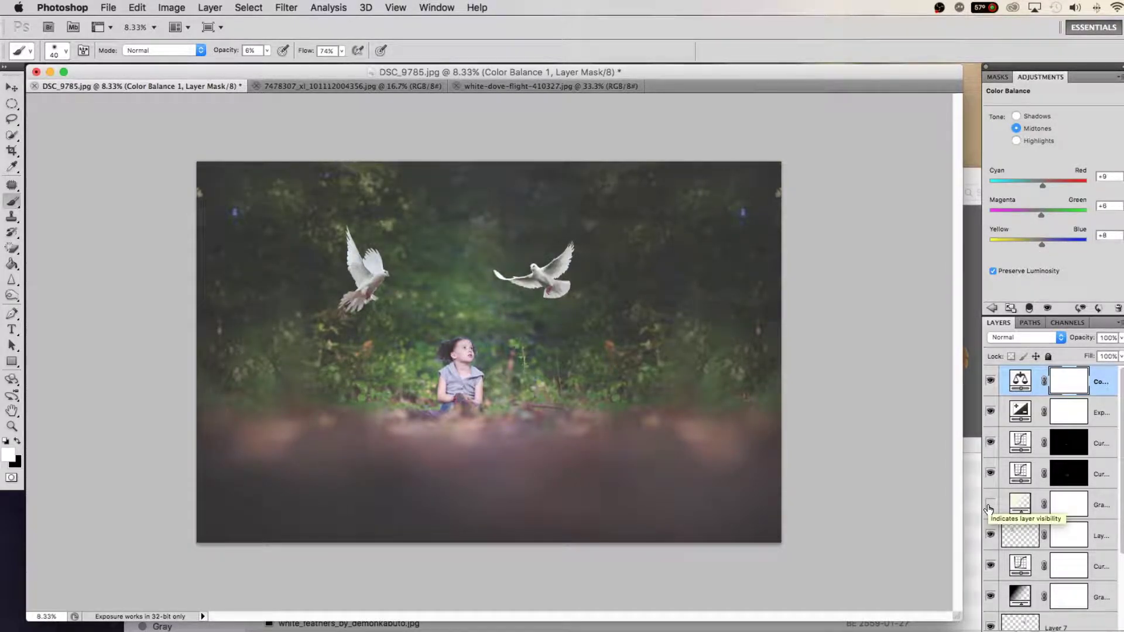
{"action": "left_click", "coordinate": [1016, 141]}
{"action": "left_click_drag", "start_coordinate": [1032, 186], "coordinate": [1035, 187]}
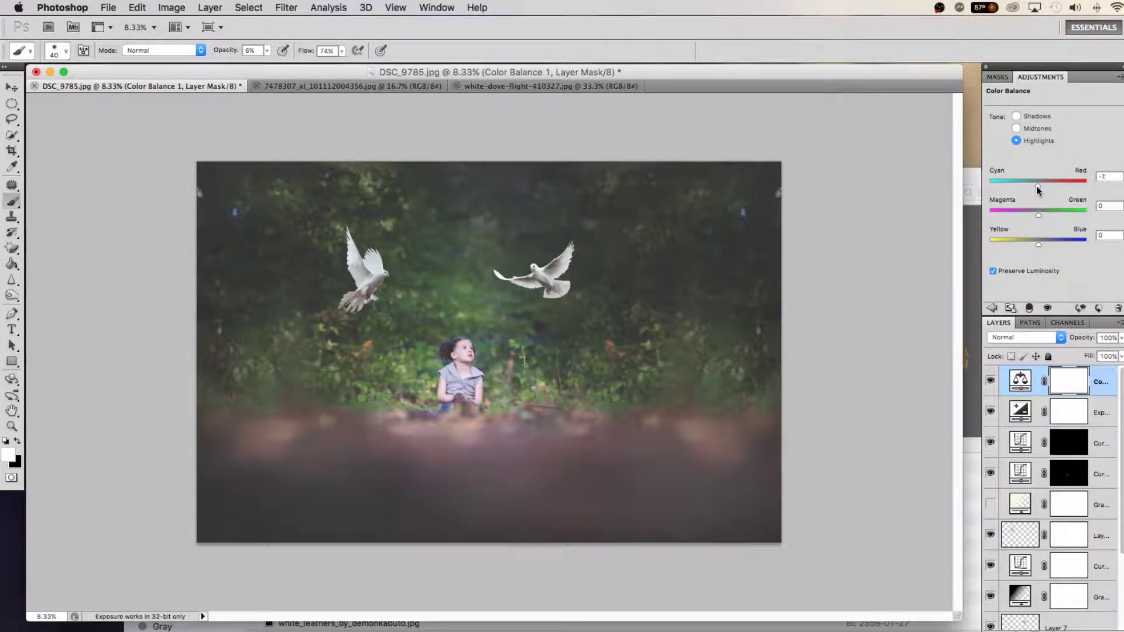
{"action": "left_click_drag", "start_coordinate": [1038, 244], "coordinate": [1033, 247]}
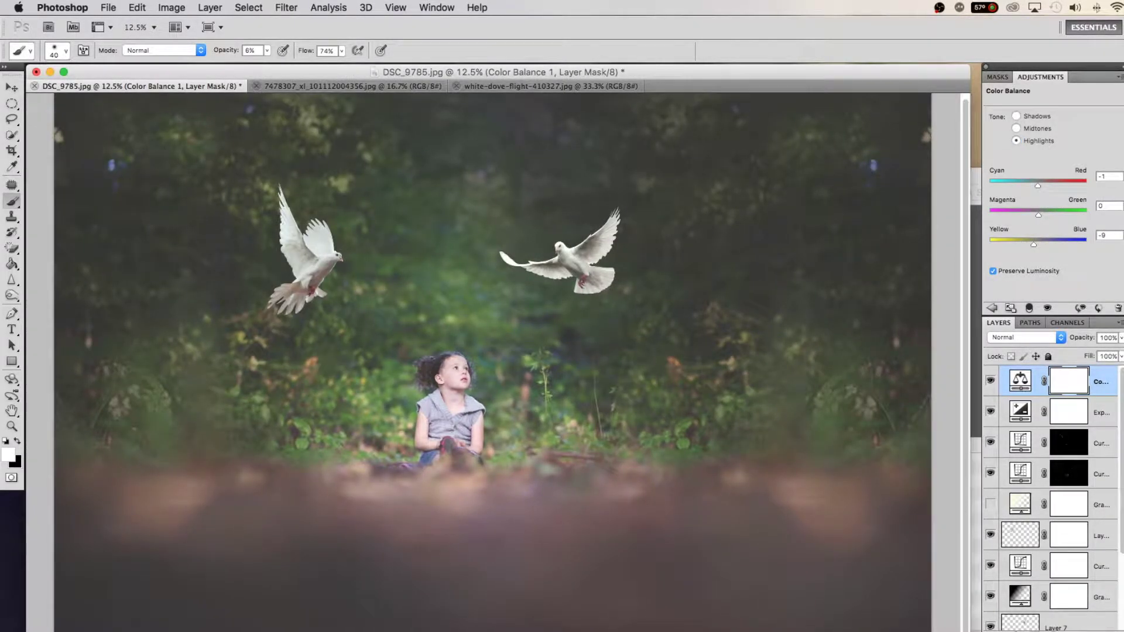
{"action": "left_click", "coordinate": [1103, 216]}
{"action": "left_click", "coordinate": [1064, 266]}
Step: Blend the navy Solid Color fill in Screen mode at 58% opacity
{"action": "key", "text": "Return"}
{"action": "left_click", "coordinate": [1060, 338]}
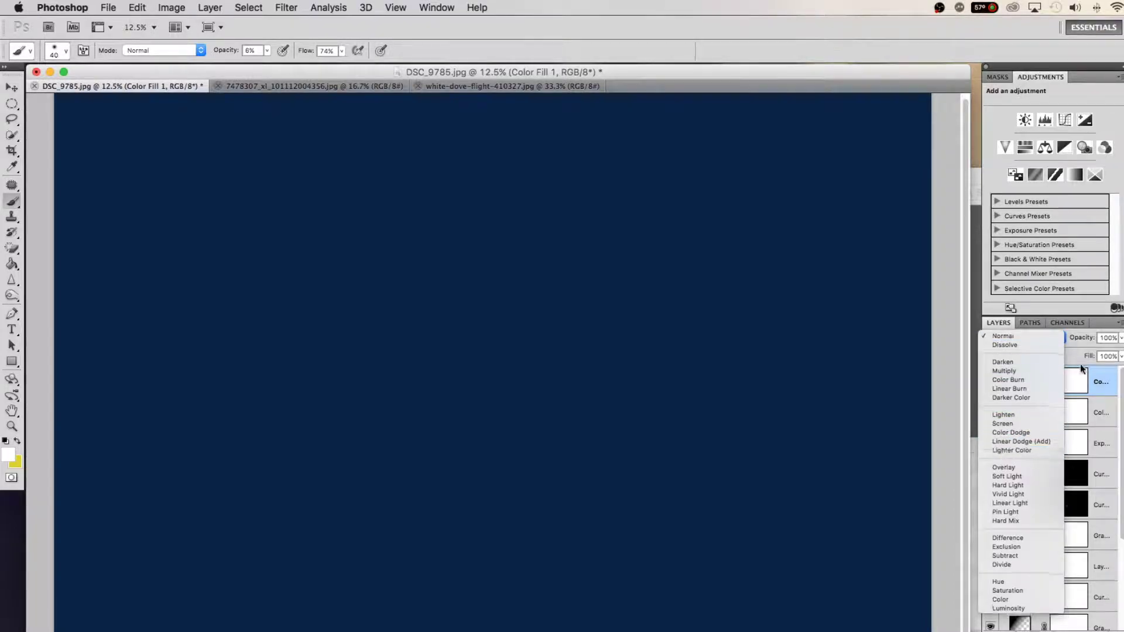
{"action": "left_click", "coordinate": [1003, 388]}
{"action": "left_click_drag", "start_coordinate": [1060, 339], "coordinate": [1054, 339]}
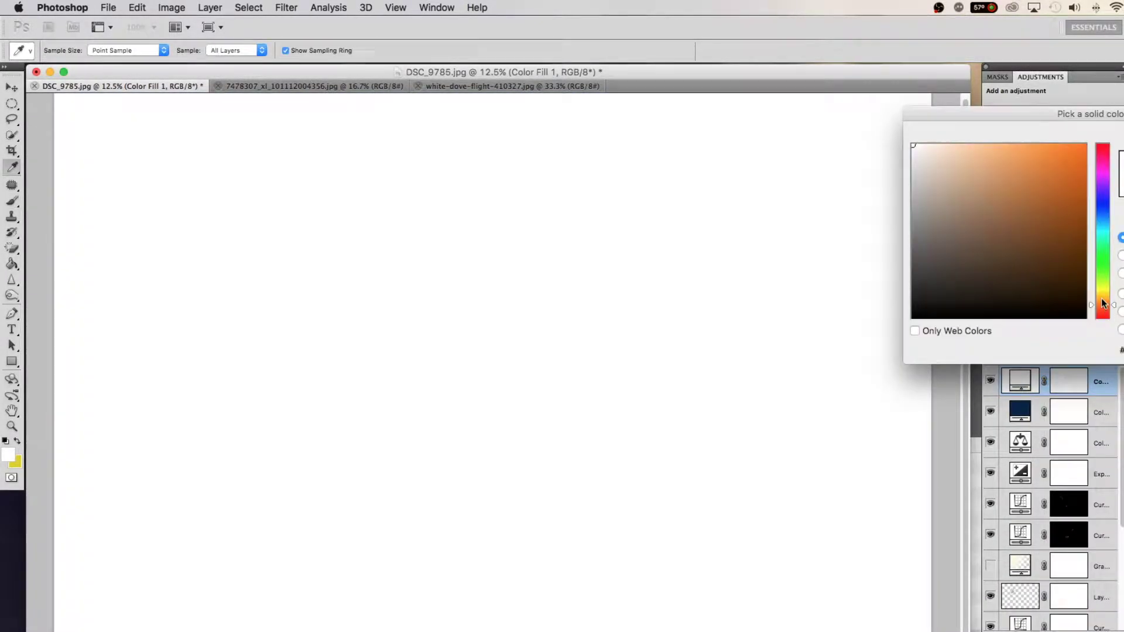
Step: Add a dark brown Soft Light fill at 57% opacity, then zoom out and enlarge the window
{"action": "left_click", "coordinate": [1052, 265]}
{"action": "key", "text": "Return"}
{"action": "left_click", "coordinate": [1060, 337]}
{"action": "left_click", "coordinate": [1013, 433]}
{"action": "left_click_drag", "start_coordinate": [1057, 343], "coordinate": [1053, 342]}
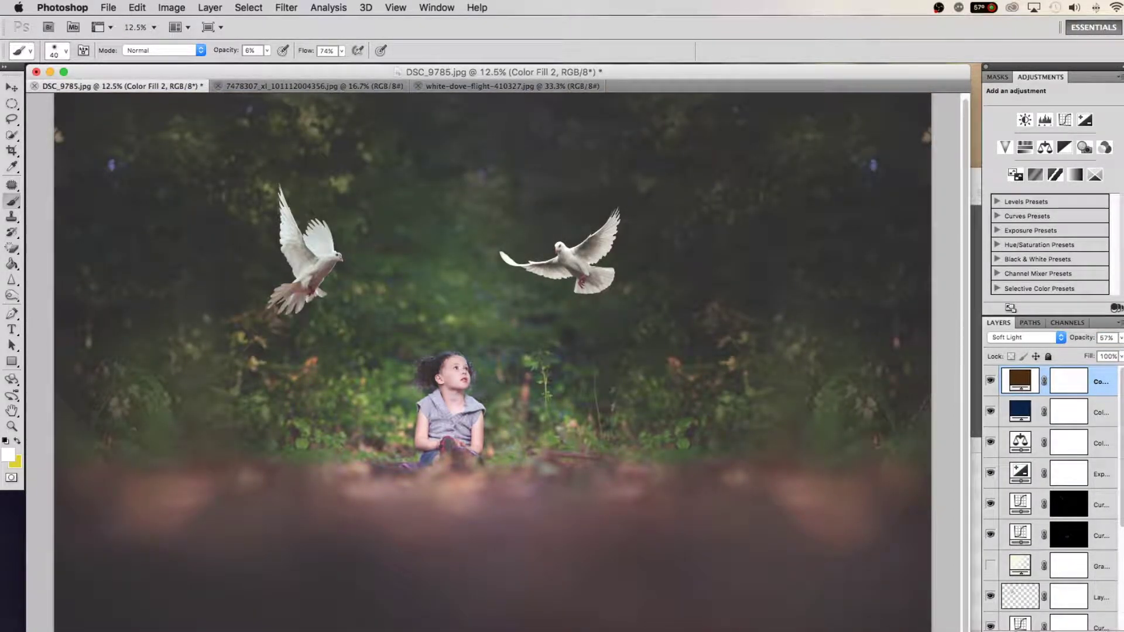
{"action": "key", "text": "super+minus"}
{"action": "left_click_drag", "start_coordinate": [615, 477], "coordinate": [953, 597]}
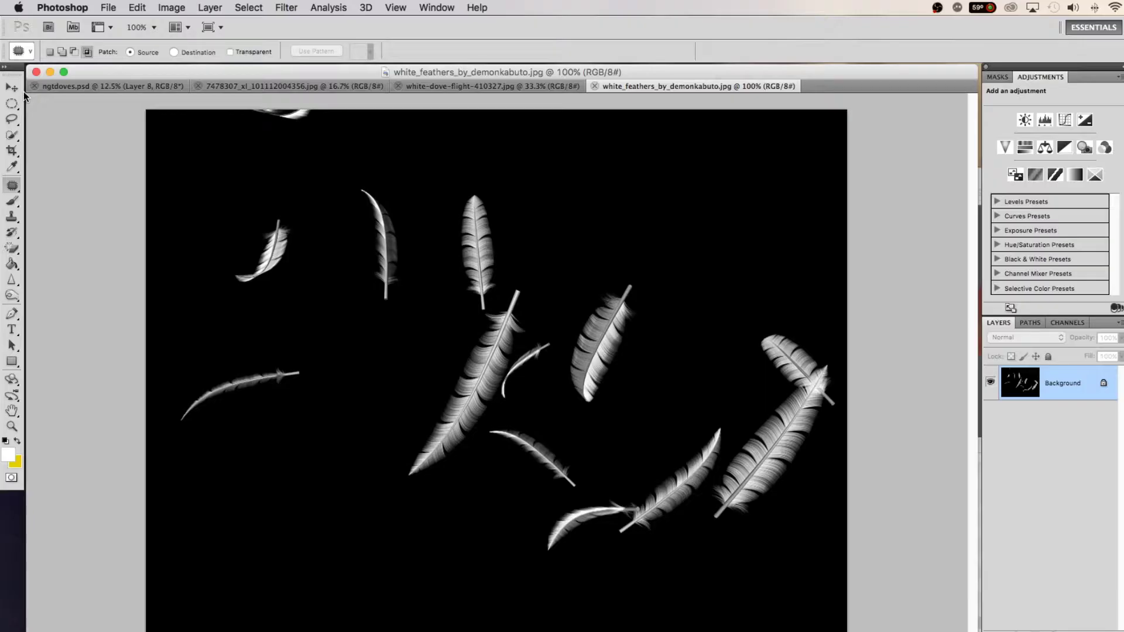
Step: Lasso the small left feather onto its own layer and drag it into the doves composition
{"action": "left_click", "coordinate": [13, 120]}
{"action": "left_click_drag", "start_coordinate": [281, 202], "coordinate": [287, 199]}
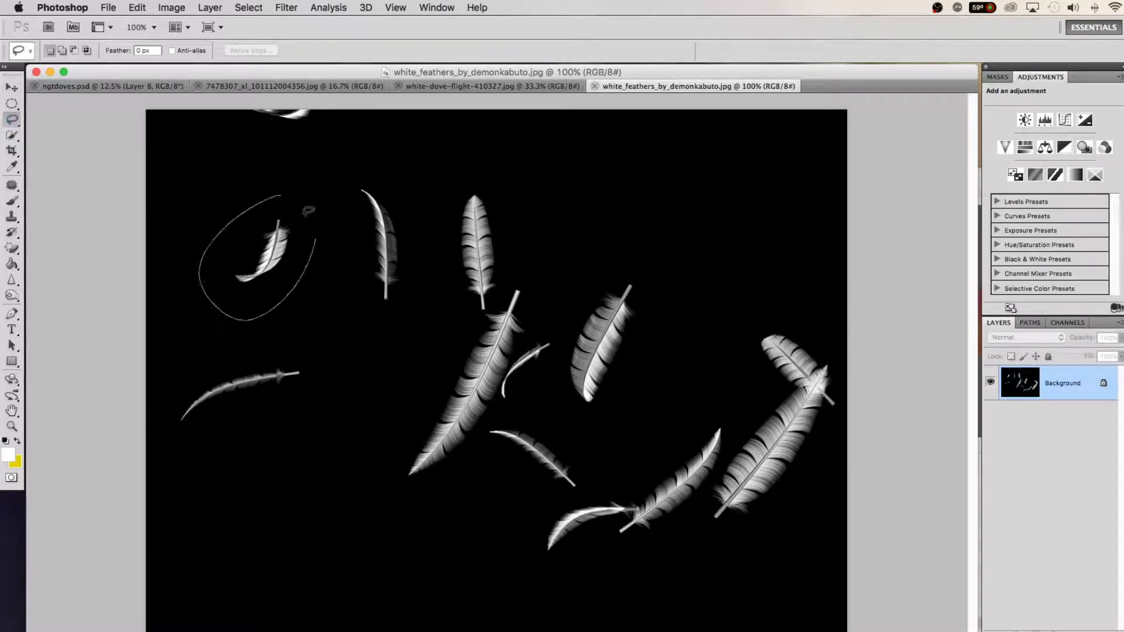
{"action": "key", "text": "ctrl+j"}
{"action": "key", "text": "v"}
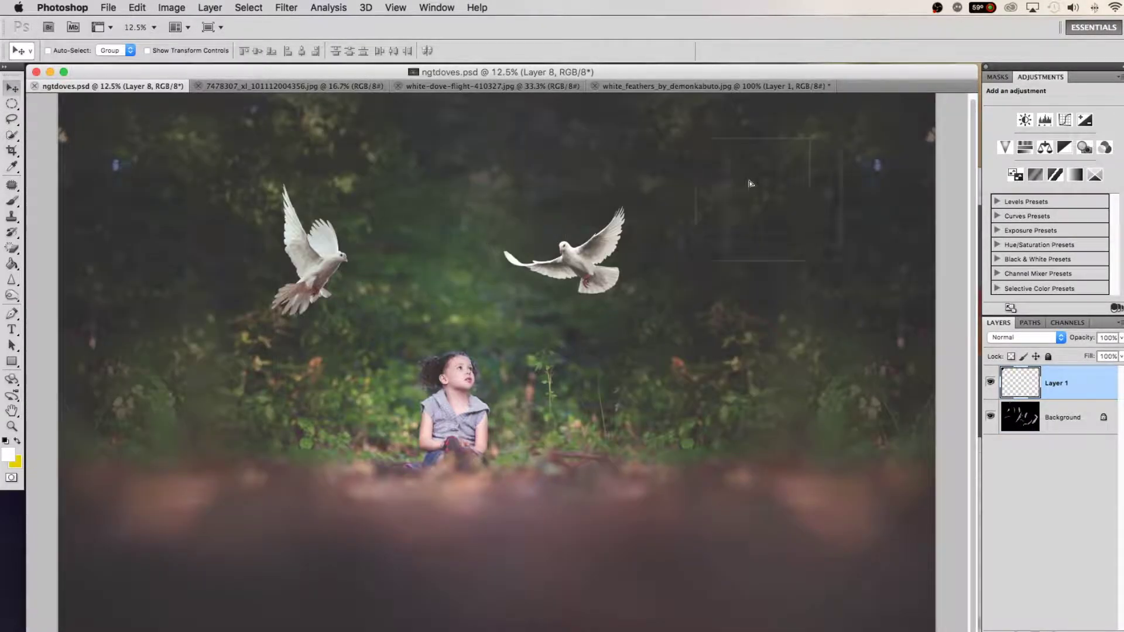
{"action": "left_click_drag", "start_coordinate": [225, 243], "coordinate": [762, 325]}
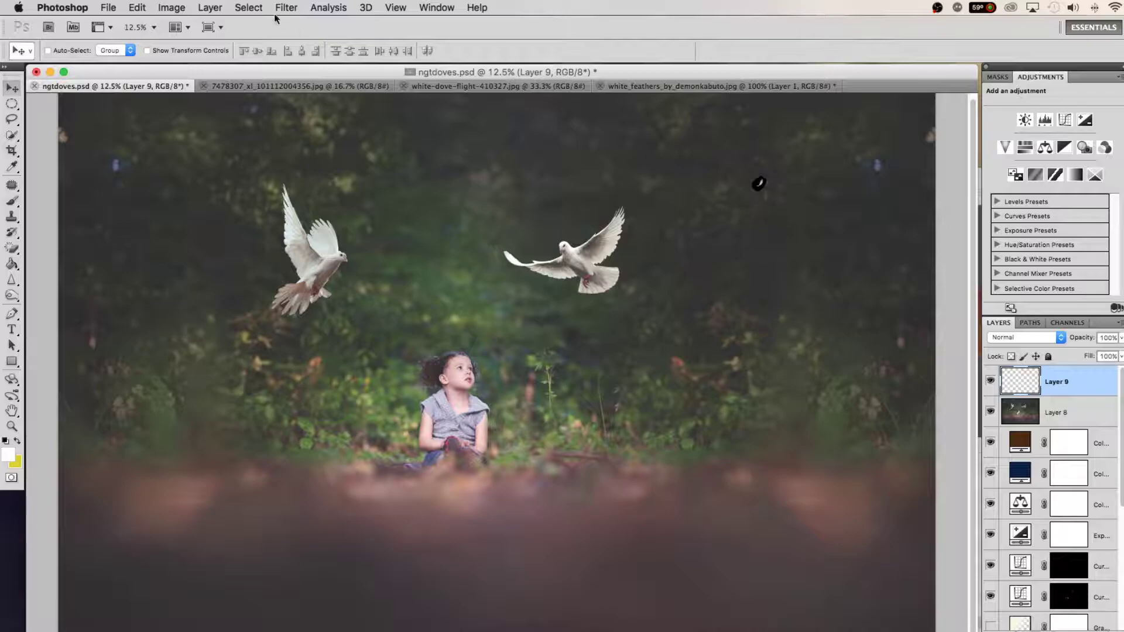
Step: Scale the feather about 2.5 times with Free Transform and blend it in Screen mode
{"action": "left_click", "coordinate": [137, 7]}
{"action": "left_click", "coordinate": [281, 296]}
{"action": "mouse_move", "coordinate": [769, 175]}
{"action": "left_mouse_down"}
{"action": "mouse_move", "coordinate": [790, 154]}
{"action": "mouse_move", "coordinate": [681, 285]}
{"action": "left_mouse_up"}
{"action": "left_click", "coordinate": [684, 50]}
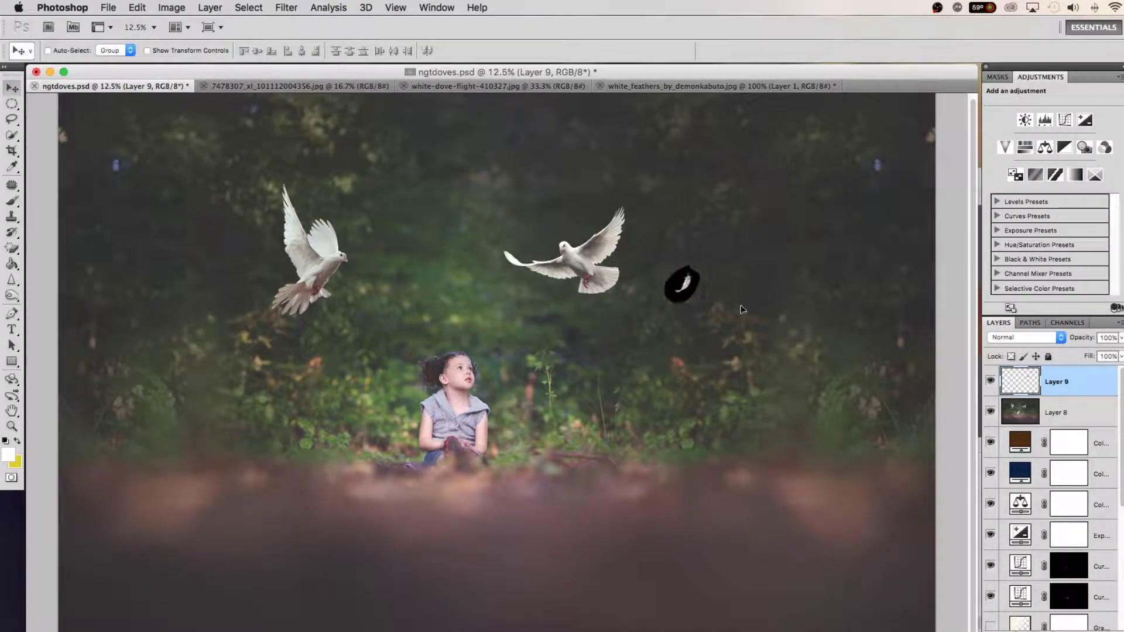
{"action": "left_click", "coordinate": [1024, 337]}
{"action": "left_click", "coordinate": [1020, 427]}
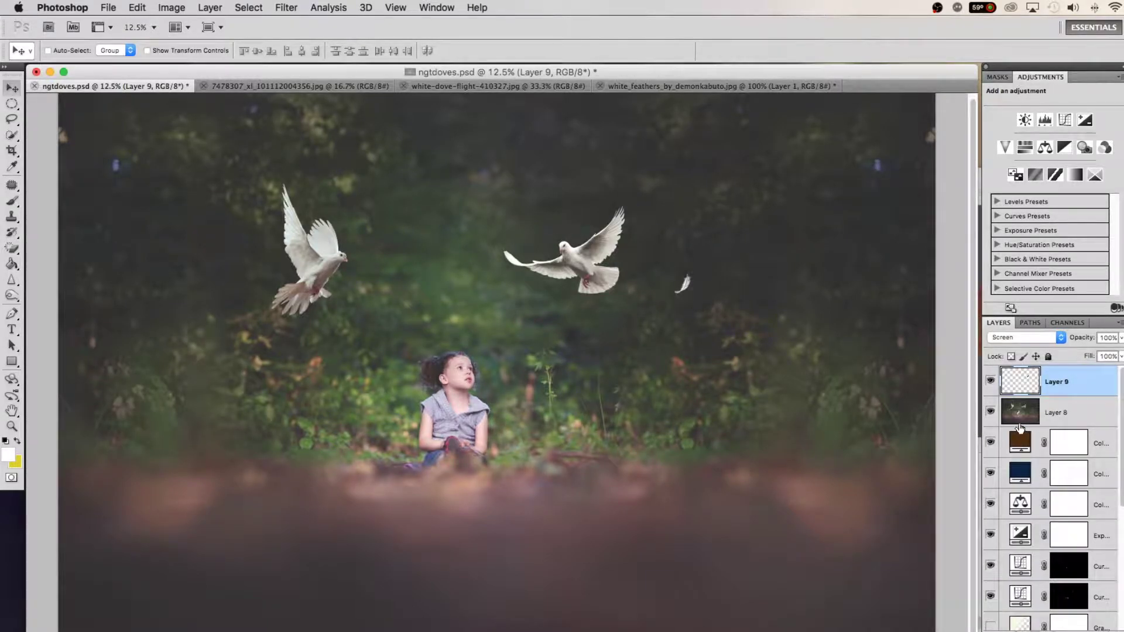
Step: Lasso the centre feather from the feathers image and drag its copy into the composition
{"action": "left_click", "coordinate": [770, 87]}
{"action": "left_click", "coordinate": [1076, 414]}
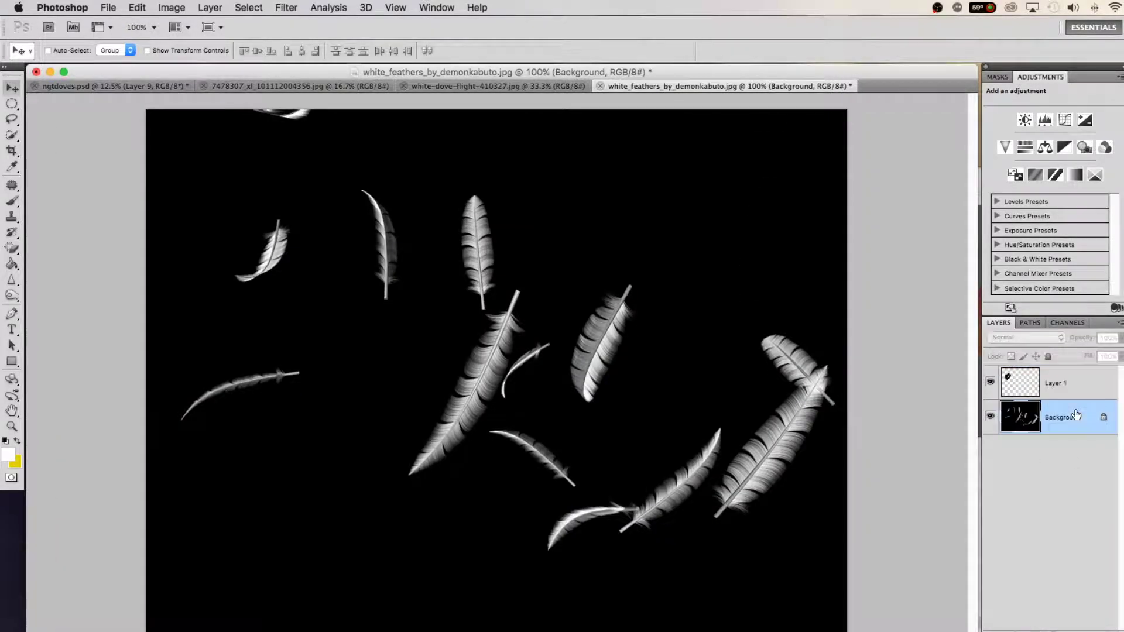
{"action": "left_click", "coordinate": [12, 119]}
{"action": "mouse_move", "coordinate": [629, 265]}
{"action": "left_mouse_down"}
{"action": "mouse_move", "coordinate": [557, 362]}
{"action": "mouse_move", "coordinate": [631, 265]}
{"action": "left_mouse_up"}
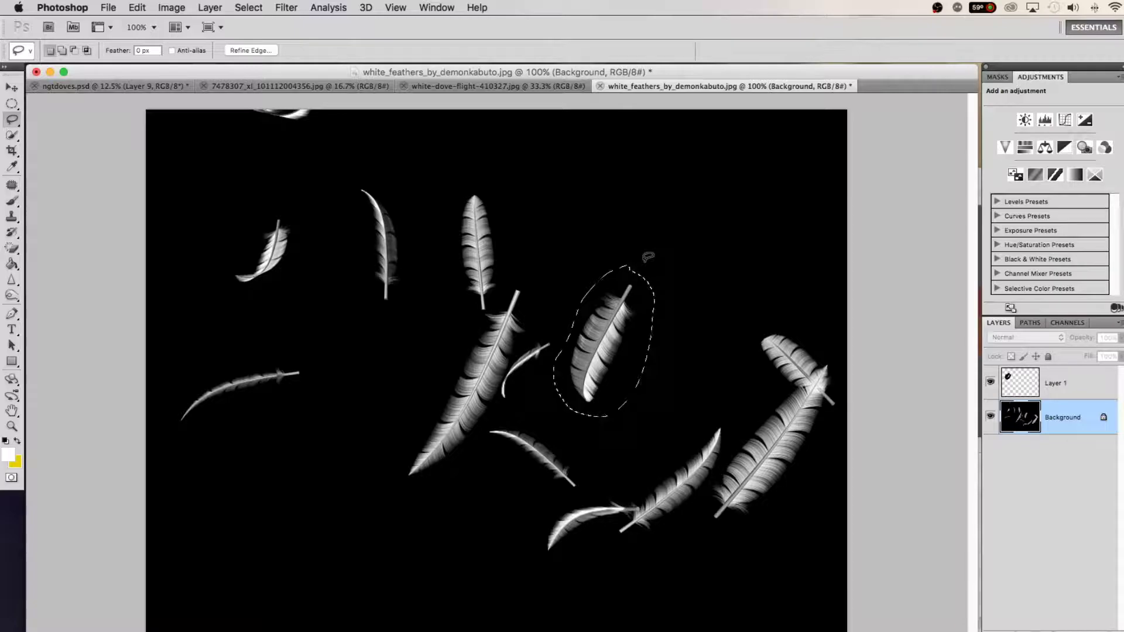
{"action": "key", "text": "super+j"}
{"action": "key", "text": "v"}
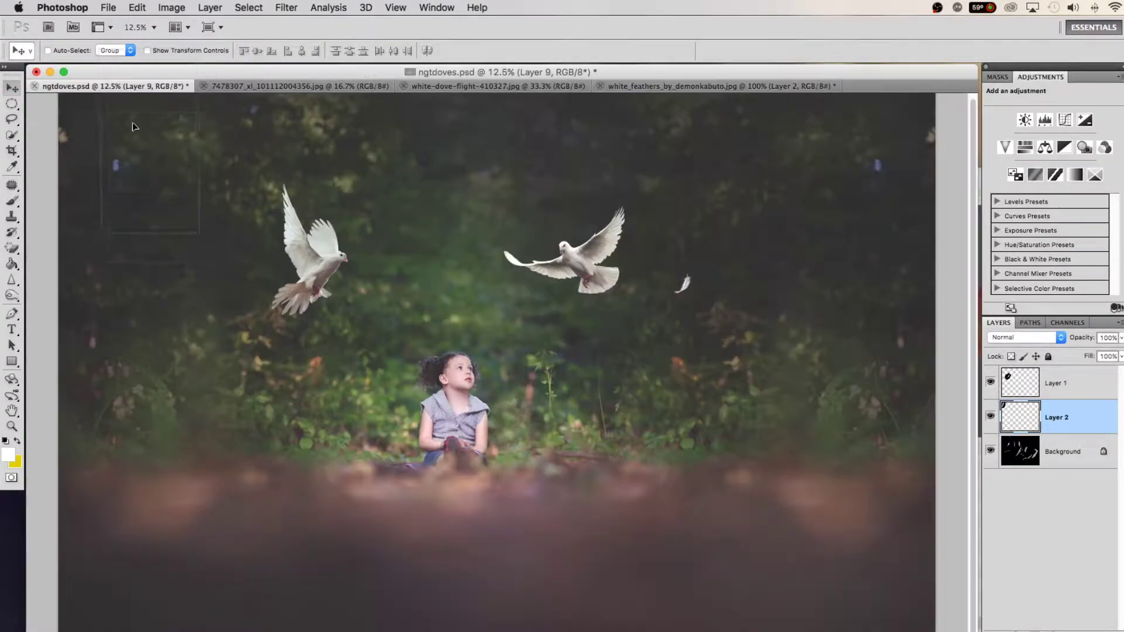
{"action": "left_click_drag", "start_coordinate": [588, 308], "coordinate": [239, 324]}
Step: Enlarge the second feather about 3.5 times and set it to Screen blending
{"action": "left_click", "coordinate": [144, 8]}
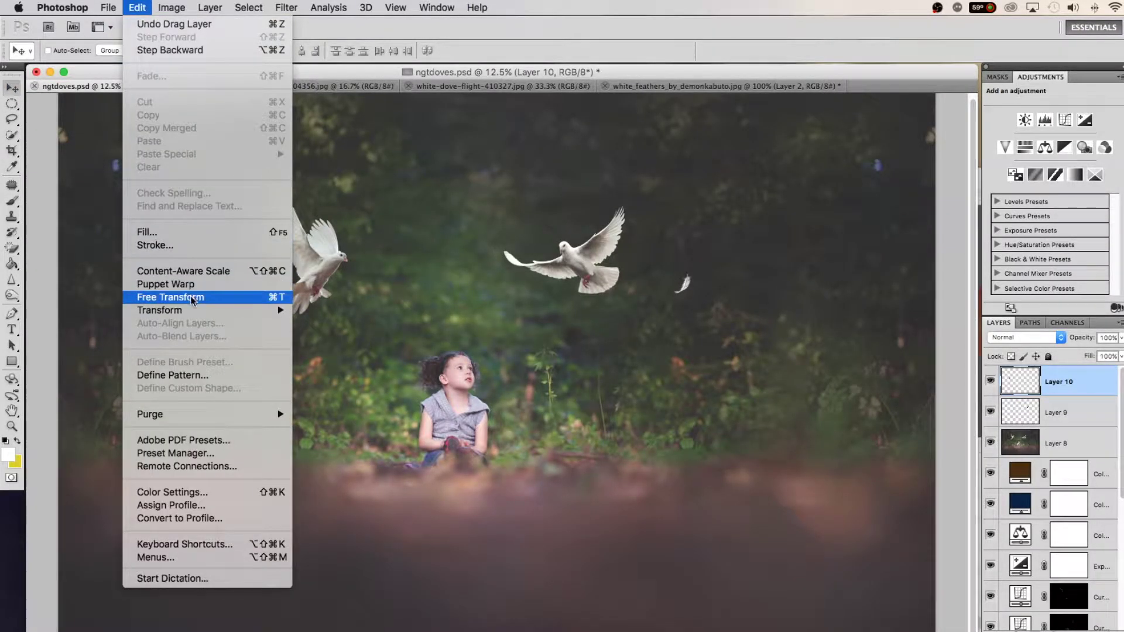
{"action": "left_click", "coordinate": [175, 296]}
{"action": "mouse_move", "coordinate": [234, 314]}
{"action": "left_mouse_down"}
{"action": "mouse_move", "coordinate": [191, 270]}
{"action": "mouse_move", "coordinate": [202, 293]}
{"action": "mouse_move", "coordinate": [182, 310]}
{"action": "left_mouse_up"}
{"action": "left_click", "coordinate": [685, 51]}
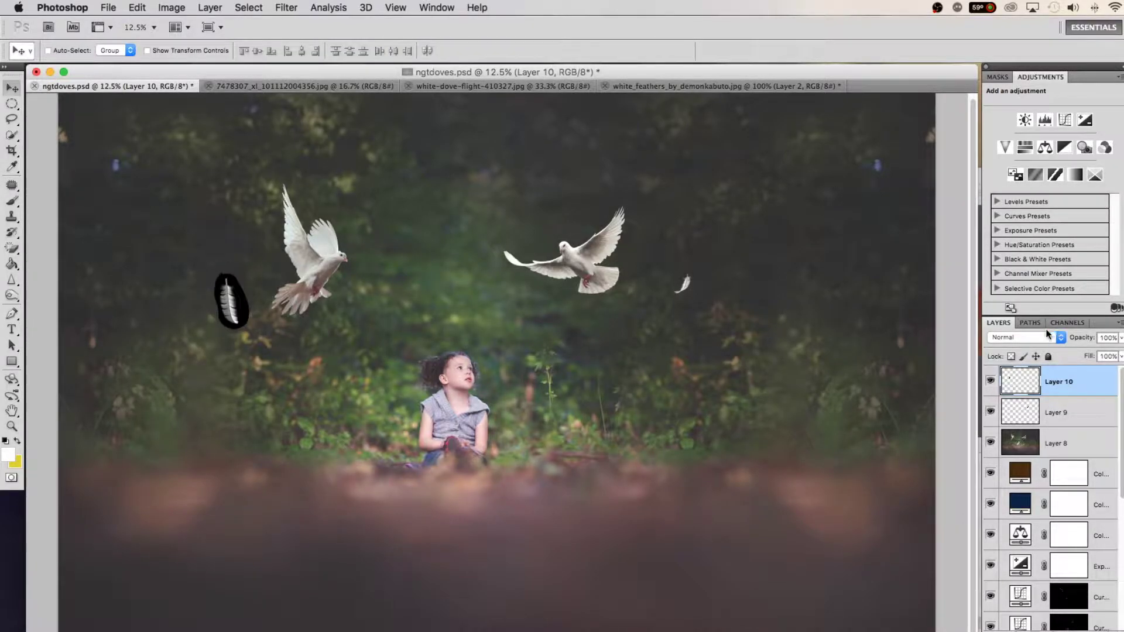
{"action": "left_click", "coordinate": [1024, 337]}
{"action": "left_click", "coordinate": [1013, 444]}
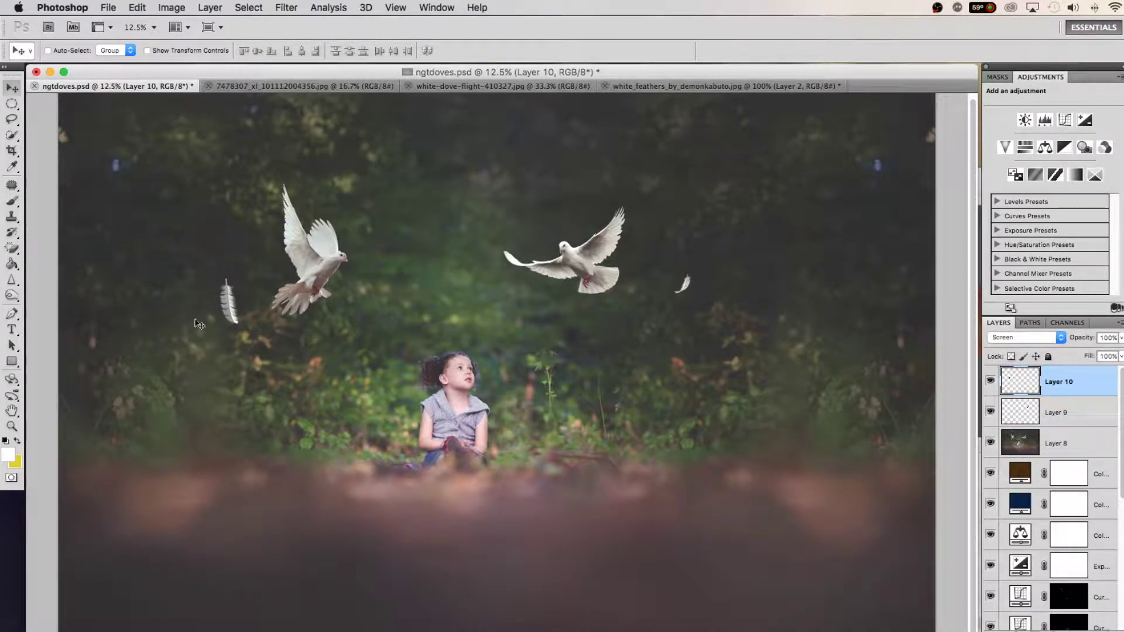
Step: Move the left feather below the left dove and rotate it with Free Transform
{"action": "left_click_drag", "start_coordinate": [199, 323], "coordinate": [212, 374]}
{"action": "left_click", "coordinate": [137, 7]}
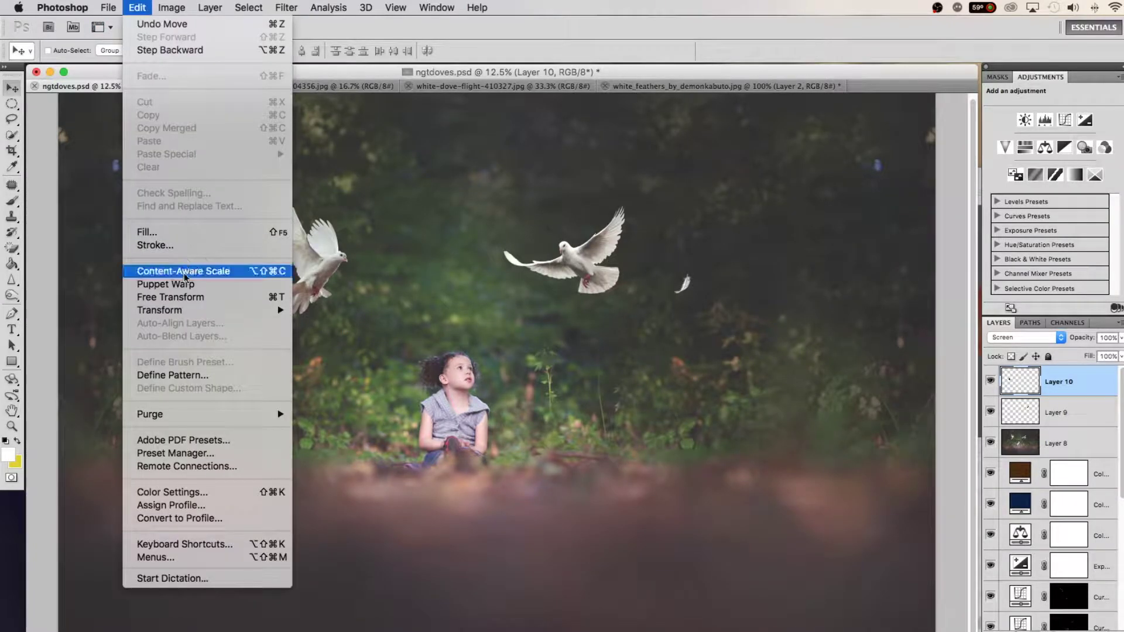
{"action": "left_click", "coordinate": [152, 298]}
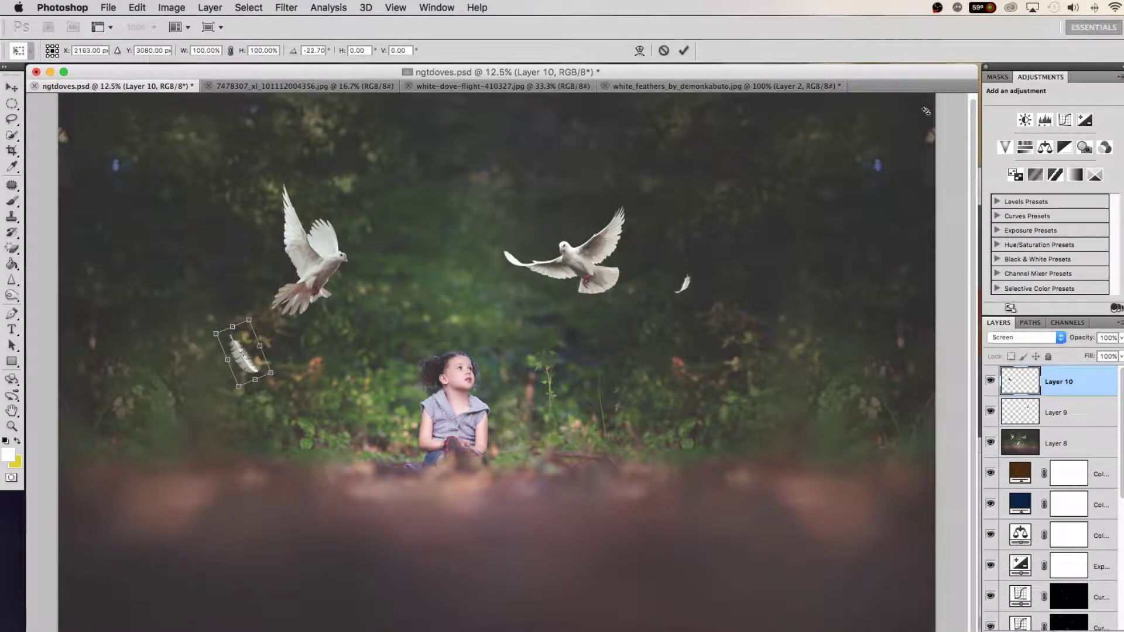
{"action": "left_click", "coordinate": [684, 50]}
{"action": "key", "text": "alt+bracketleft"}
{"action": "left_click", "coordinate": [286, 8]}
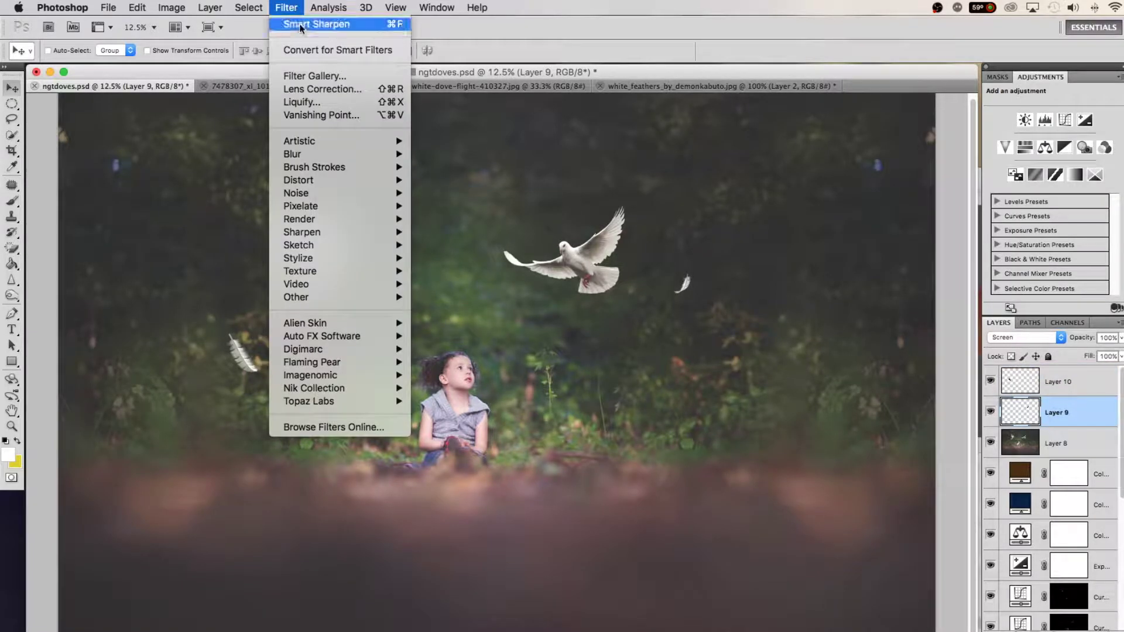
Step: Apply a horizontal Motion Blur (angle 0) to the Layer 9 feather
{"action": "mouse_move", "coordinate": [292, 153]}
{"action": "left_click", "coordinate": [462, 234]}
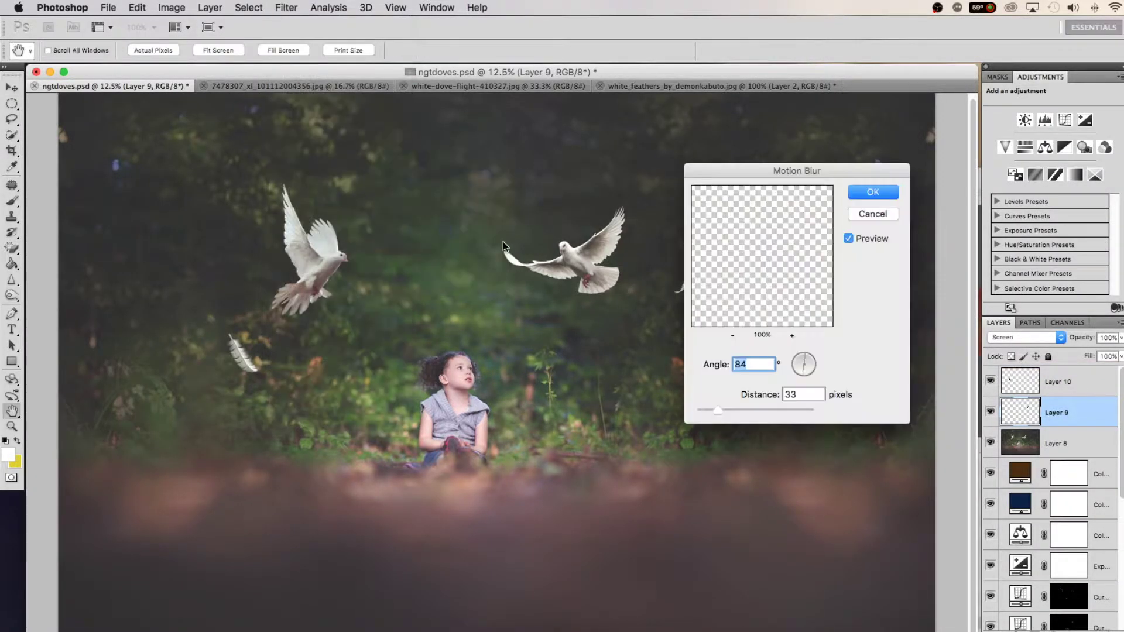
{"action": "left_click_drag", "start_coordinate": [719, 170], "coordinate": [860, 113]}
{"action": "left_click_drag", "start_coordinate": [948, 317], "coordinate": [955, 310]}
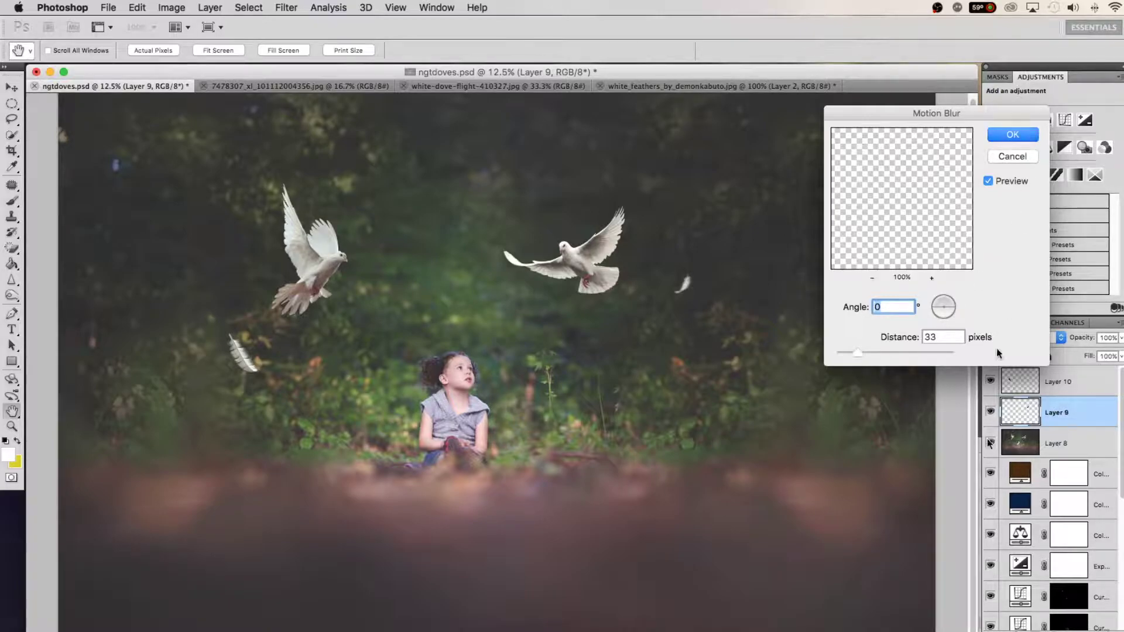
{"action": "key", "text": "Return"}
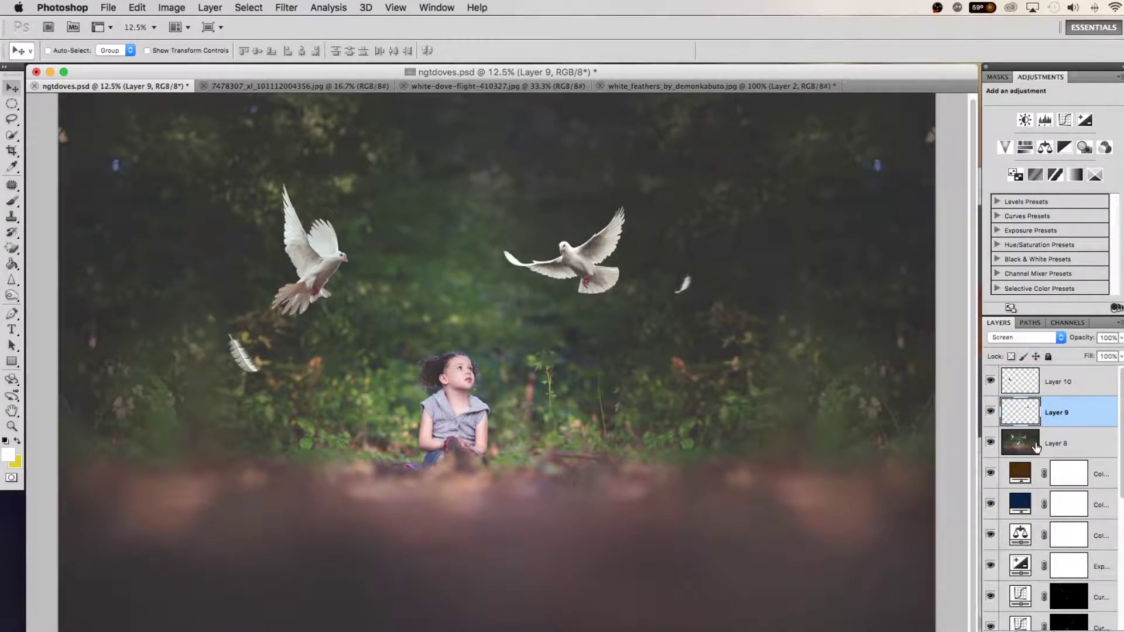
Step: Duplicate the blurred feather, rotate the copy, and place it down beside the girl
{"action": "key", "text": "ctrl+j"}
{"action": "mouse_move", "coordinate": [764, 340]}
{"action": "left_mouse_down"}
{"action": "mouse_move", "coordinate": [534, 380]}
{"action": "mouse_move", "coordinate": [514, 352]}
{"action": "left_mouse_up"}
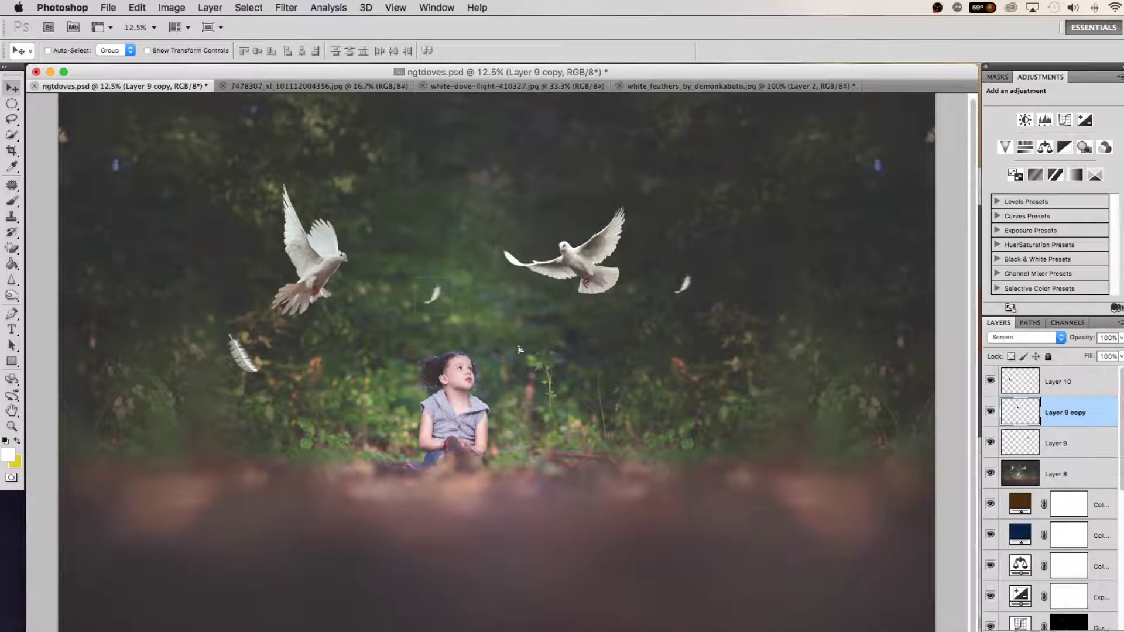
{"action": "left_click", "coordinate": [137, 7]}
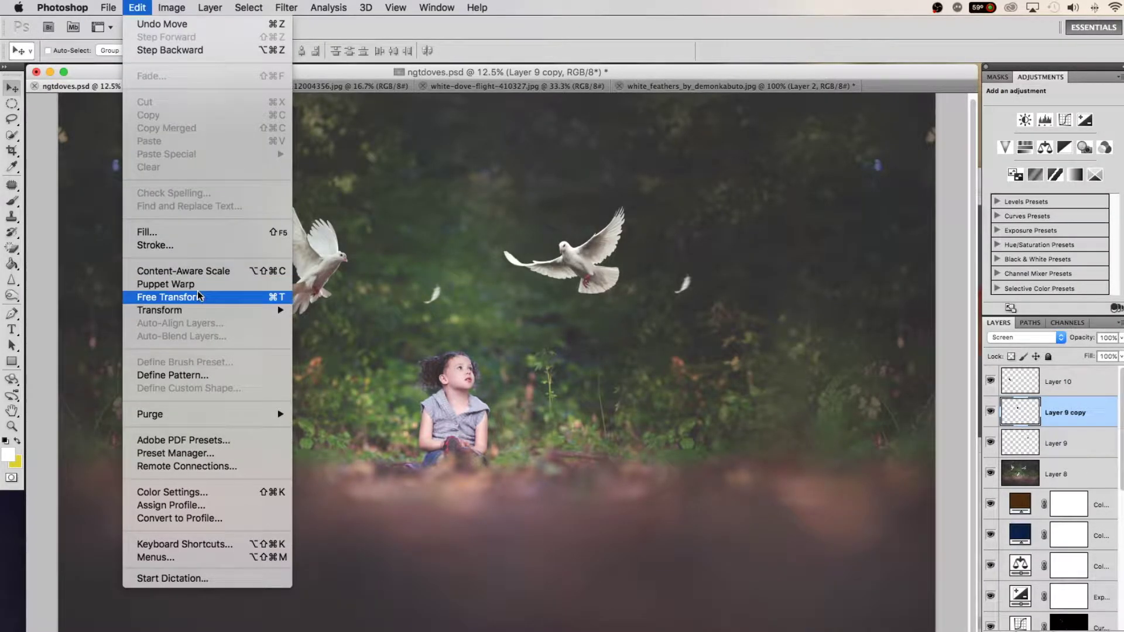
{"action": "left_click", "coordinate": [169, 297]}
{"action": "left_click_drag", "start_coordinate": [479, 220], "coordinate": [511, 254]}
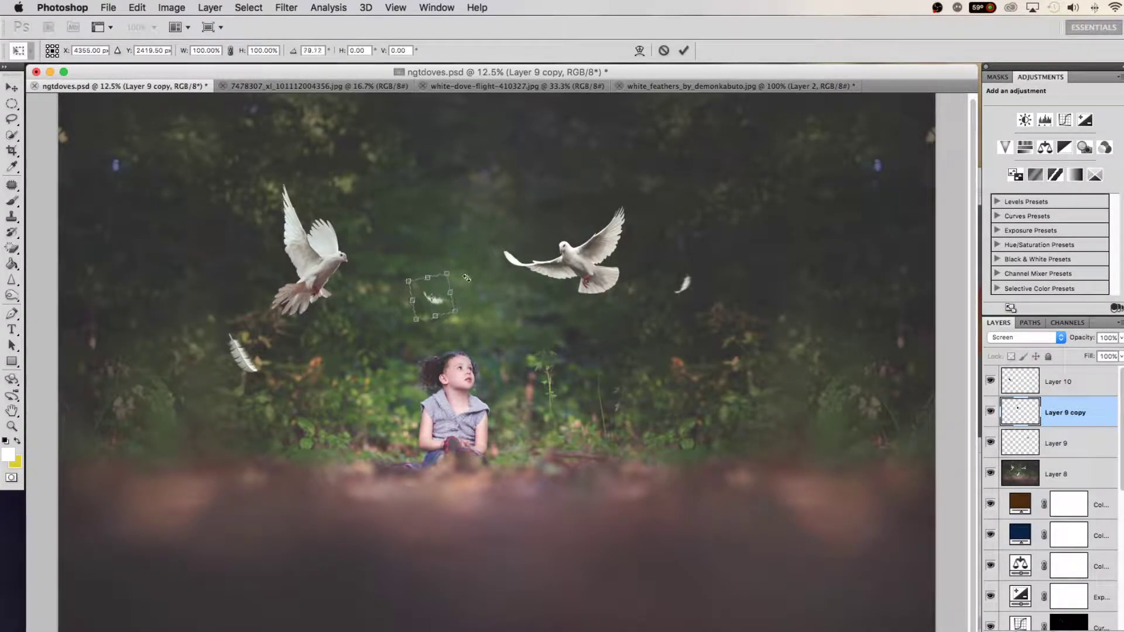
{"action": "left_click_drag", "start_coordinate": [432, 297], "coordinate": [370, 396]}
{"action": "left_click", "coordinate": [683, 50]}
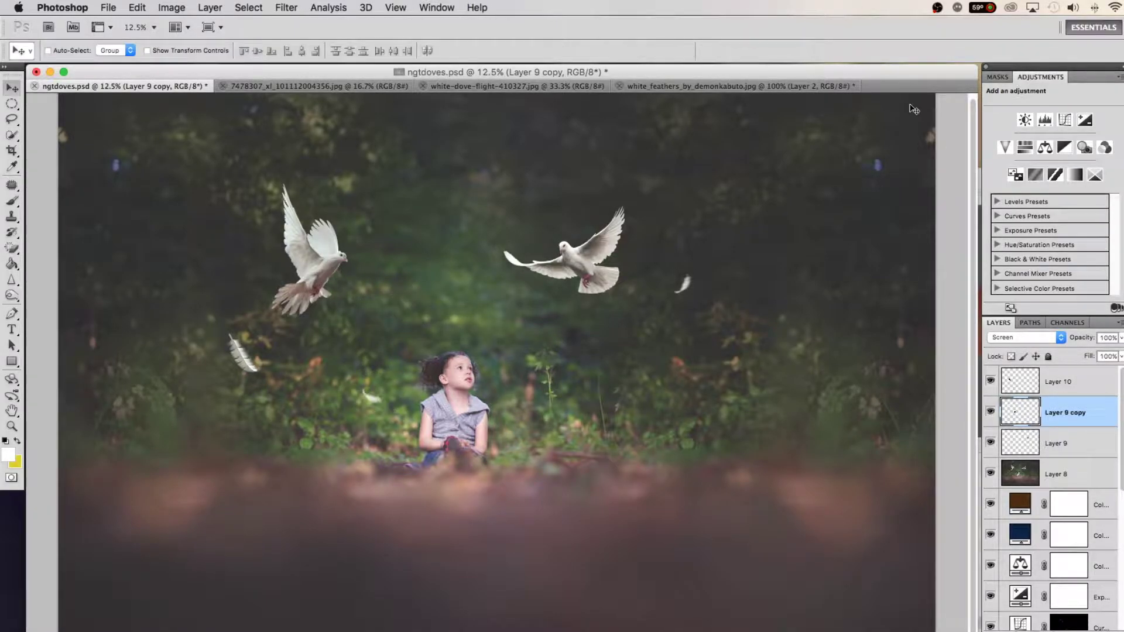
Step: Nudge the Layer 10 feather further left
{"action": "left_click", "coordinate": [1071, 384]}
{"action": "left_click_drag", "start_coordinate": [548, 379], "coordinate": [517, 378]}
{"action": "left_click", "coordinate": [286, 7]}
{"action": "left_click", "coordinate": [290, 30]}
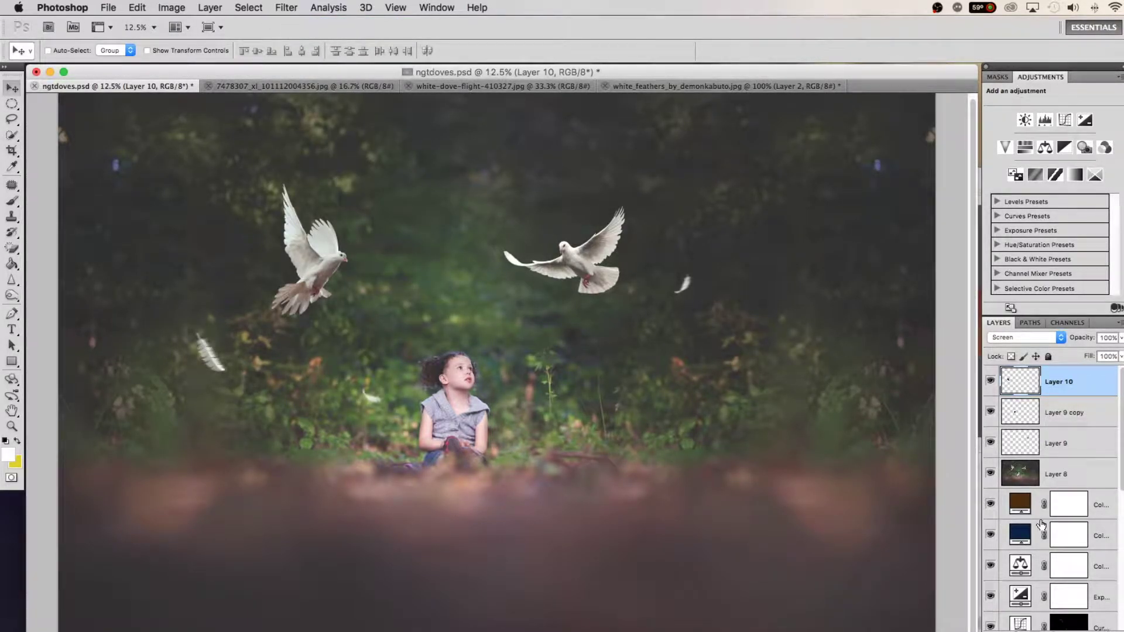
{"action": "left_click", "coordinate": [1048, 553]}
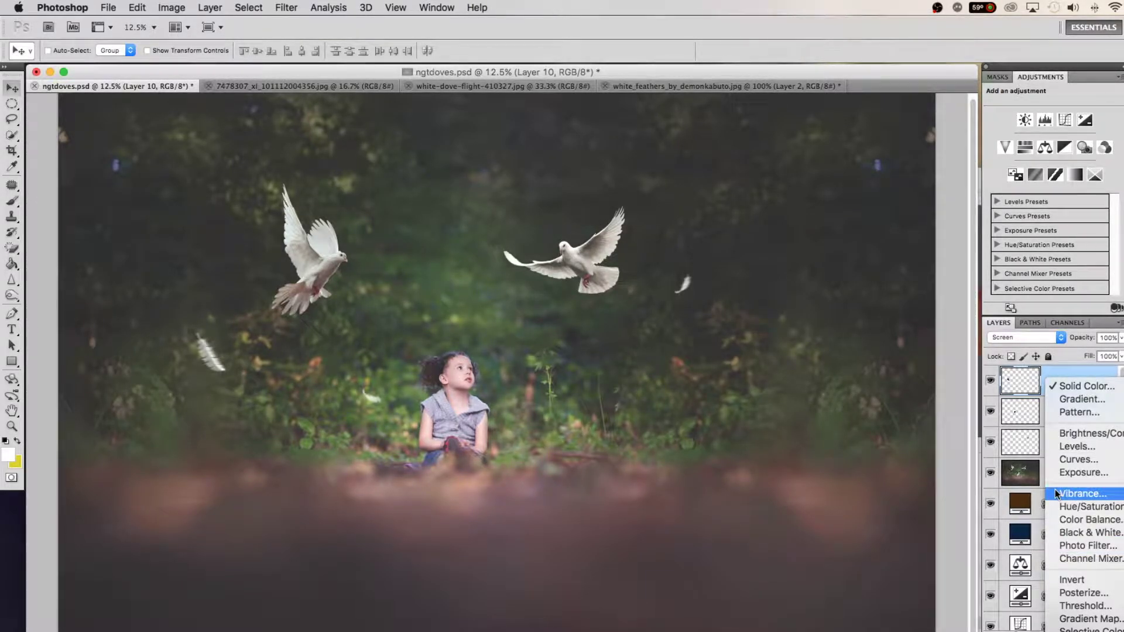
Step: Add a darkening Curves 4 layer, invert its mask to black, and brush it in zoomed in
{"action": "left_click", "coordinate": [1056, 461]}
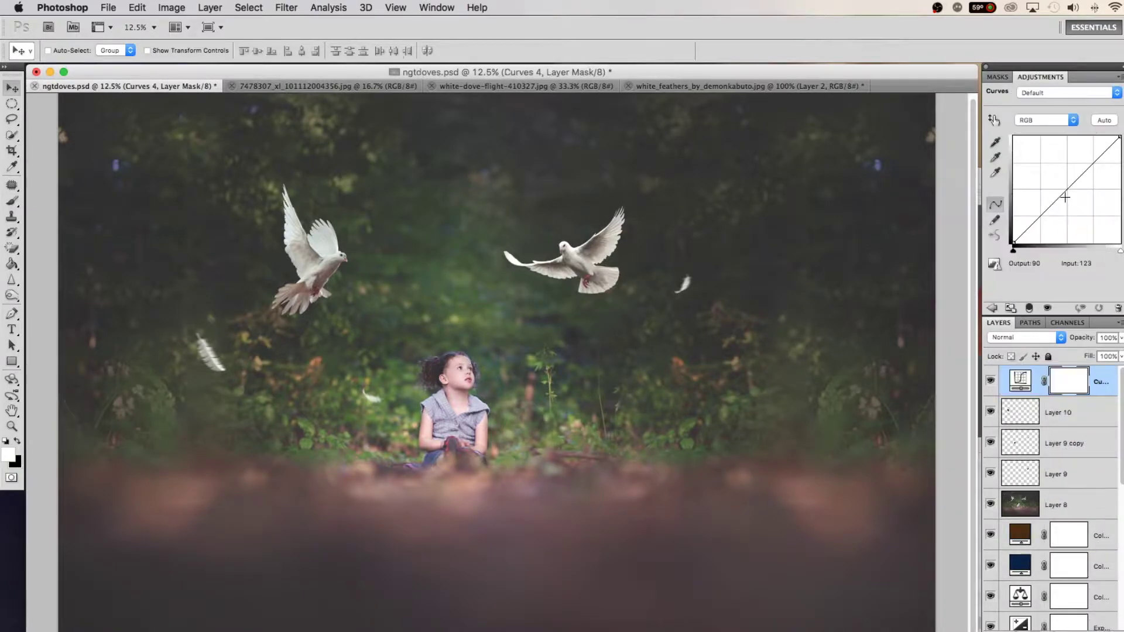
{"action": "left_click_drag", "start_coordinate": [1072, 184], "coordinate": [1071, 202]}
{"action": "key", "text": "super+i"}
{"action": "left_click", "coordinate": [12, 201]}
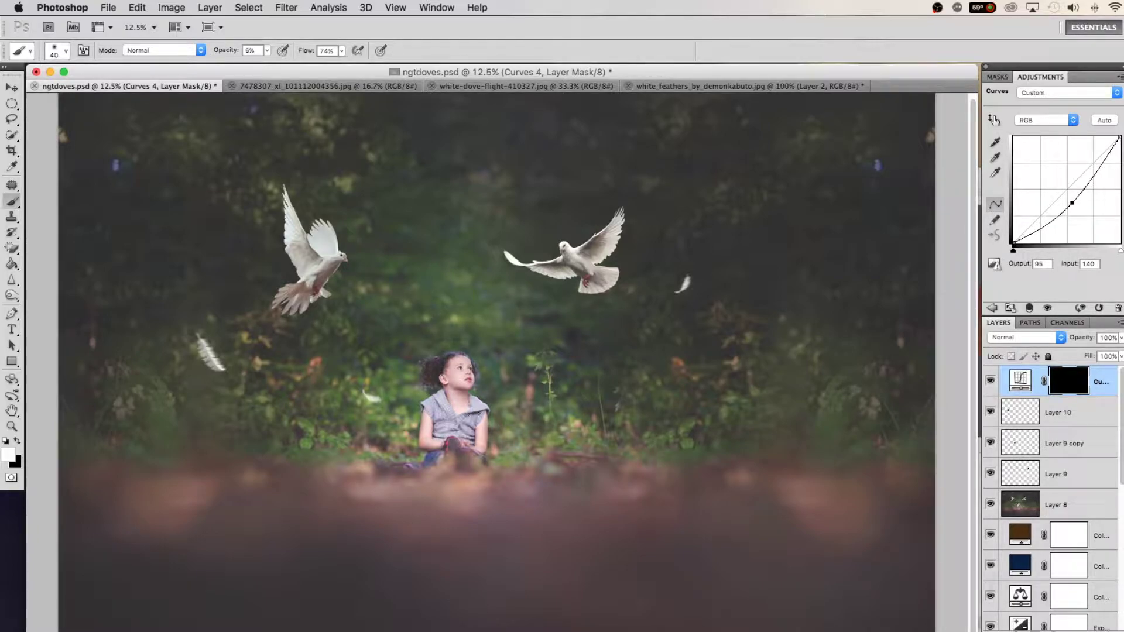
{"action": "key", "text": "super+equal"}
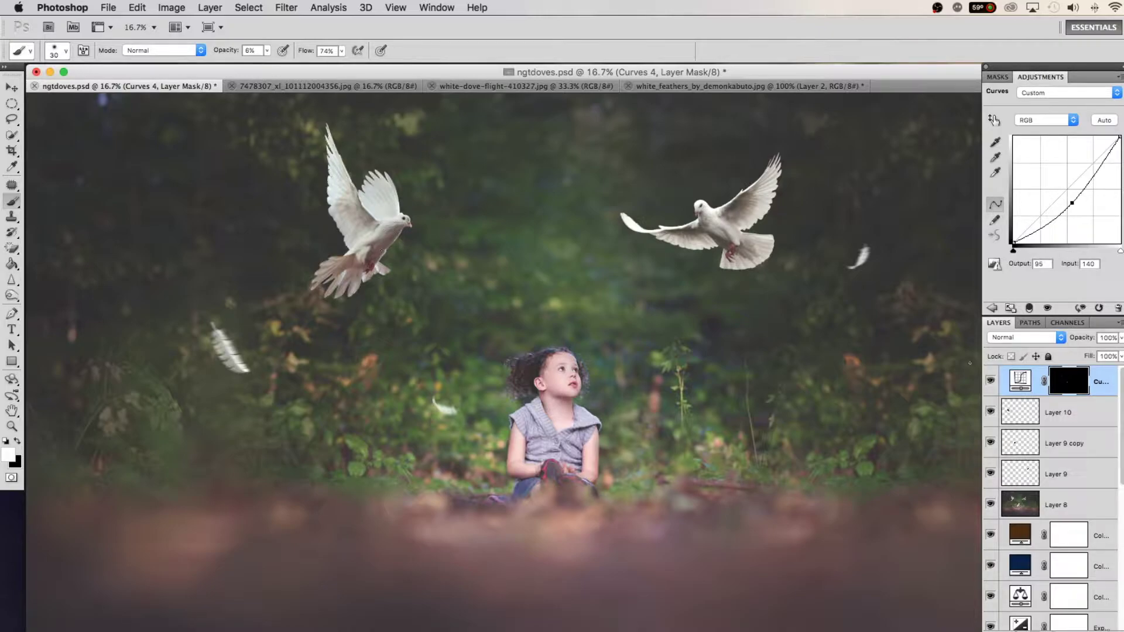
{"action": "left_click", "coordinate": [1048, 631]}
Step: Raise the Curves 5 curve, invert its mask, and paint it in with a slightly larger brush
{"action": "left_click", "coordinate": [1080, 460]}
{"action": "left_click_drag", "start_coordinate": [1063, 180], "coordinate": [1058, 169]}
{"action": "key", "text": "ctrl+i"}
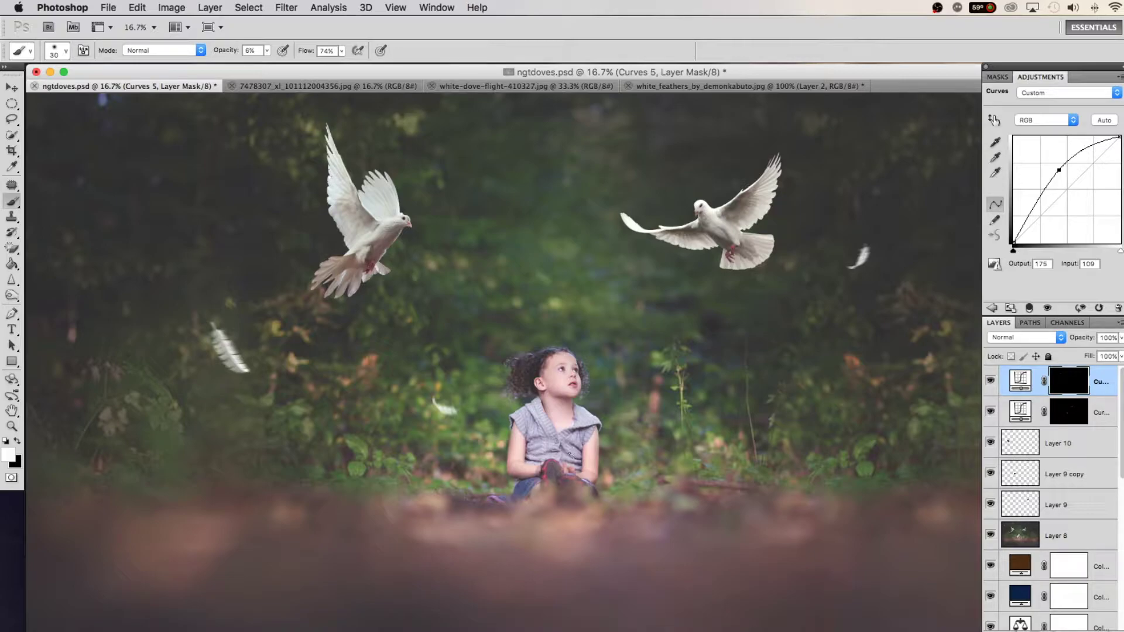
{"action": "key", "text": "bracketright"}
{"action": "key", "text": "super+minus"}
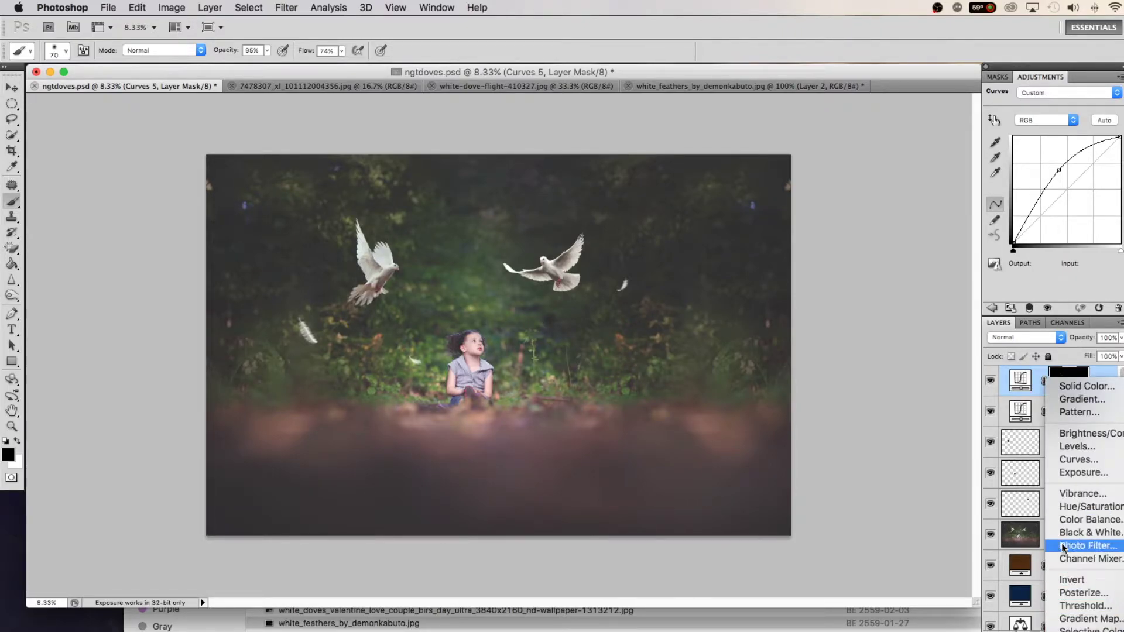
{"action": "left_click", "coordinate": [1066, 519]}
Step: Set Color Balance midtones to Cyan -16, Magenta -13 and Yellow -12
{"action": "left_click_drag", "start_coordinate": [1039, 186], "coordinate": [1031, 247]}
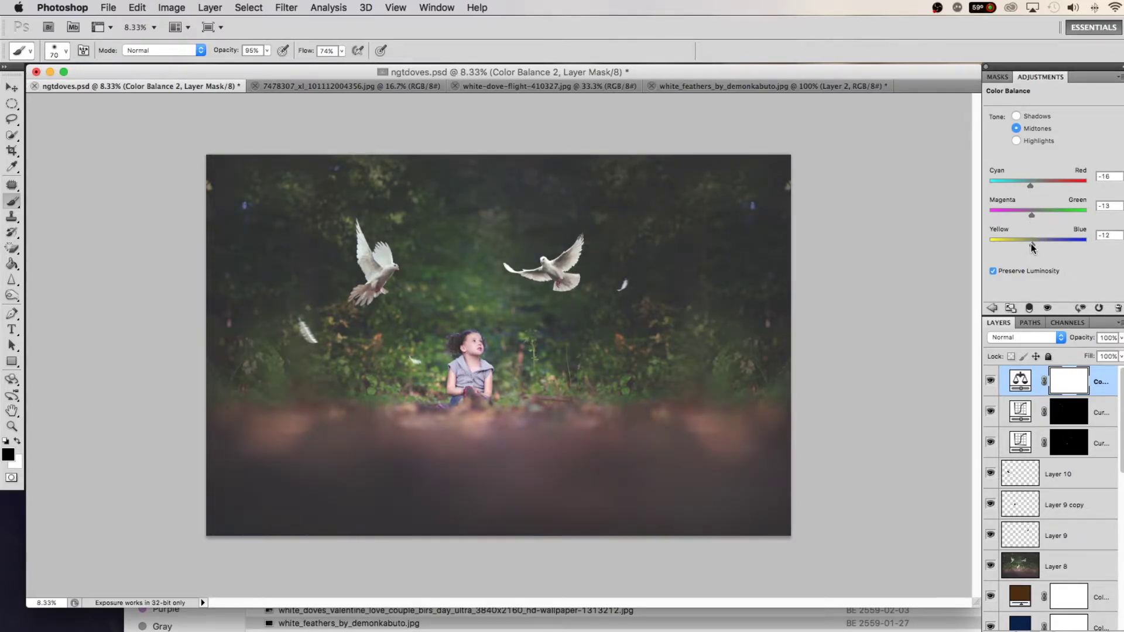
{"action": "left_click", "coordinate": [1064, 629]}
{"action": "left_click", "coordinate": [1077, 399]}
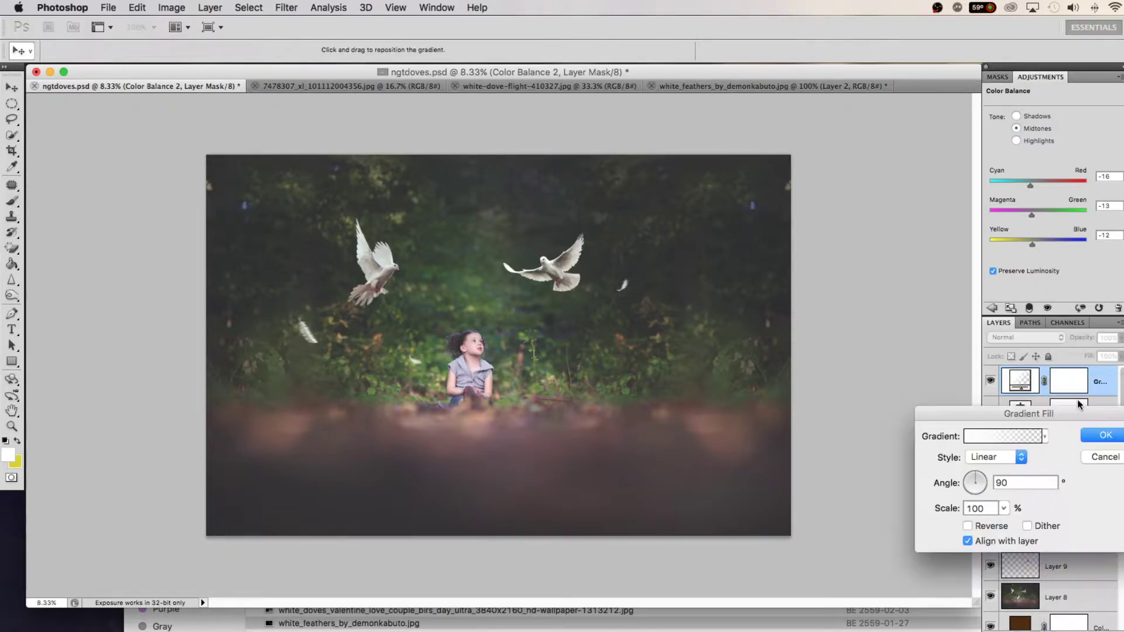
Step: Set the Gradient Fill's colour stop to dark brown
{"action": "left_click", "coordinate": [996, 431]}
{"action": "left_click", "coordinate": [940, 522]}
{"action": "double_click", "coordinate": [940, 523]}
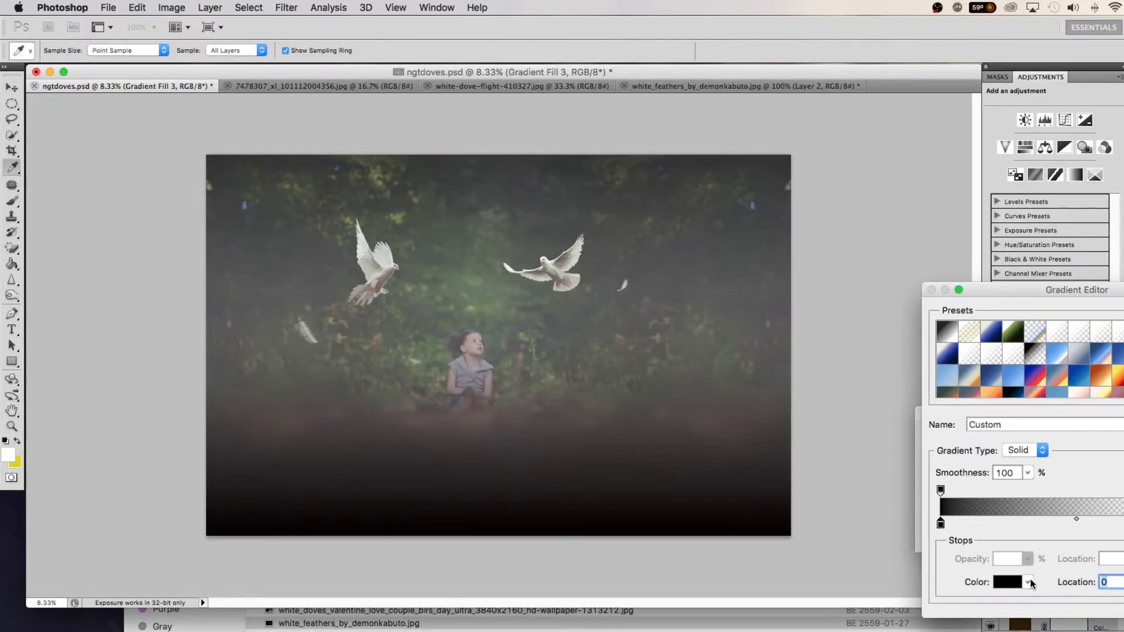
{"action": "left_click", "coordinate": [1103, 305]}
{"action": "left_click", "coordinate": [1073, 270]}
{"action": "key", "text": "Return"}
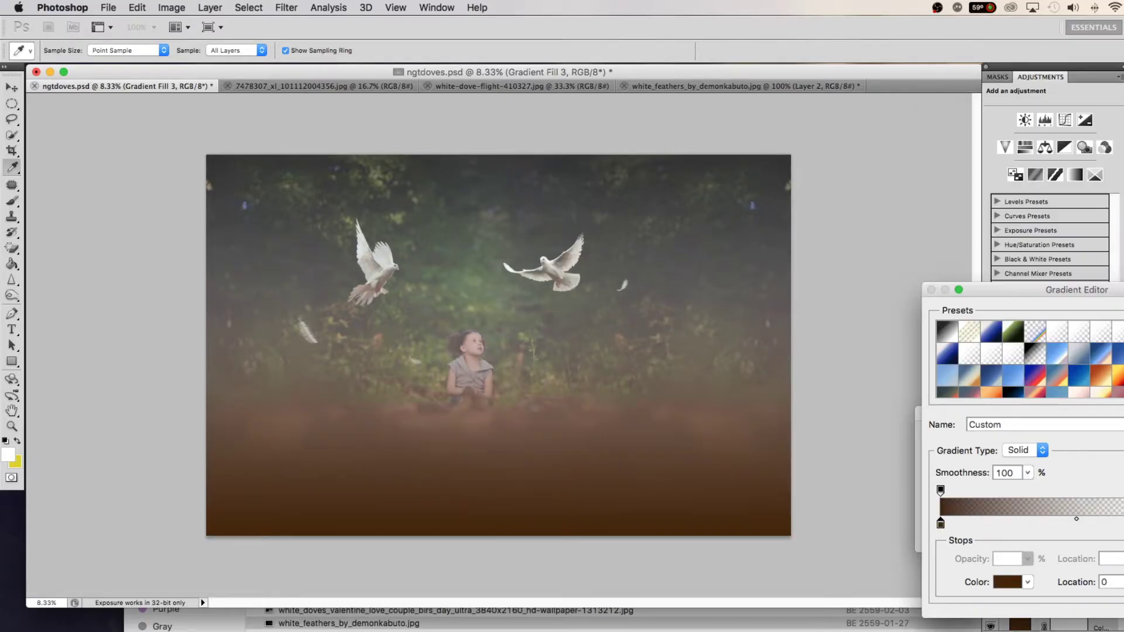
{"action": "key", "text": "Return"}
Step: Make the gradient Radial and Reversed, adjust its angle, and confirm the fill
{"action": "left_click", "coordinate": [995, 457]}
{"action": "left_click", "coordinate": [989, 468]}
{"action": "left_click", "coordinate": [967, 526]}
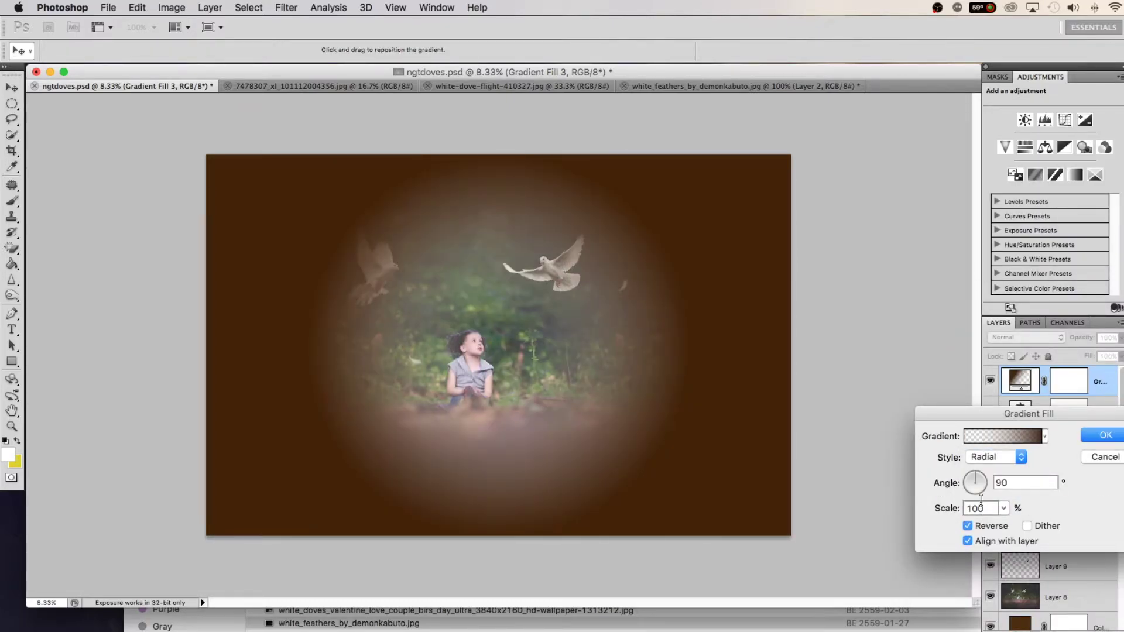
{"action": "left_click", "coordinate": [983, 477]}
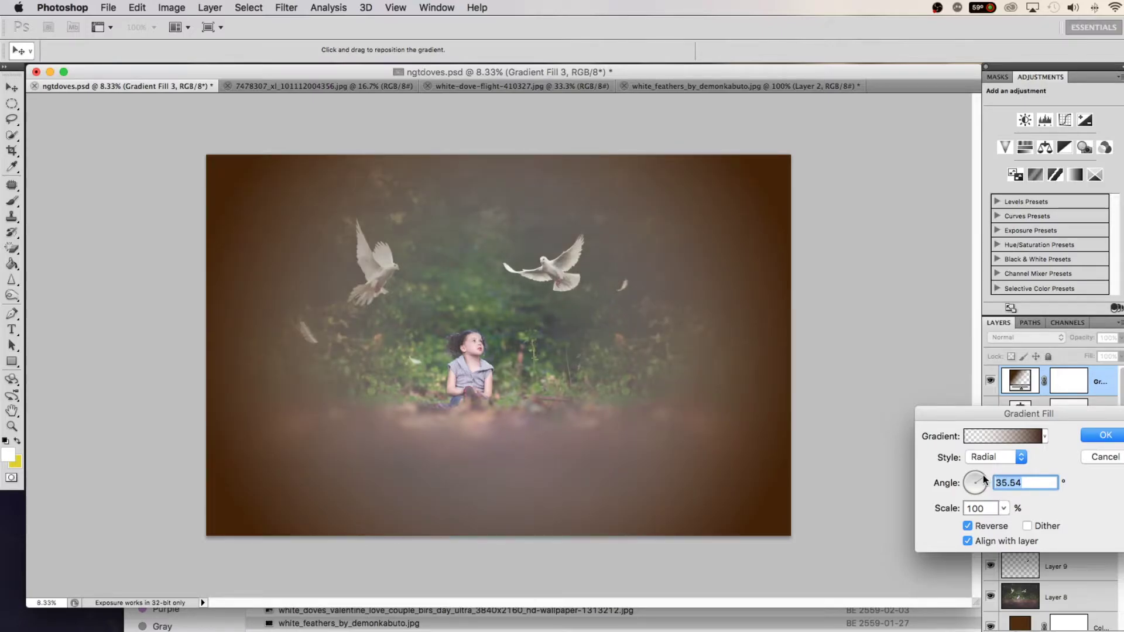
{"action": "left_click", "coordinate": [1106, 435]}
Step: Blend the vignette layer in Soft Light at 87% opacity
{"action": "left_click", "coordinate": [1024, 338]}
{"action": "left_click", "coordinate": [1007, 478]}
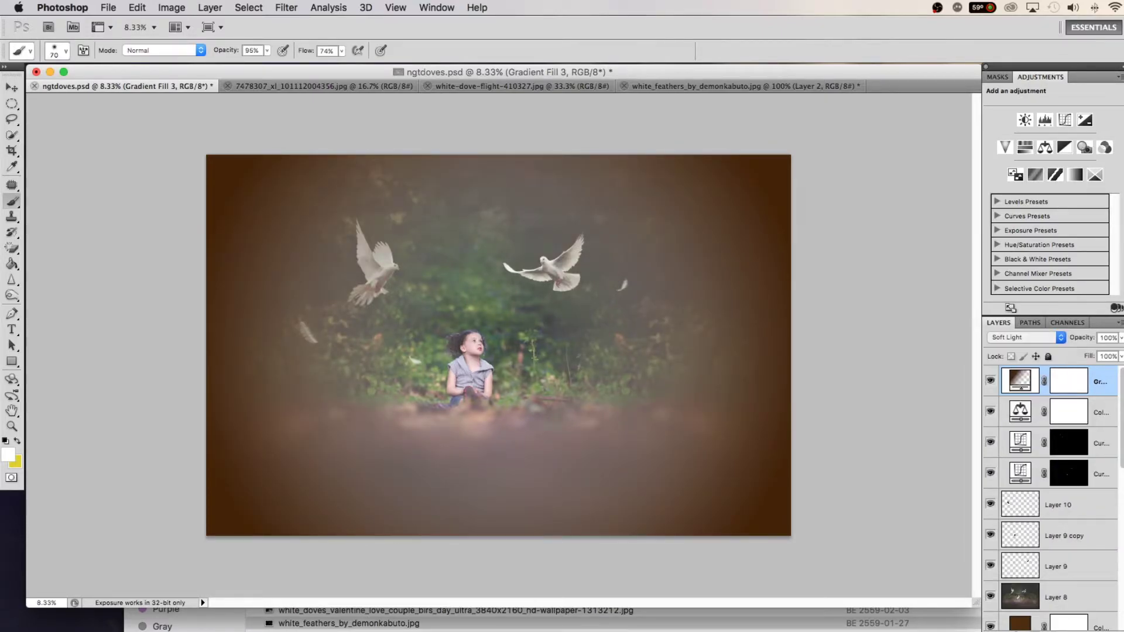
{"action": "left_click_drag", "start_coordinate": [1089, 340], "coordinate": [1060, 340]}
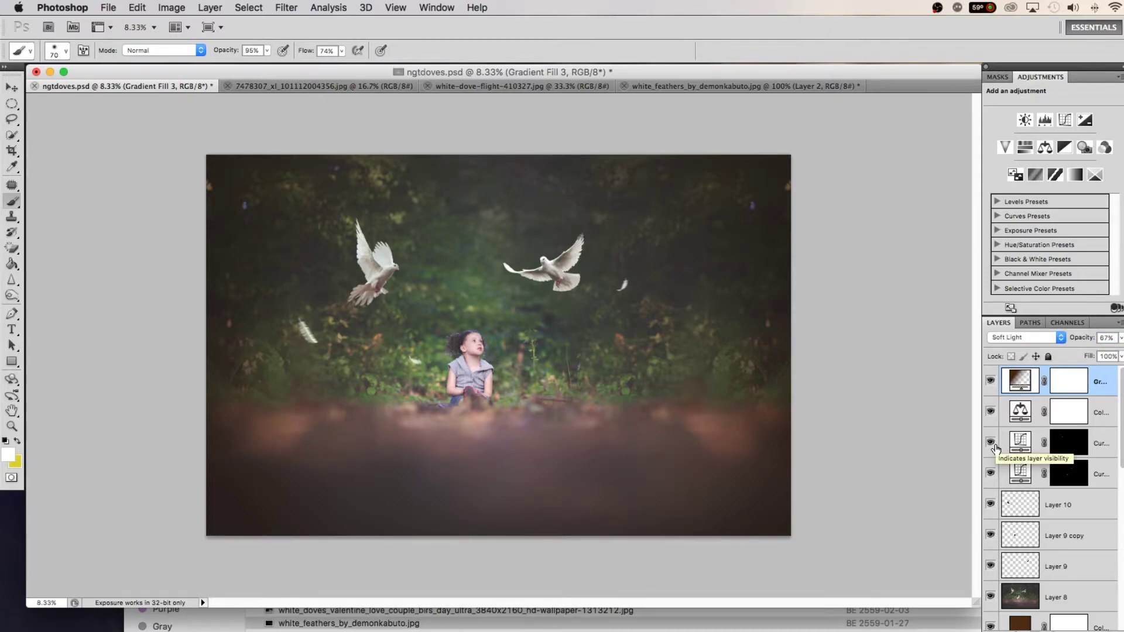
{"action": "key", "text": "super+equal"}
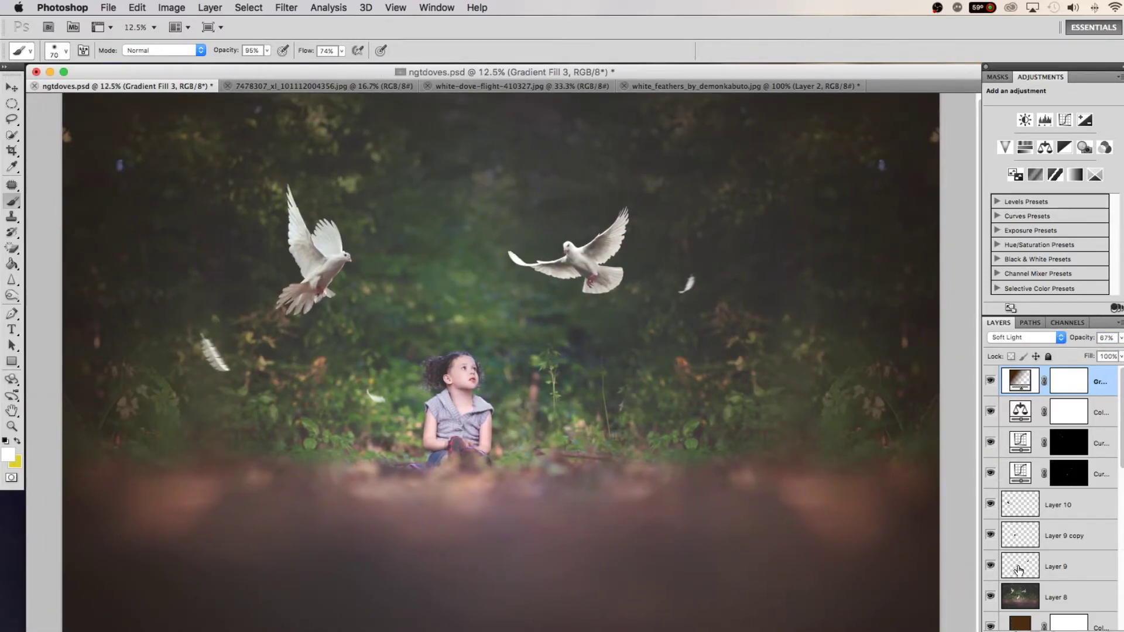